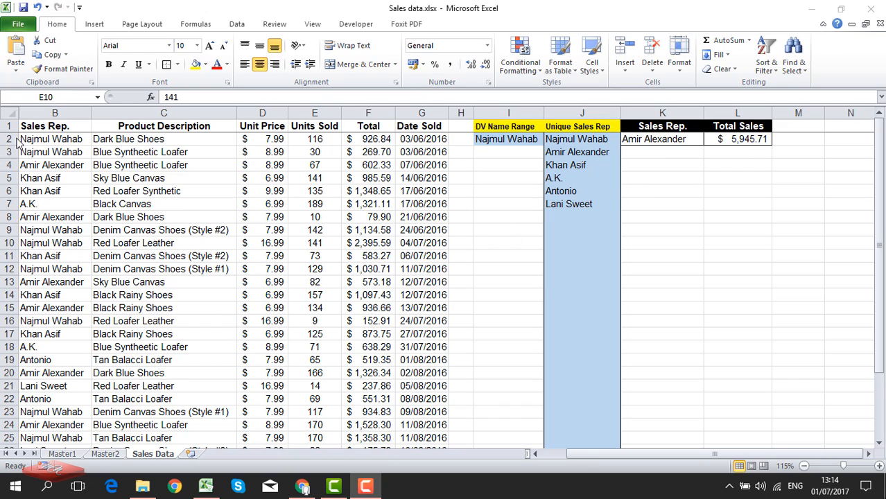
Step: Choose the first, second, fourth and fifth sales reps in turn from the dropdown list in K2
click(38, 138)
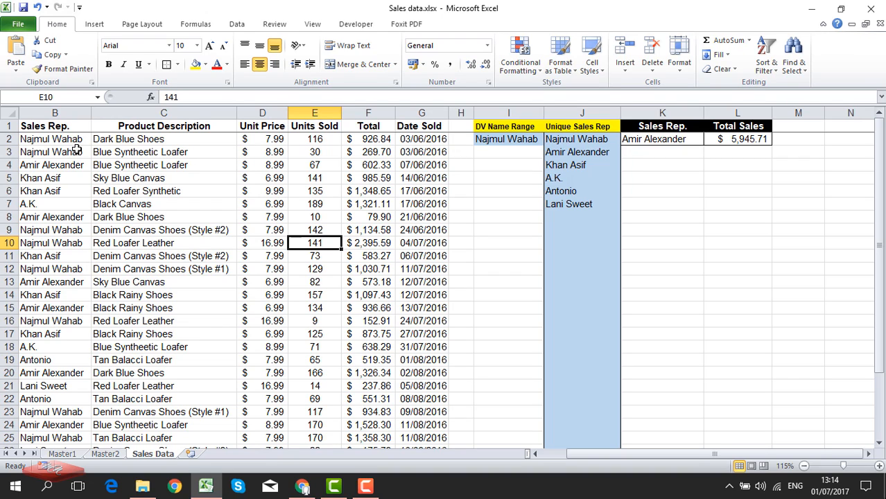
click(693, 139)
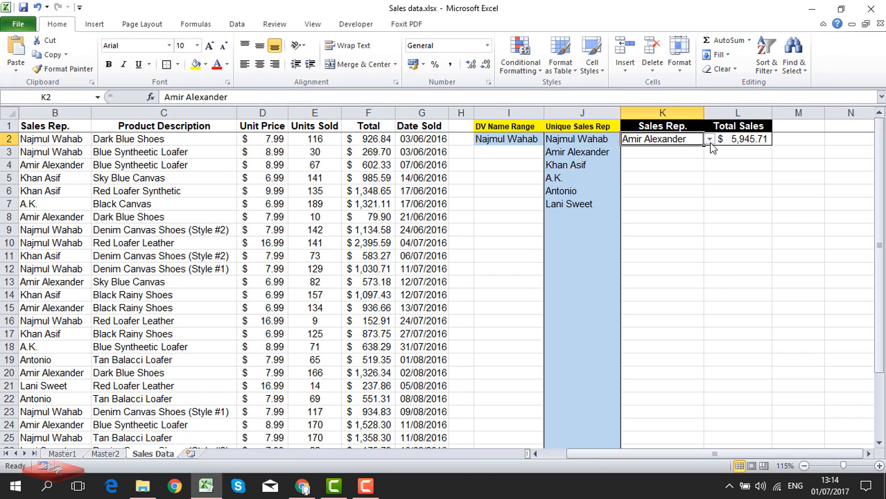
click(708, 139)
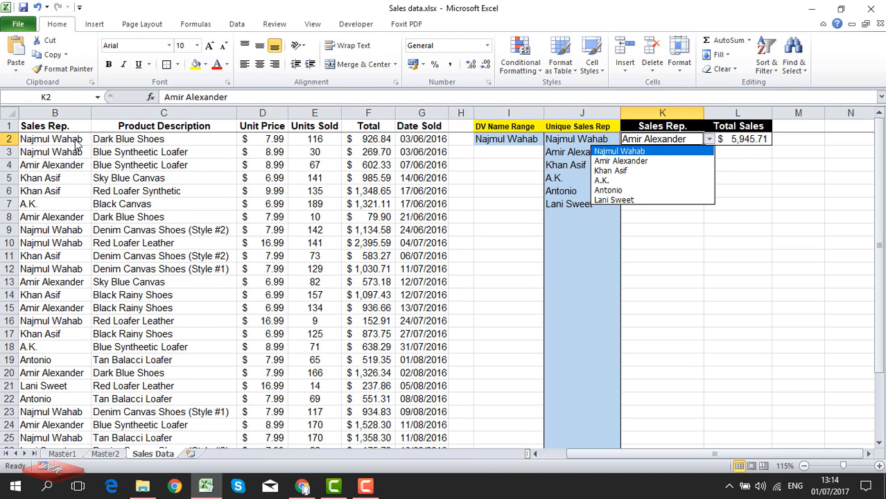
click(610, 151)
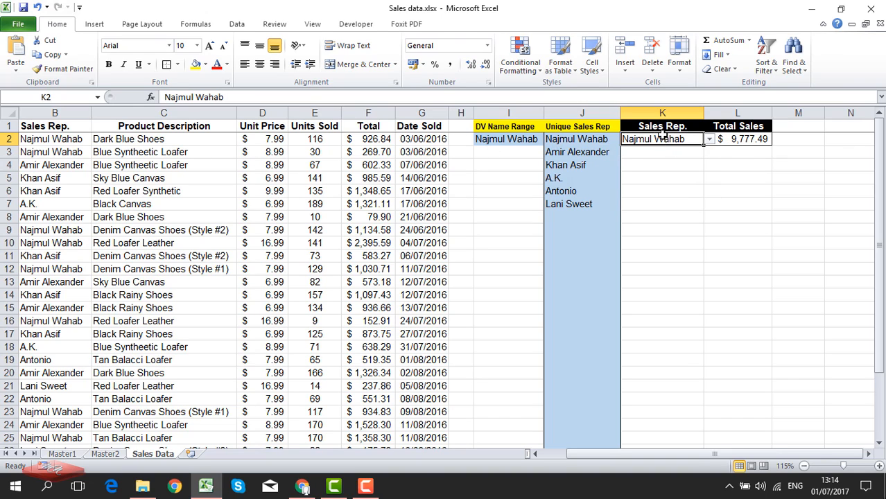
click(709, 141)
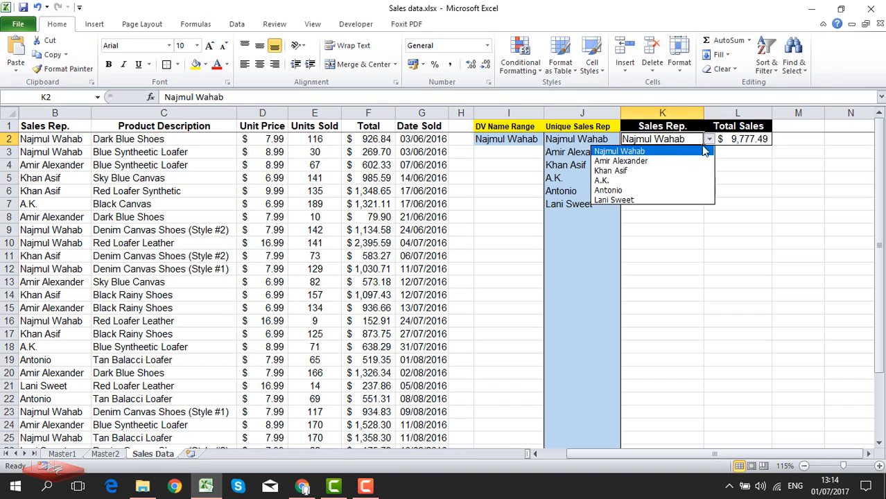
click(652, 163)
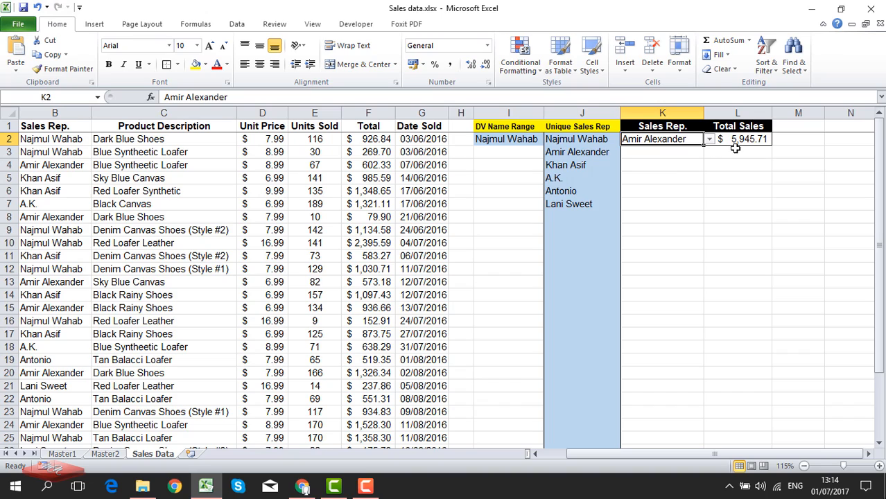
click(709, 141)
click(665, 181)
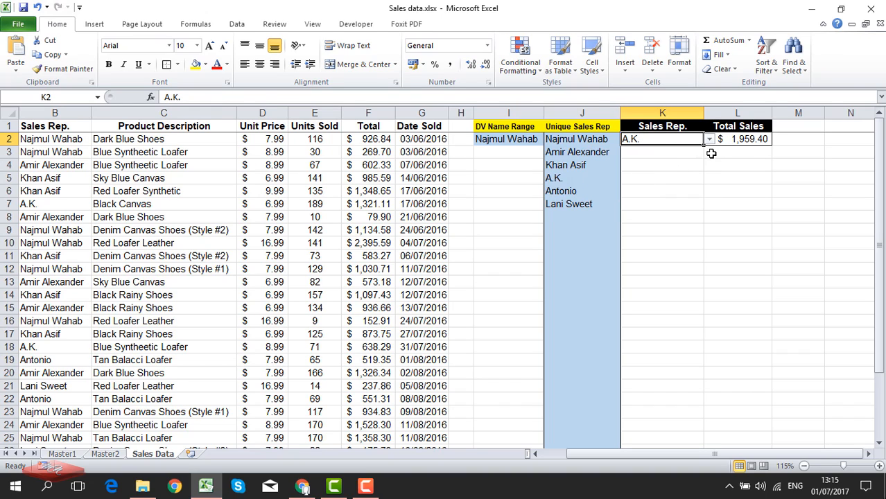
click(709, 141)
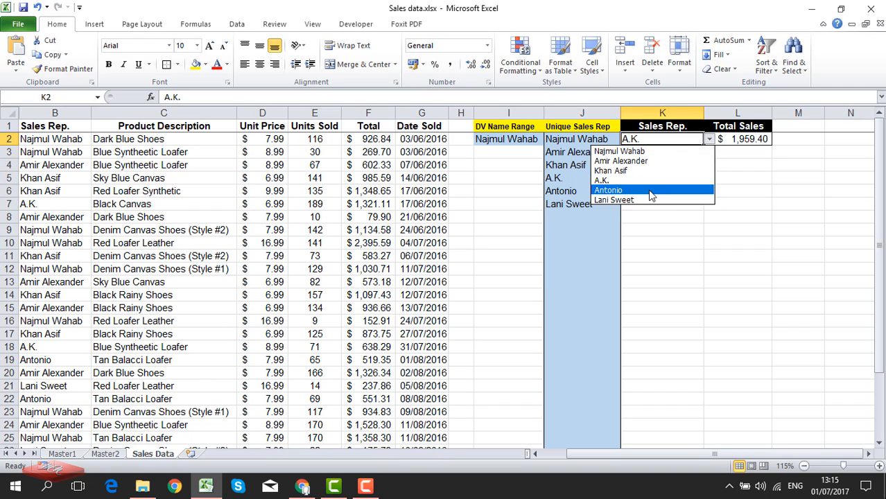
click(656, 192)
click(666, 165)
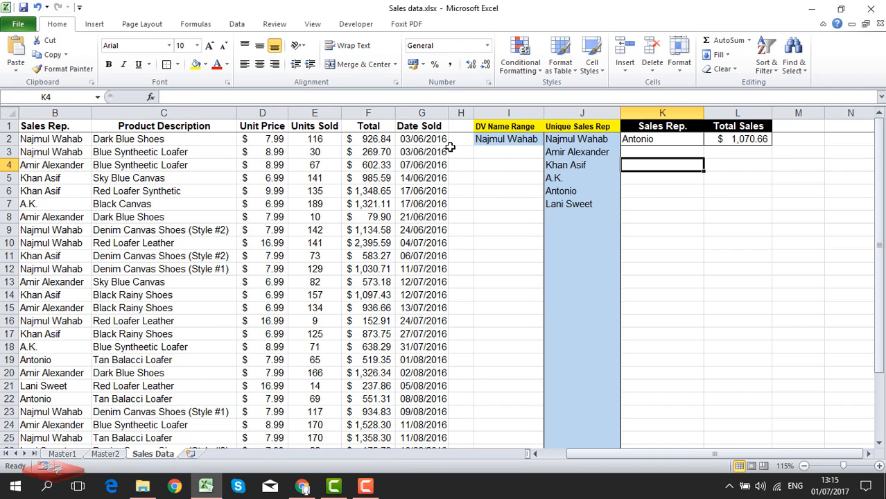
Step: Check the formula behind the Unique Sales Rep column and the names in J2:J7
drag(568, 156, 569, 143)
click(580, 218)
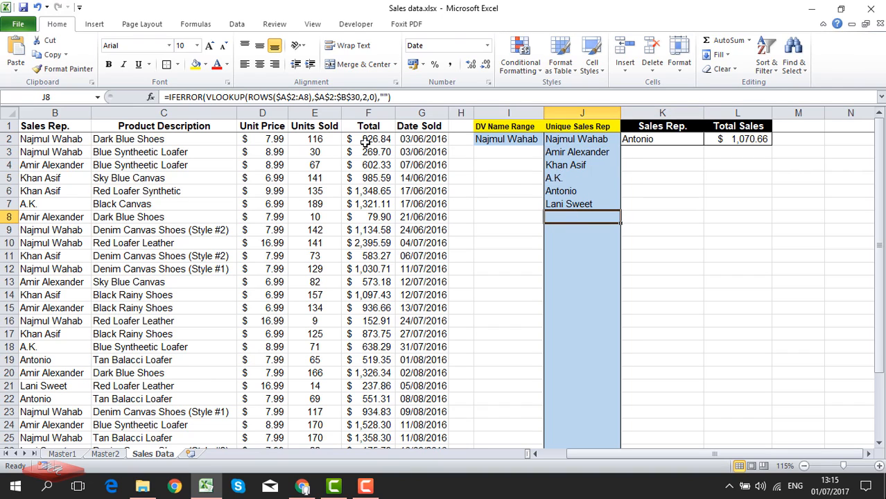
drag(568, 141, 569, 201)
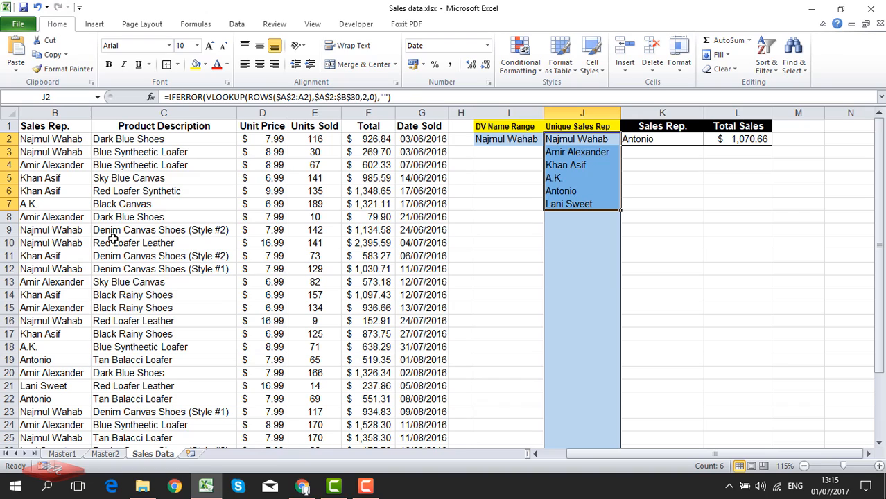
Step: Replace the sales rep in B6 with AAA and the one in B21 with BBB
click(47, 194)
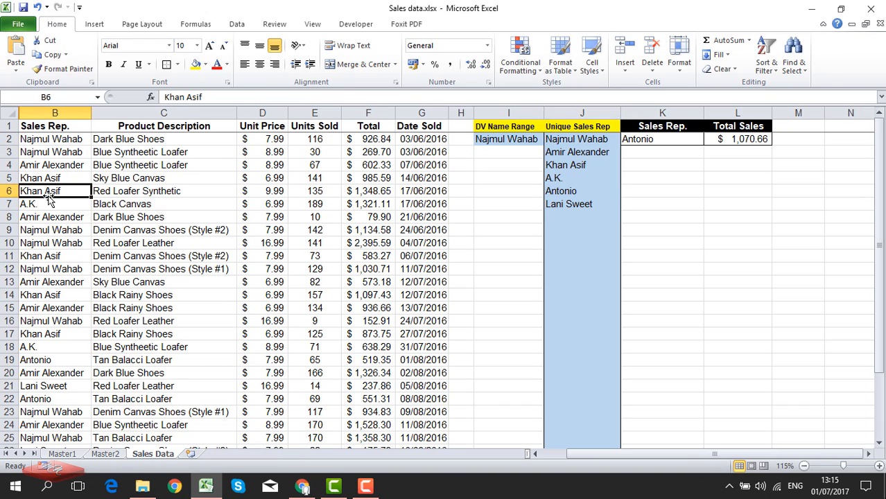
text(AAA)
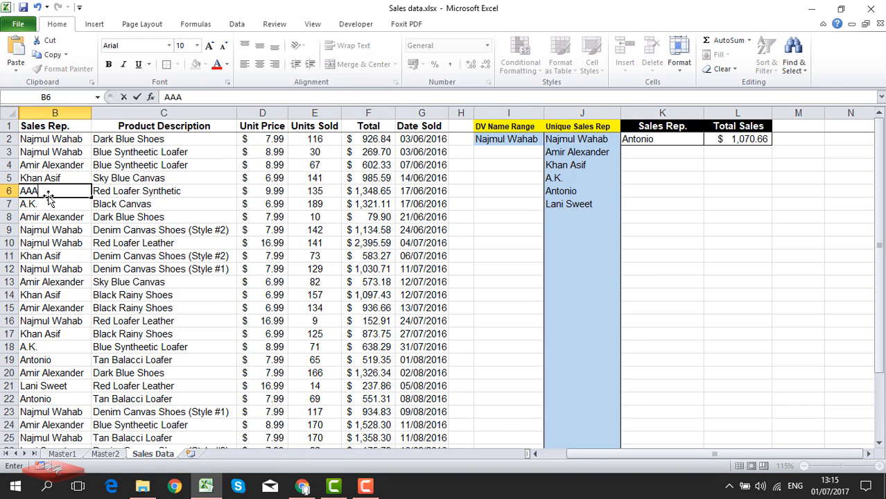
key(Return)
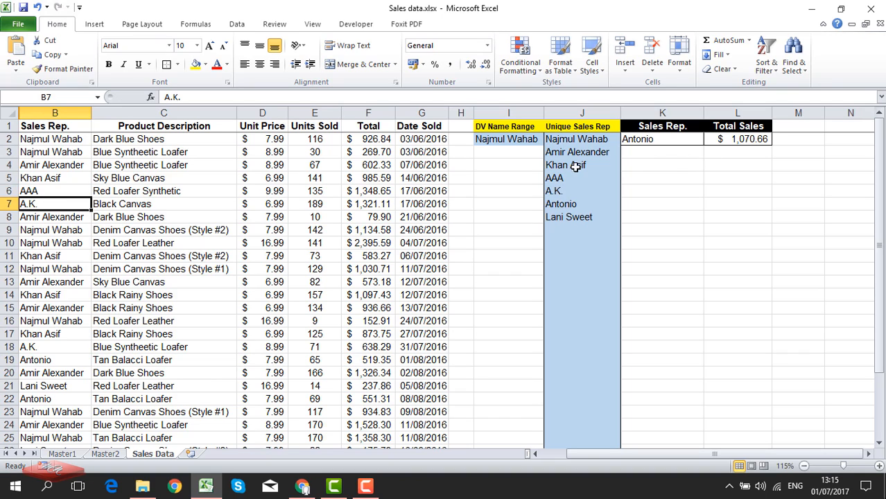
click(44, 389)
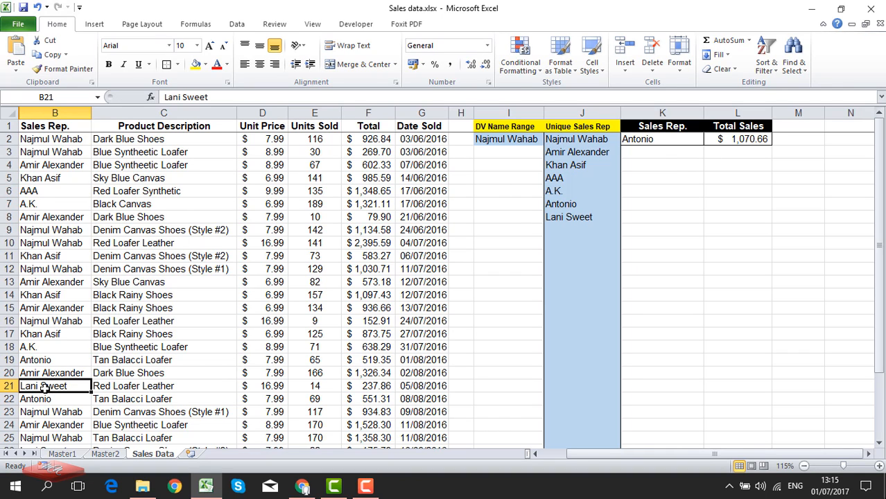
text(BBB)
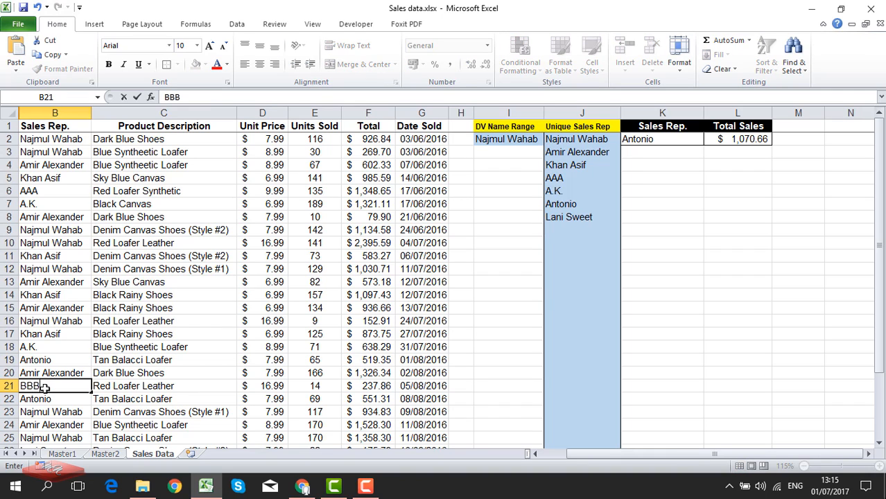
key(Return)
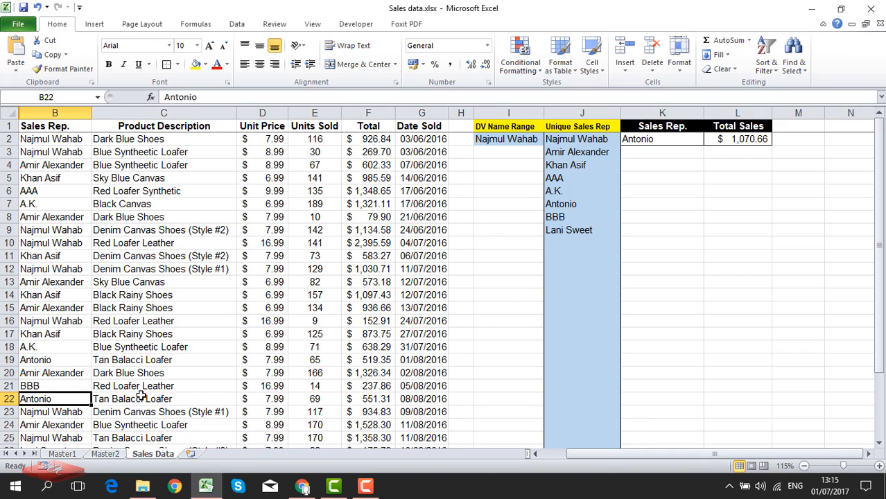
Step: Undo both test entries in the Sales Rep. column
click(38, 7)
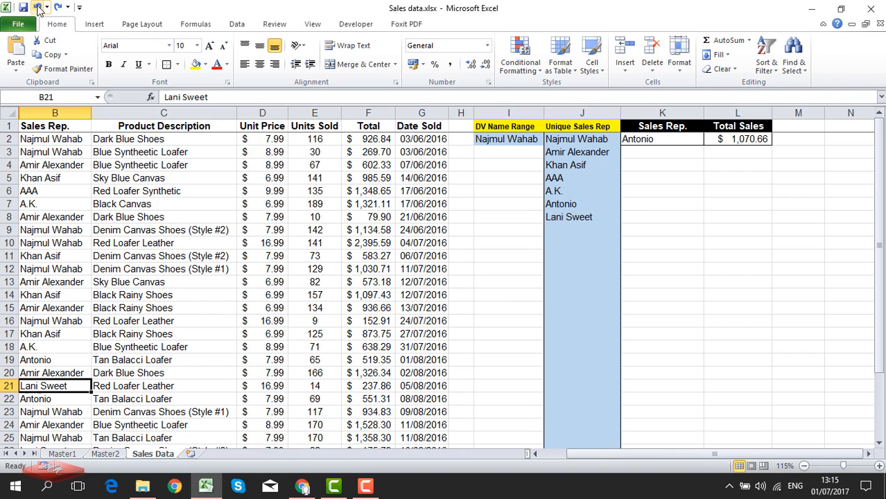
click(37, 7)
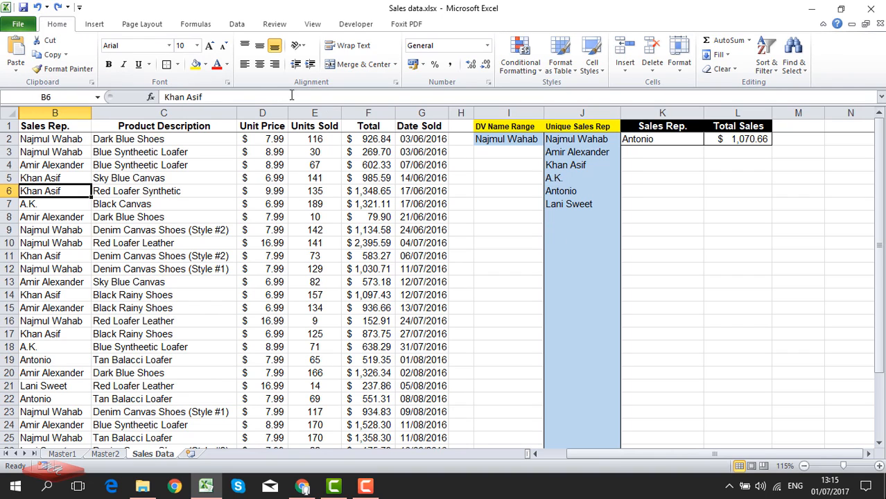
Step: Unhide the Helper column A beside the Sales Rep. column
click(52, 113)
drag(14, 111, 15, 111)
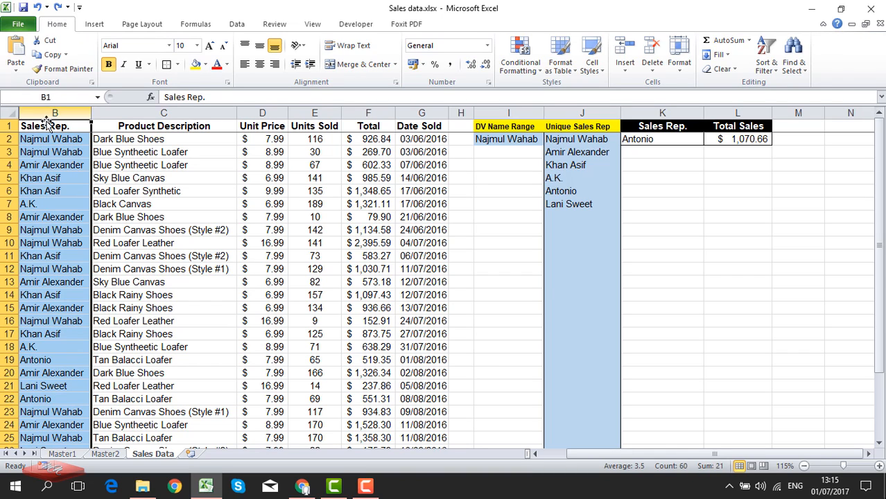
right_click(54, 116)
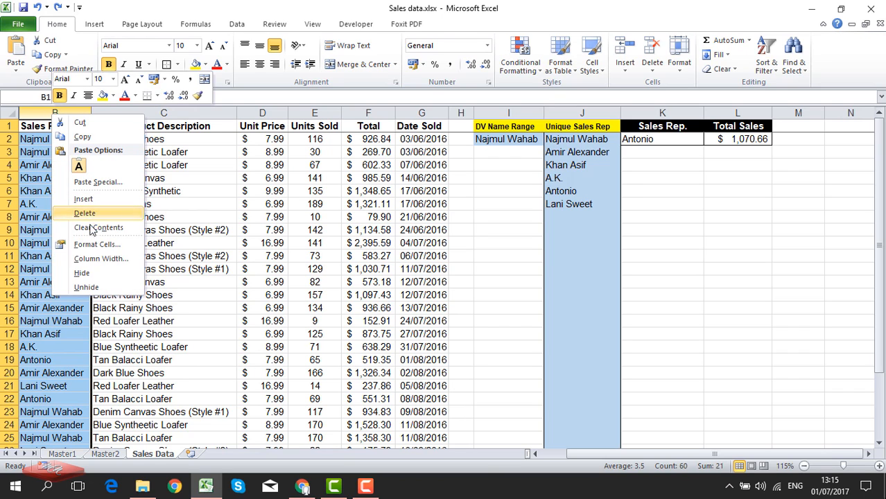
click(95, 289)
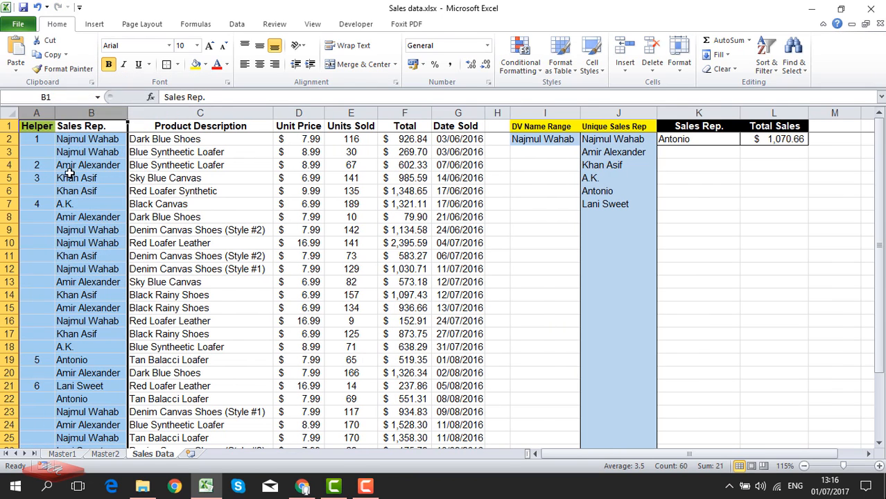
Step: Review the complete helper formula in A2 without changing it
click(46, 140)
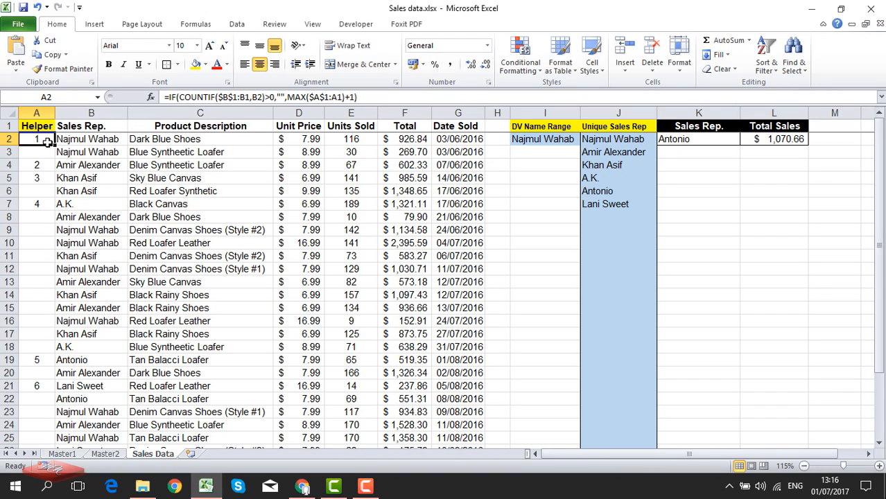
drag(164, 97, 401, 95)
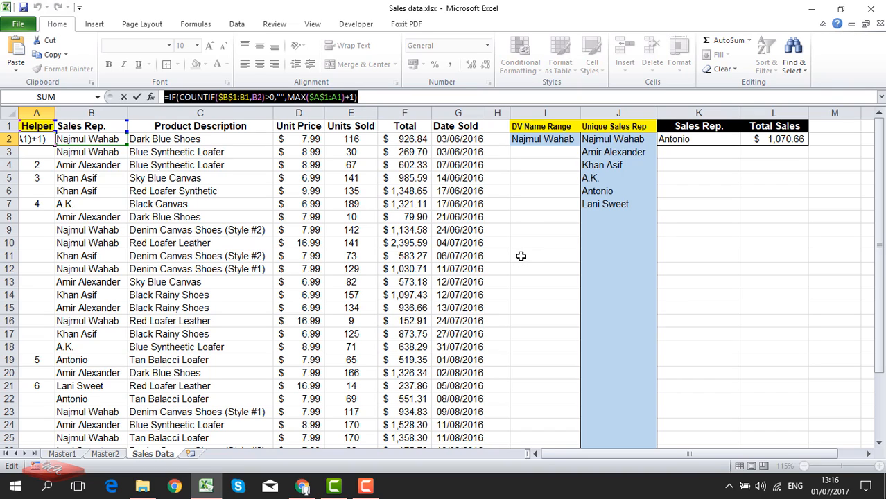
key(Escape)
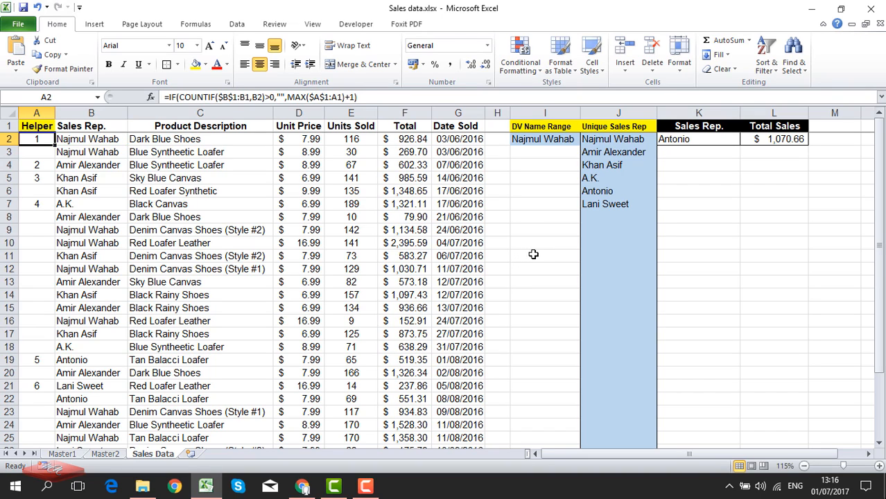
double_click(30, 165)
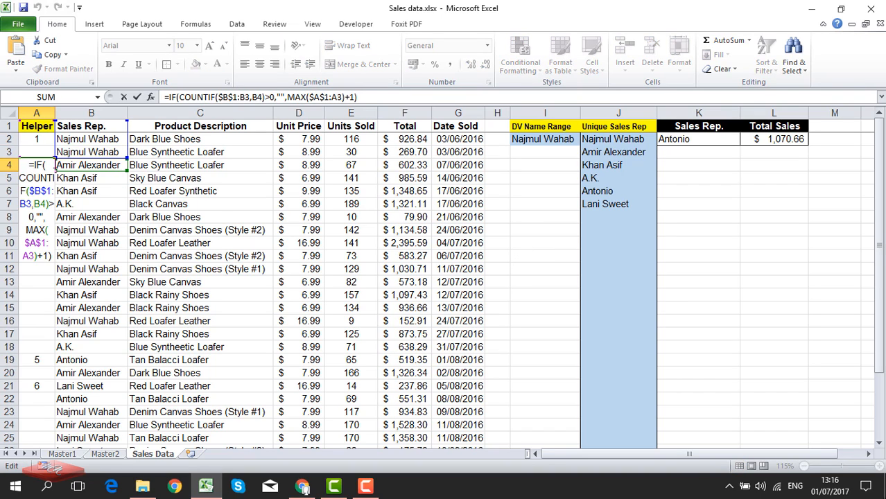
click(164, 99)
text(')
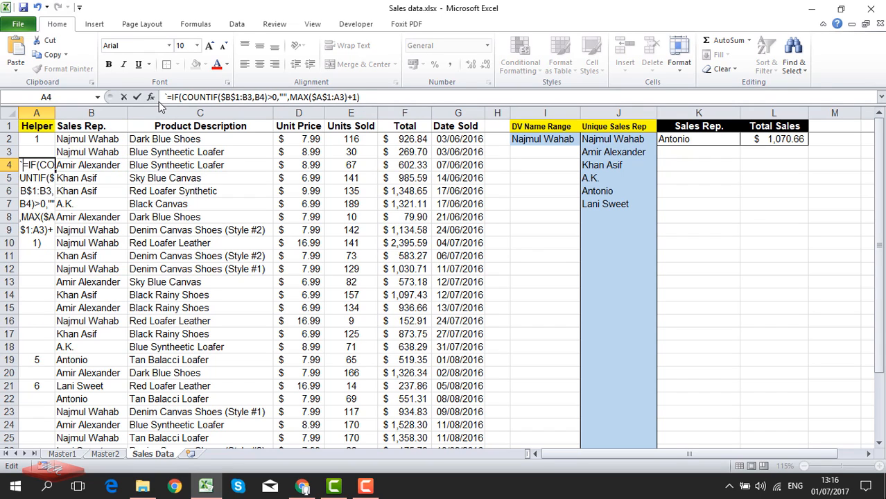
key(Escape)
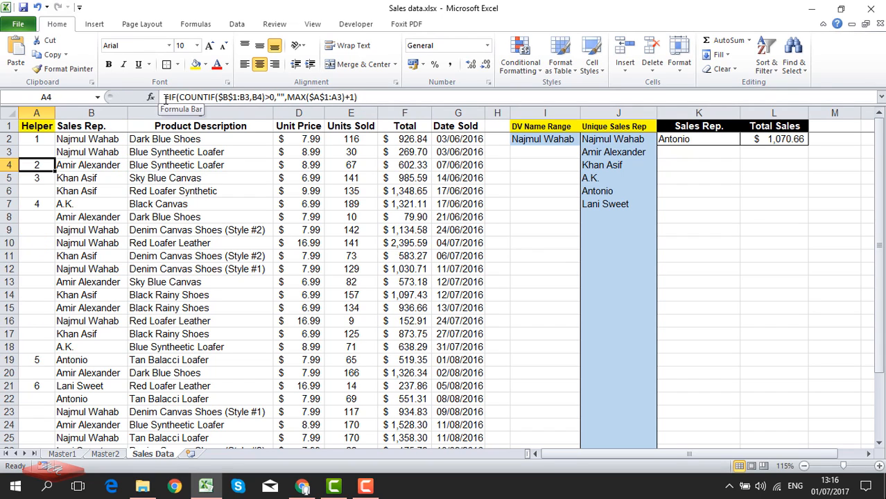
Step: Turn the formula in A4 into visible text with a leading apostrophe and fit column A to its width
click(165, 98)
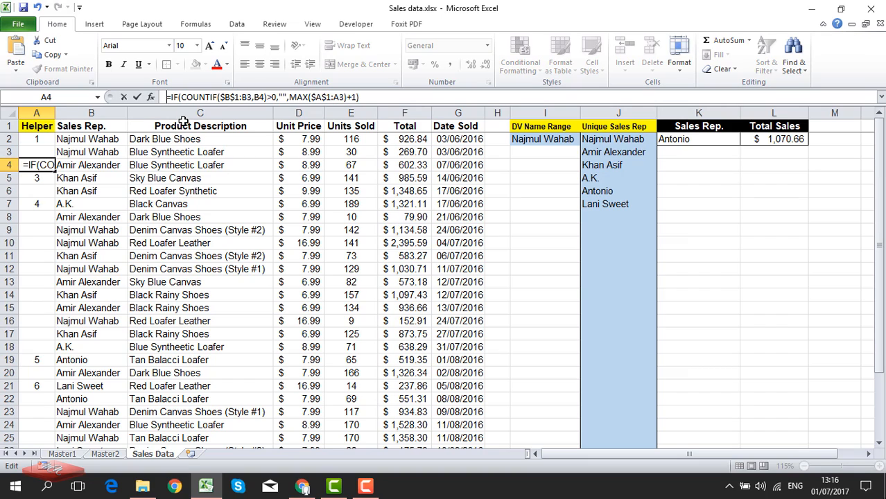
key(Return)
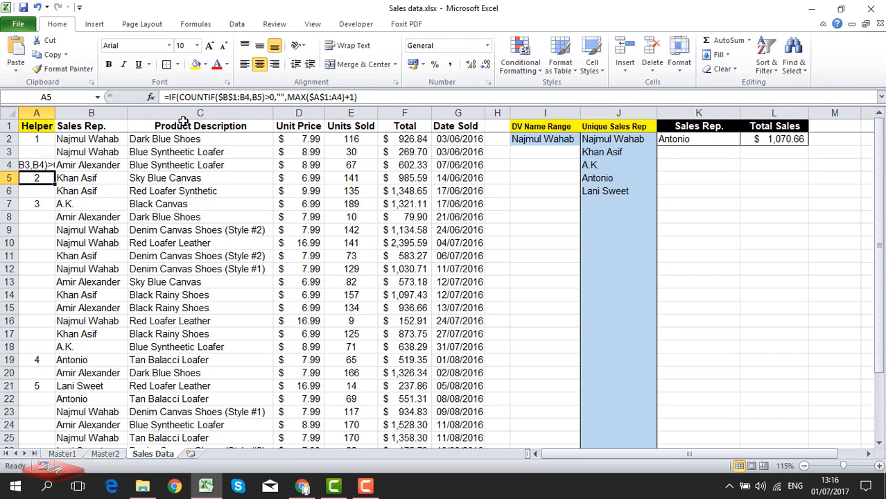
click(36, 165)
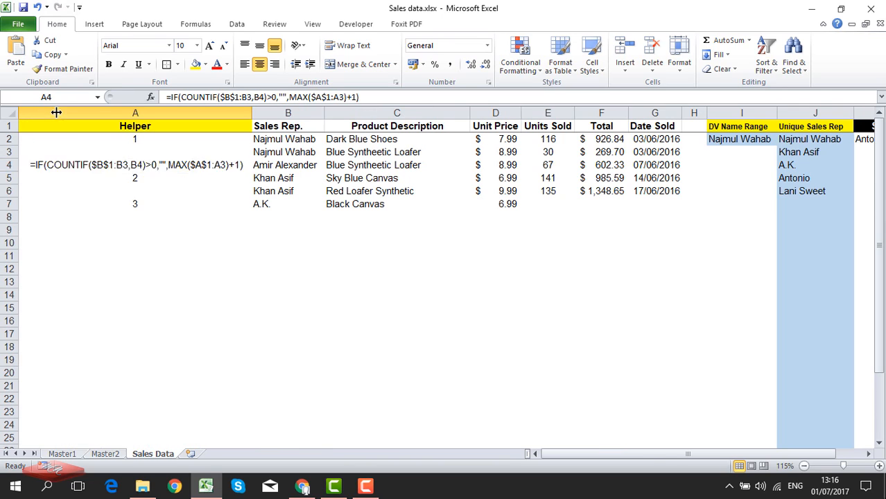
double_click(56, 113)
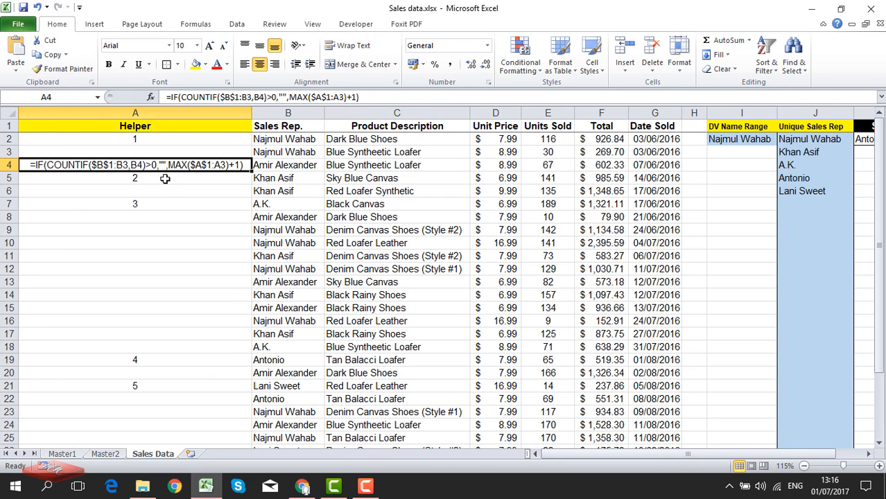
Step: Start a new formula in Helper cell A2 with =IF(COUNTIF(b1:b1,b2), counting the current rep in the range above
key(Up)
key(Up)
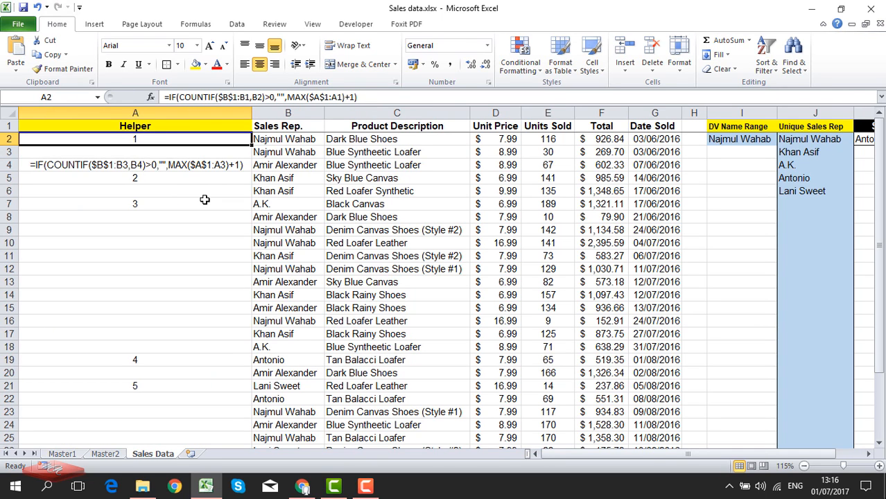
text(=)
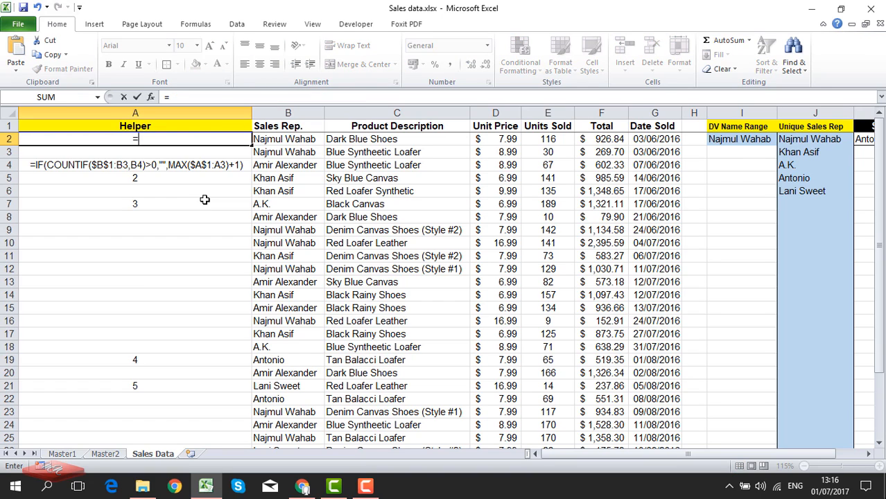
text(if()
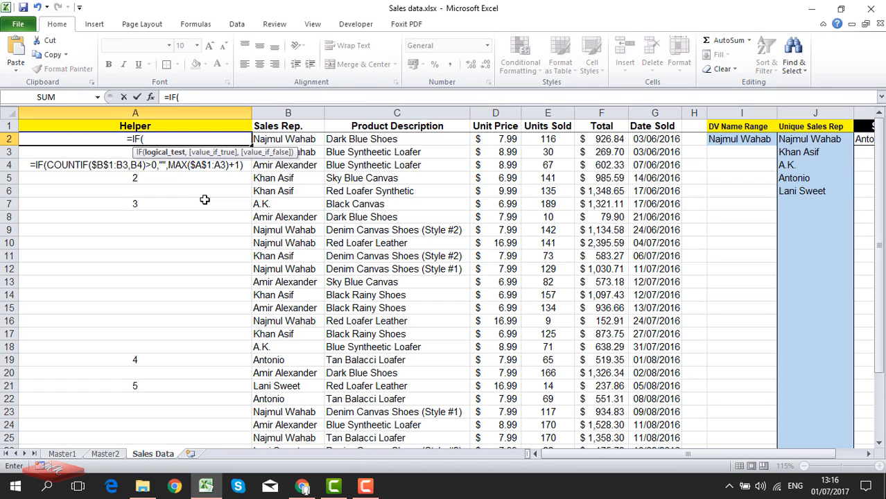
text(countif)
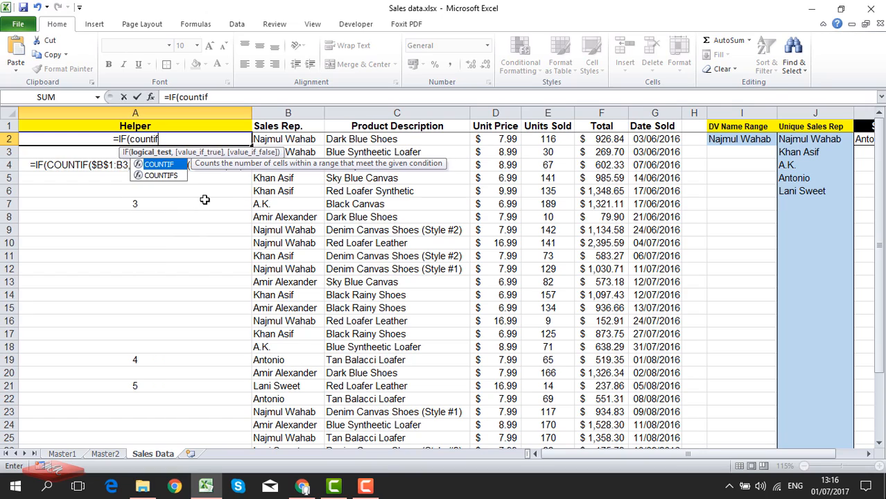
key(Tab)
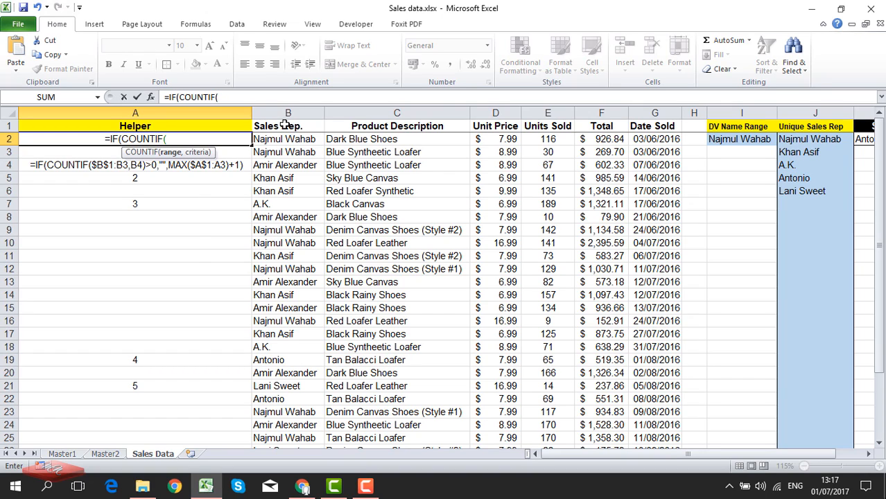
text(b1)
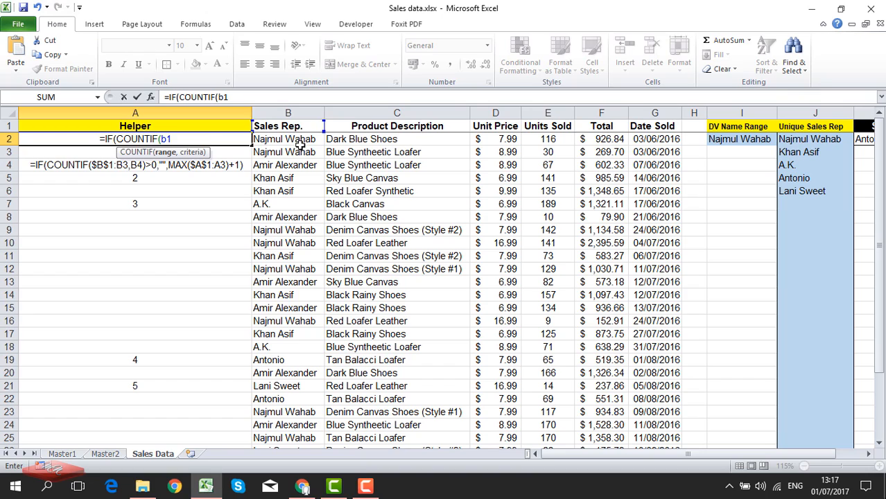
text(:)
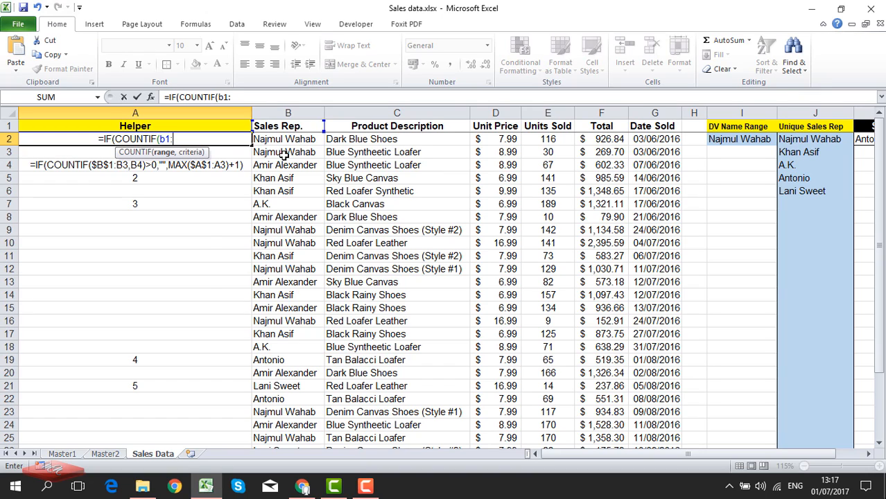
text(b1)
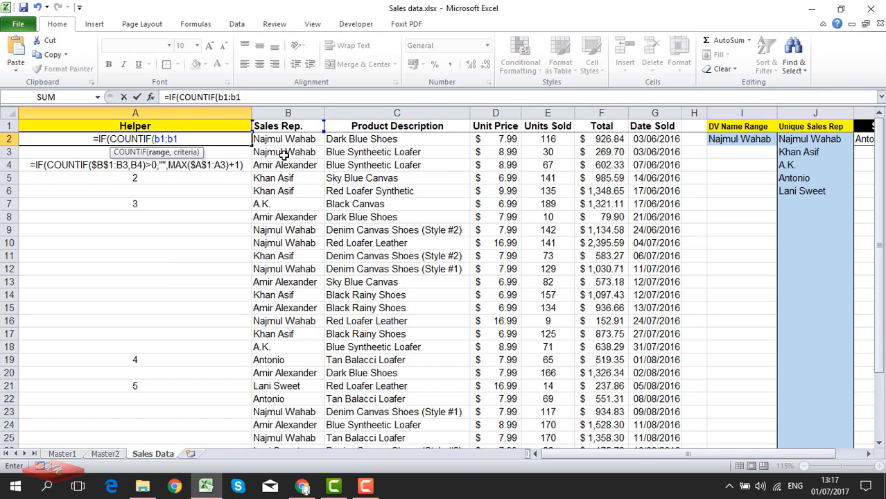
text(,)
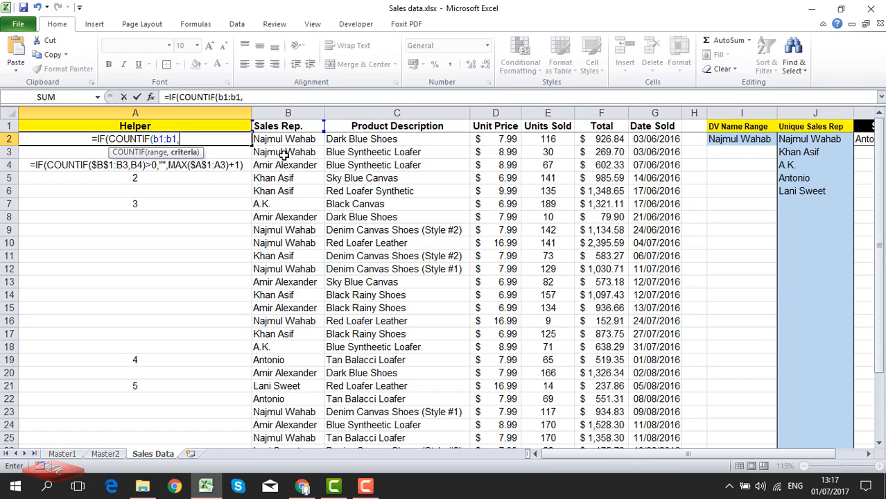
text(b2)
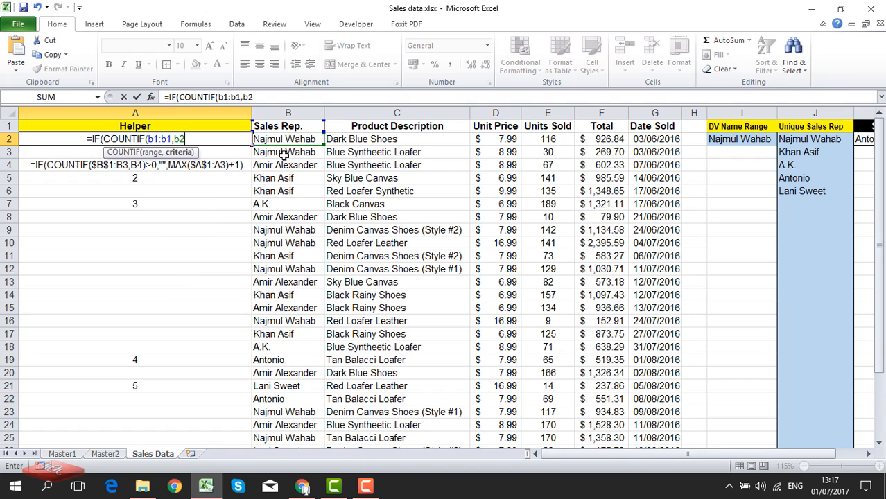
text())
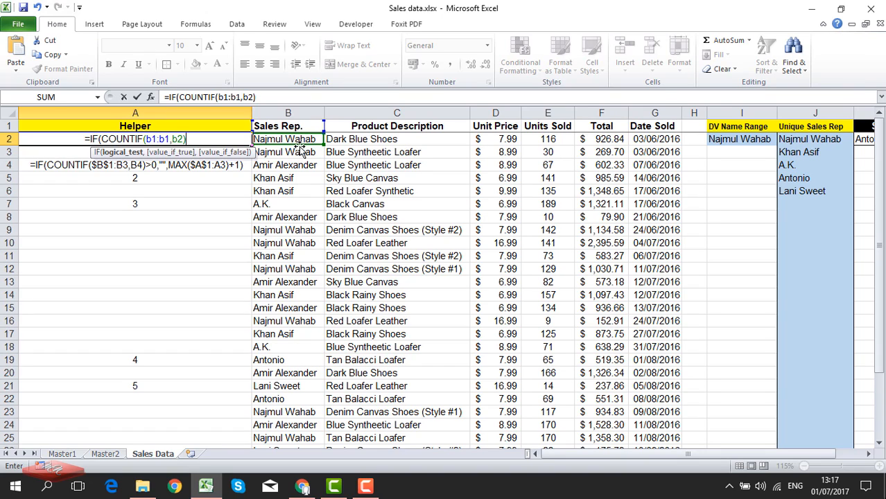
Step: Complete the IF test in A2 with >0 and return empty text "" when it is true
text(>)
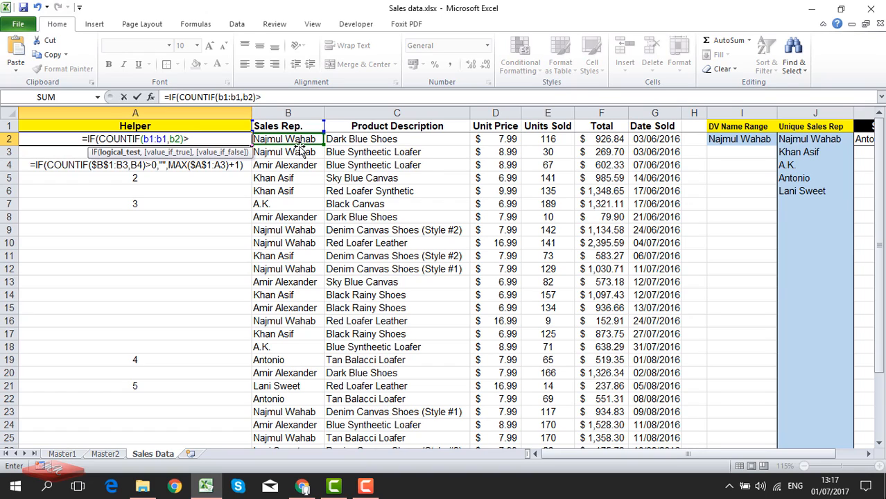
text(0)
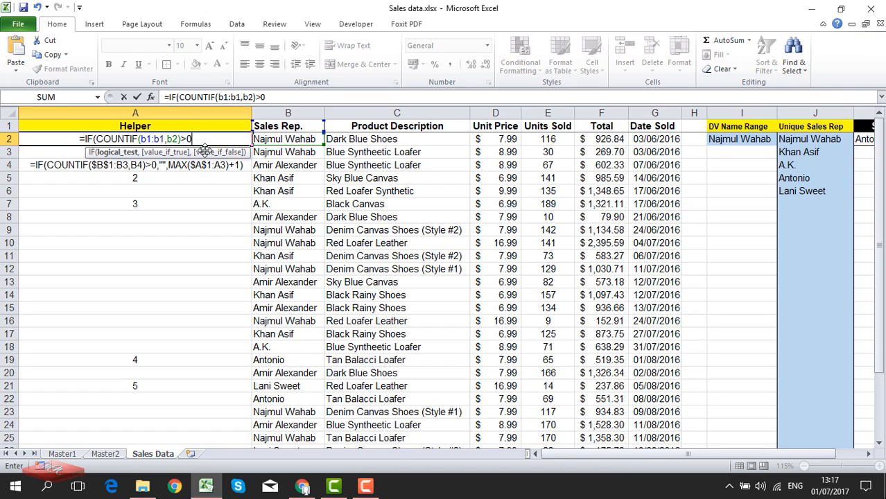
text(,)
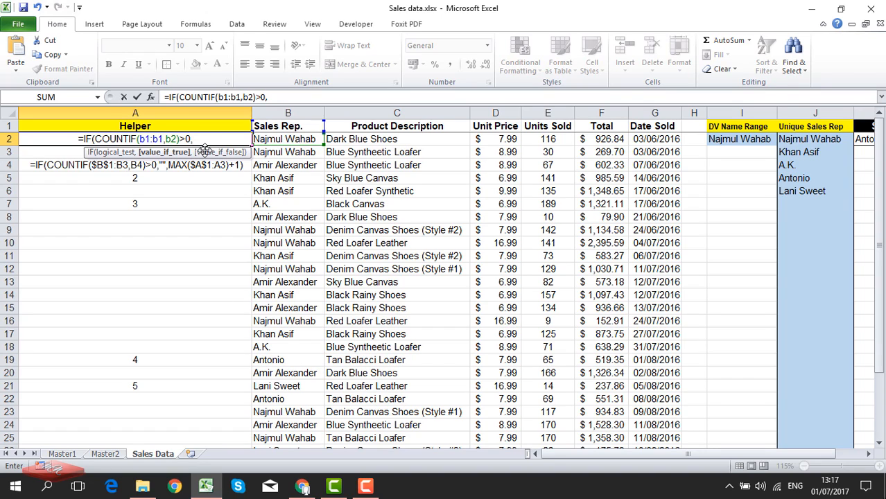
text("")
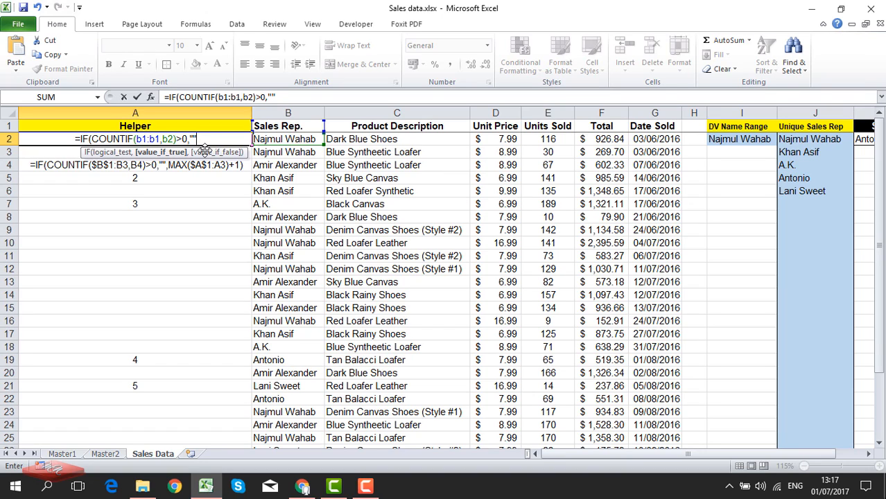
text(,)
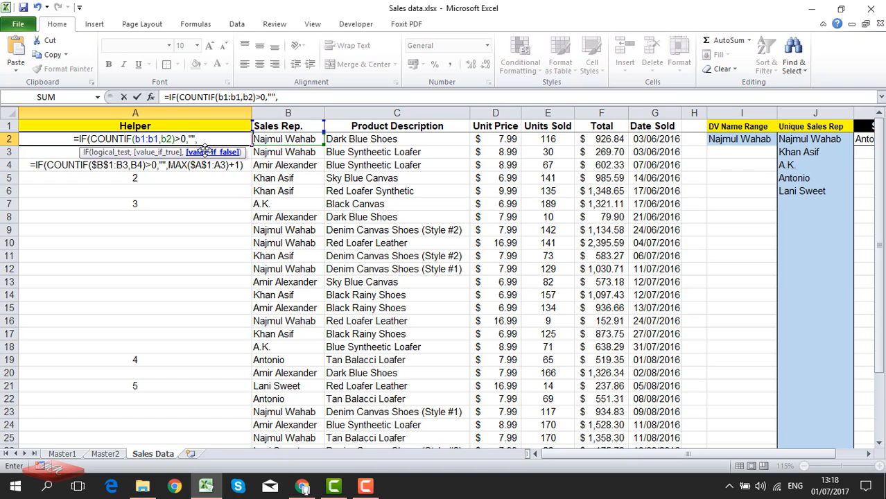
Step: Add MAX(a1:a1)+1 as the value-if-false argument of the A2 formula
text(max)
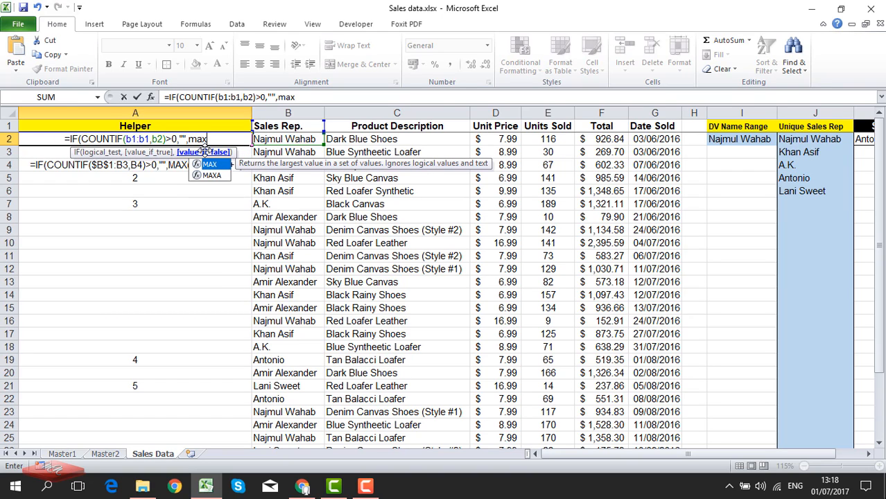
double_click(208, 164)
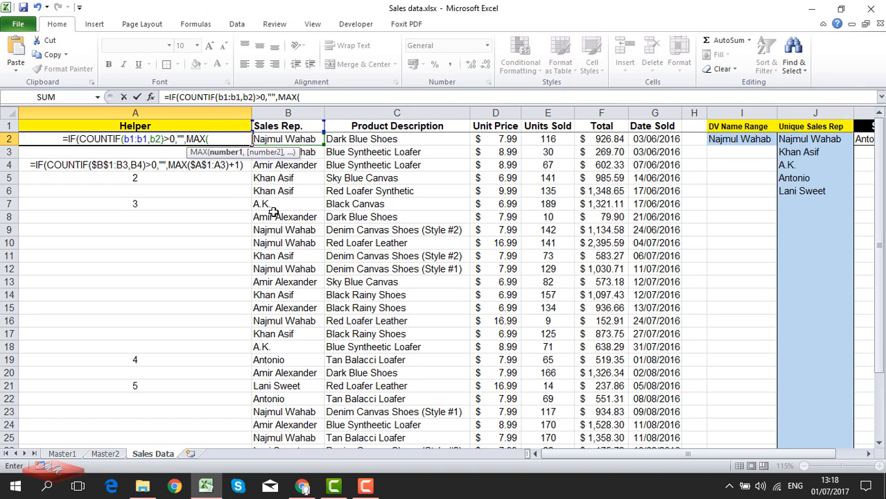
text(a1:)
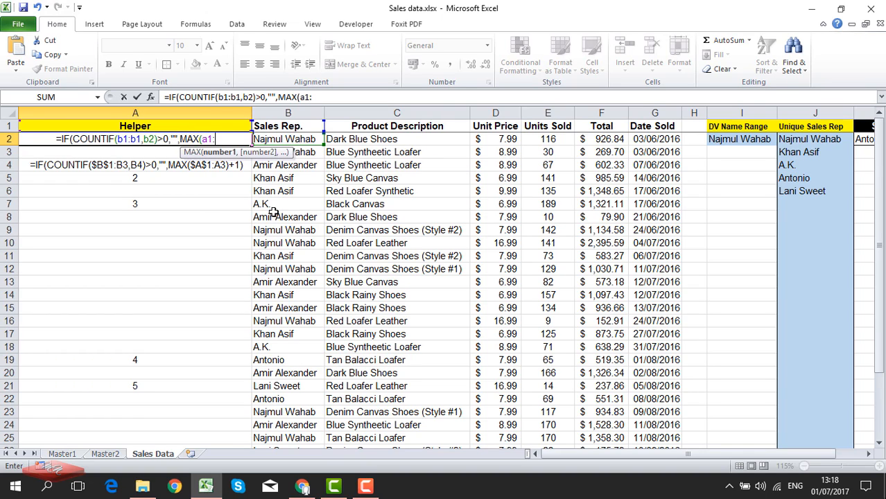
text(a1)
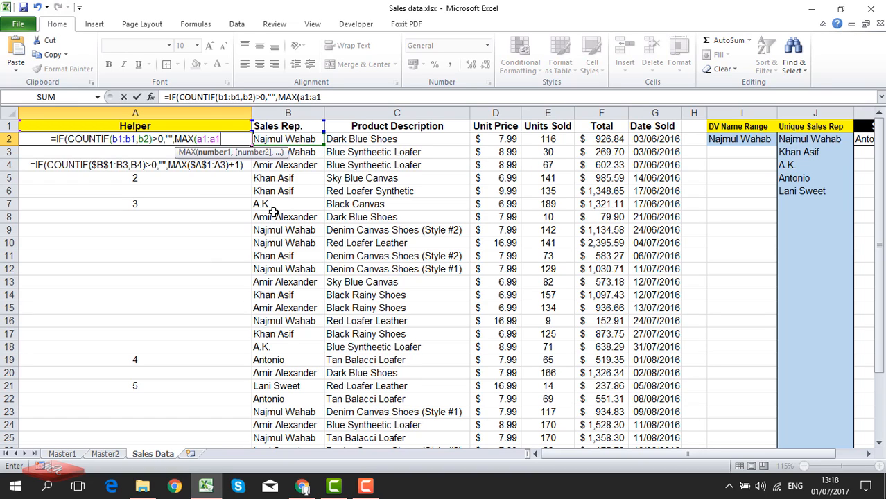
text())
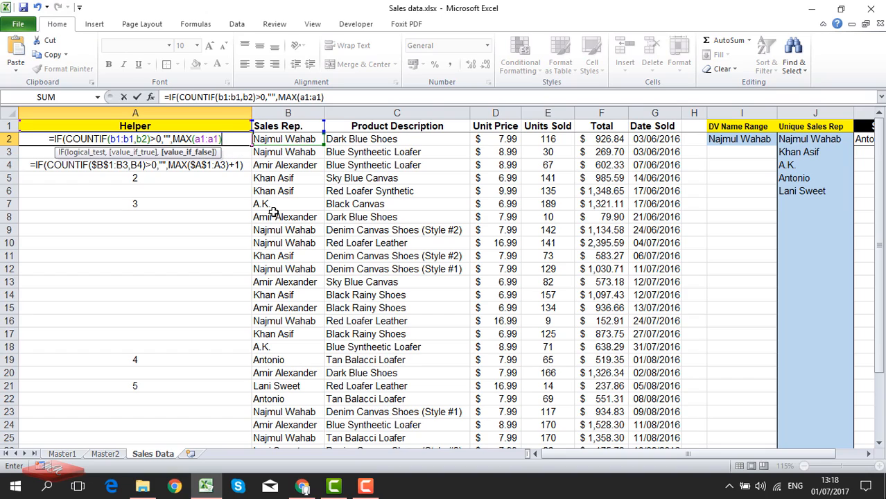
text(+1)
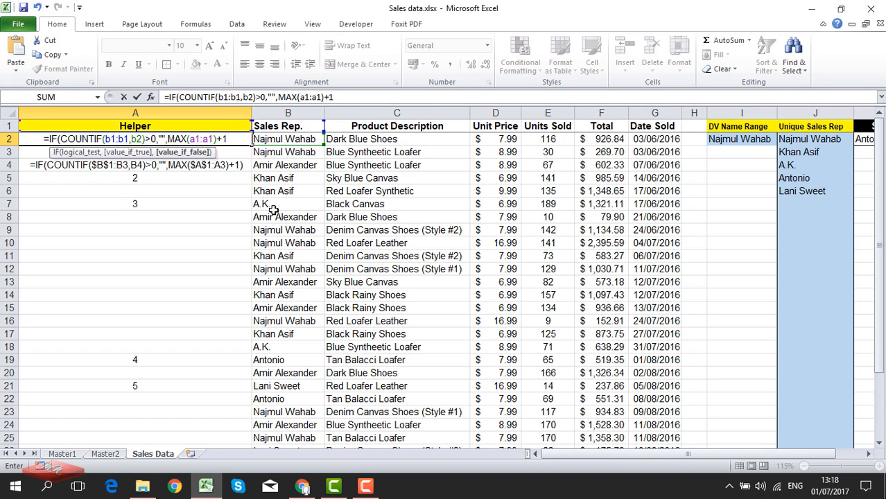
Step: Make the first reference in MAX absolute as $A$1, close the IF function and commit the A2 formula
click(191, 139)
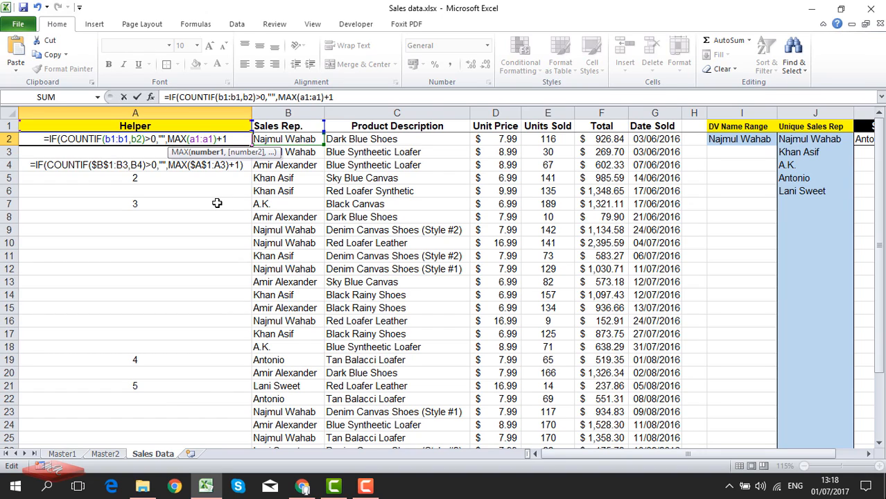
key(F4)
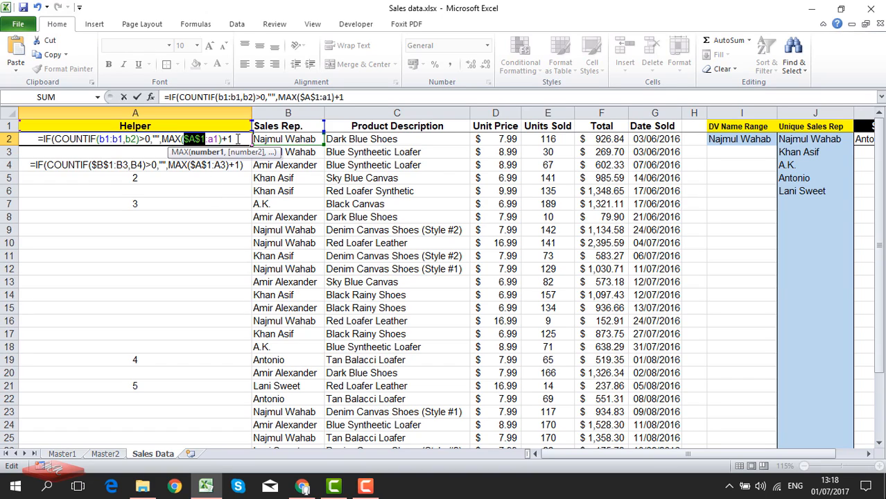
click(238, 139)
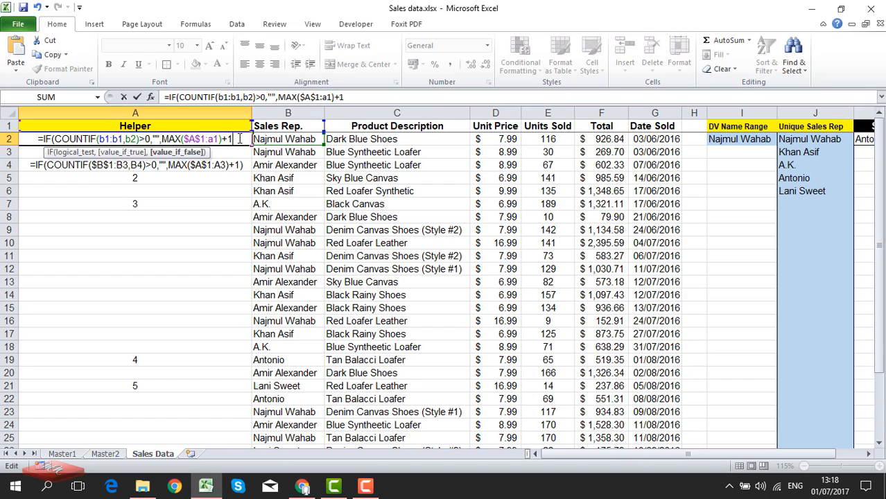
text())
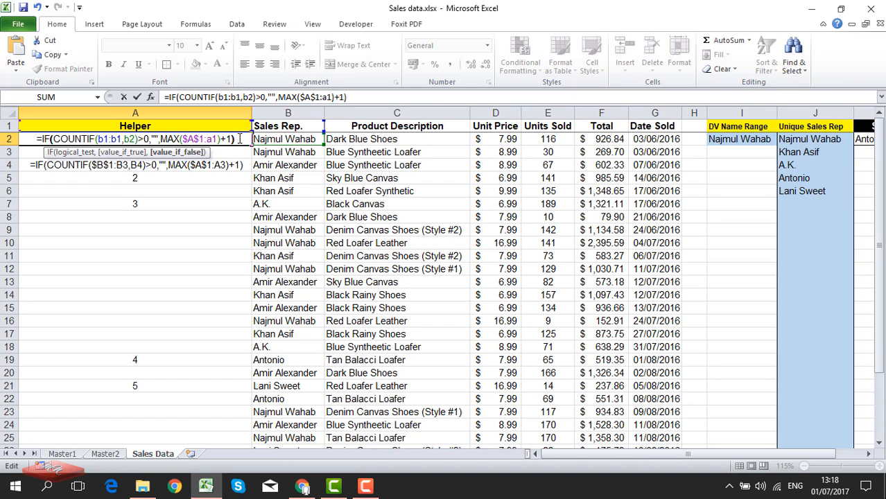
key(Return)
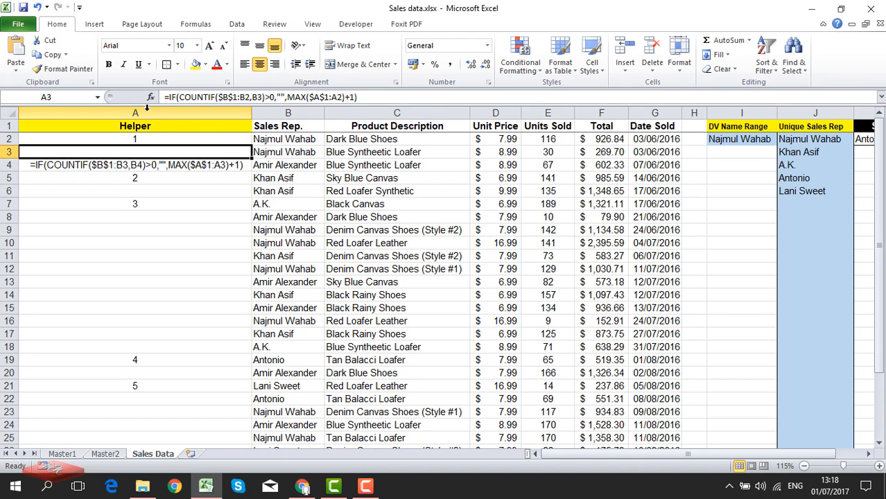
Step: Try filling the A2 formula down the Helper column through row 30, and undo that fill
click(173, 140)
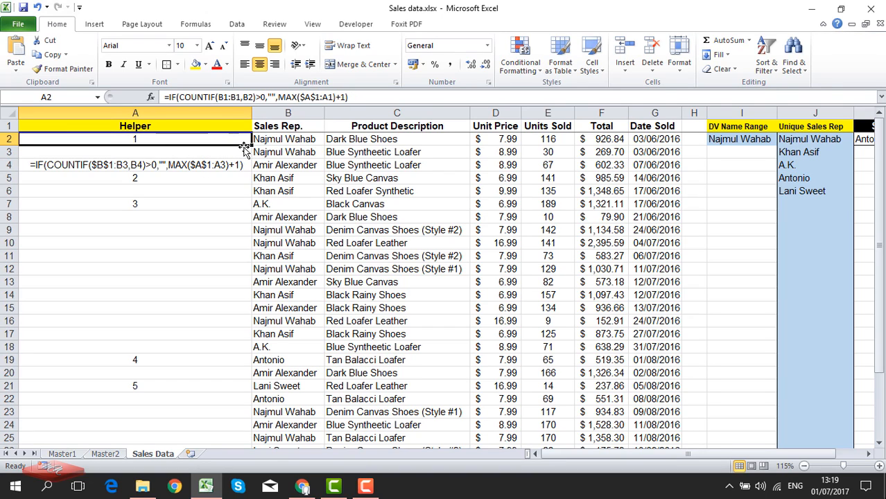
drag(251, 145, 249, 157)
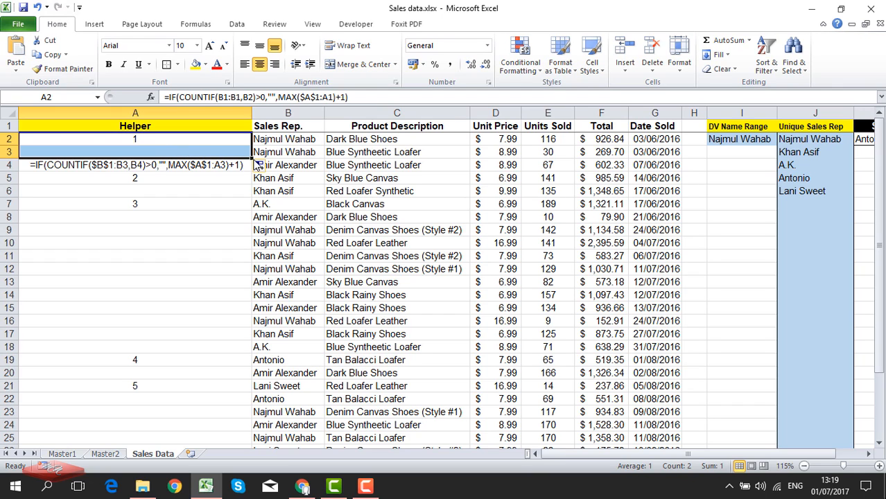
drag(251, 159, 247, 471)
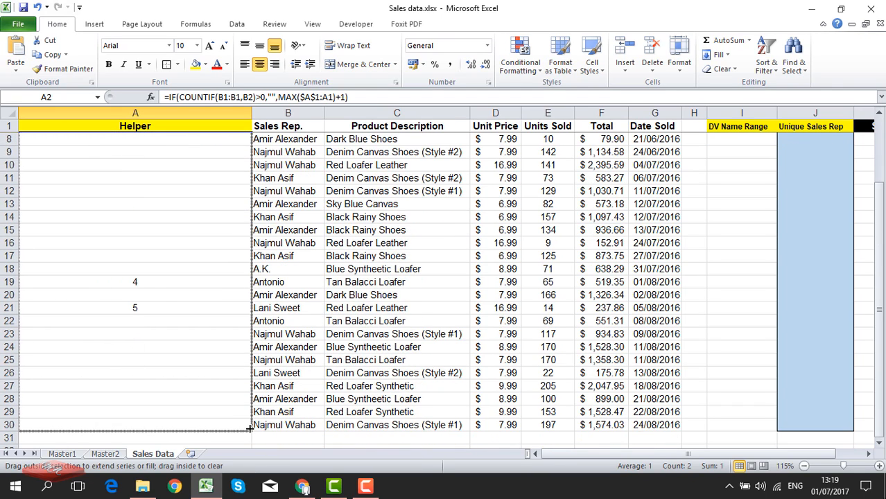
drag(250, 429, 248, 428)
scroll(232, 411, up, 2)
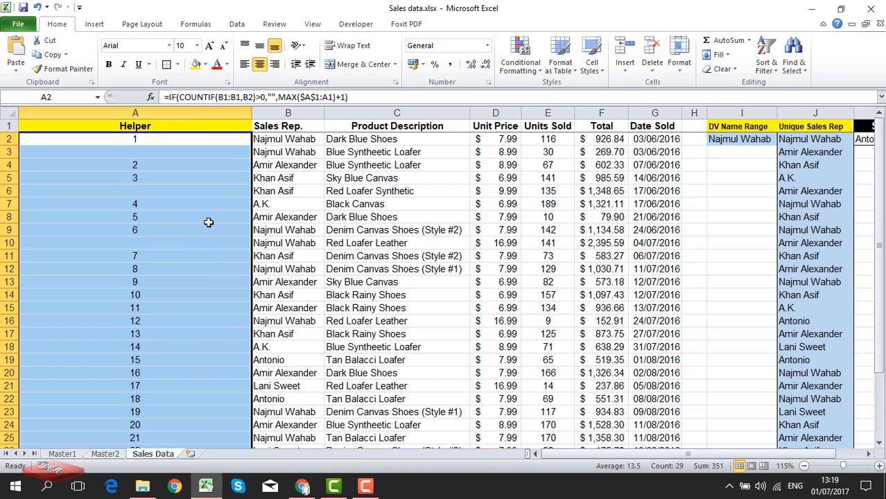
key(ctrl+z)
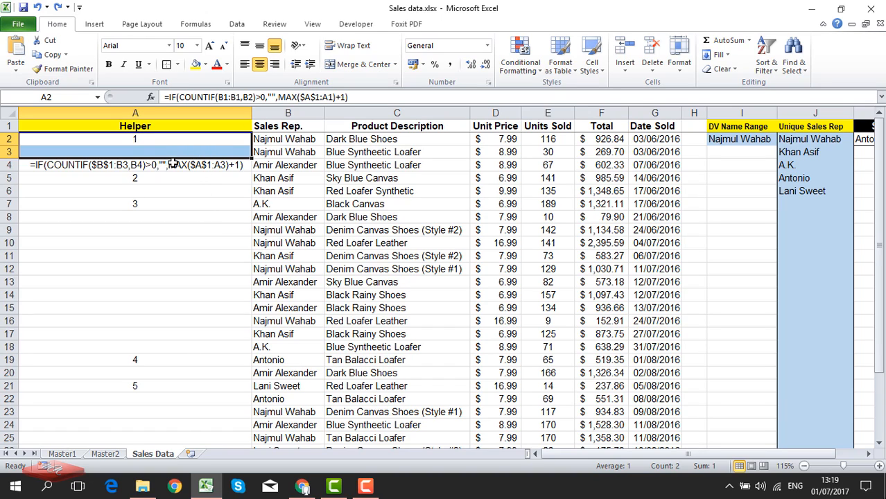
Step: Make the start of the COUNTIF range in the A2 formula absolute as $B$1 and commit it
click(174, 137)
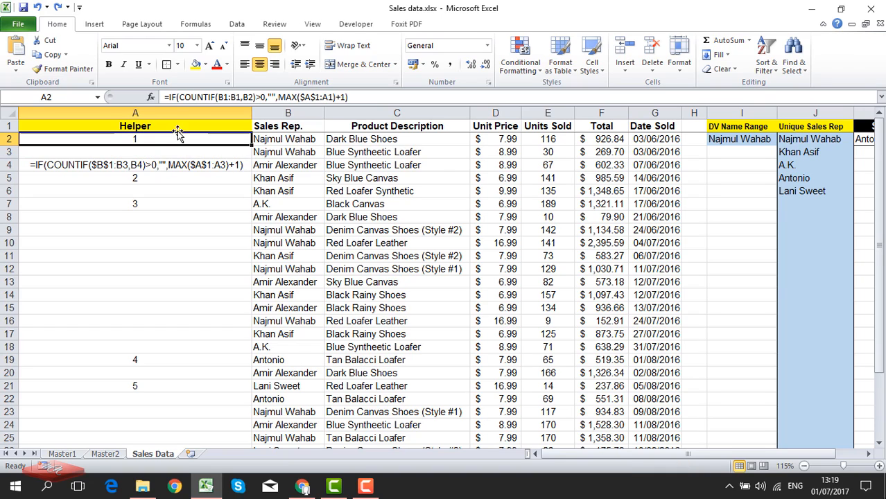
click(220, 97)
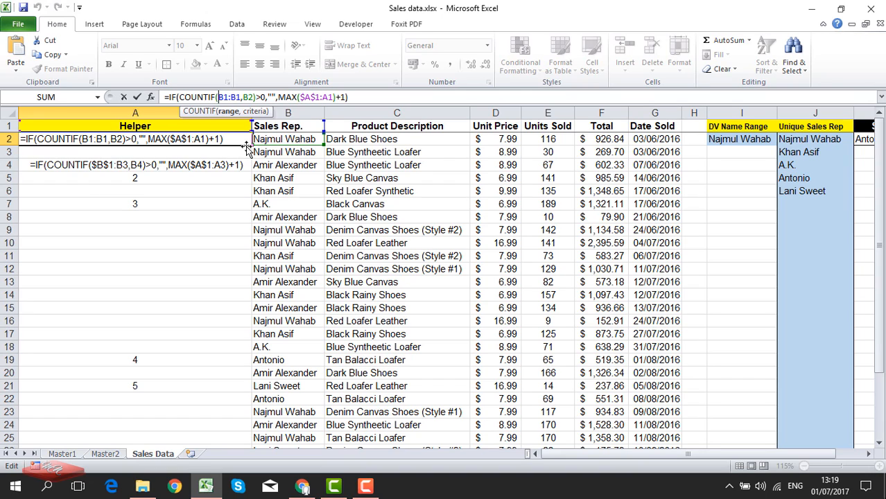
key(F4)
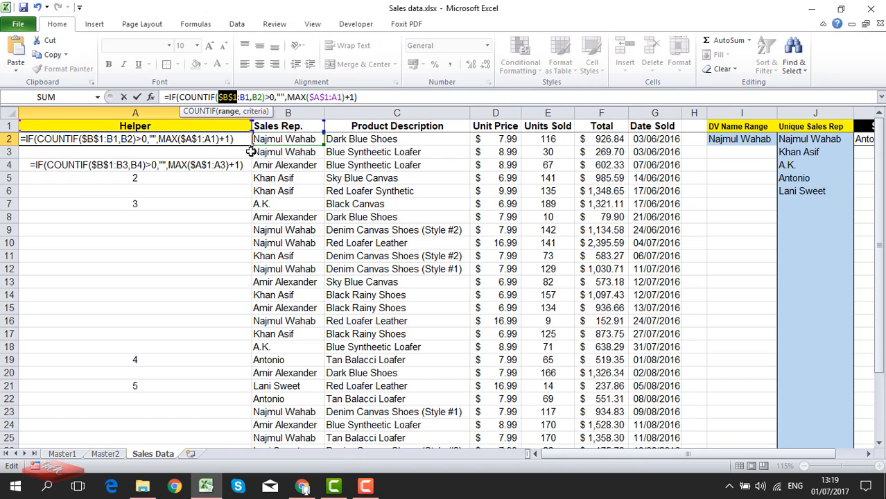
key(Return)
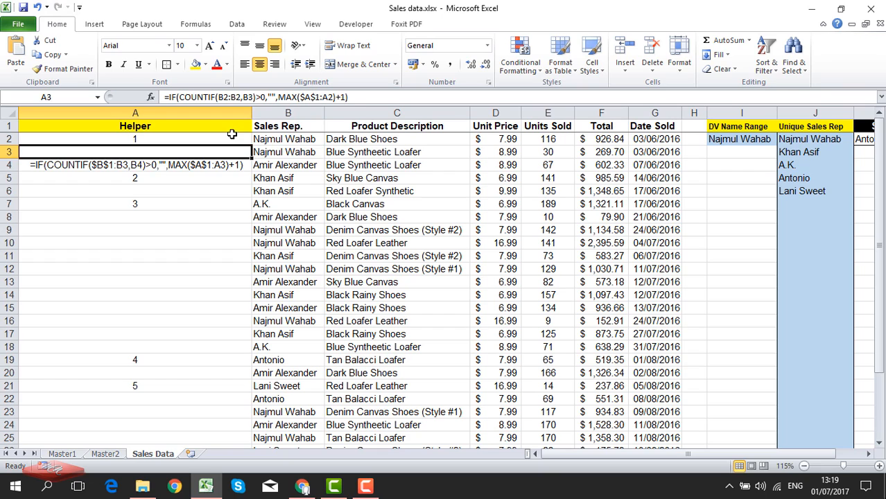
Step: Fill the corrected A2 formula down the Helper column through row 30 and check the numbering
click(234, 140)
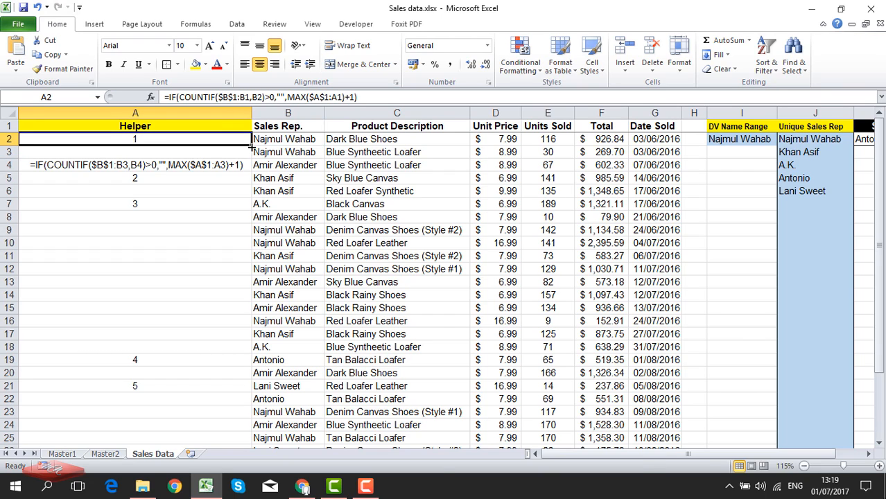
double_click(251, 146)
scroll(236, 277, down, 3)
scroll(232, 267, up, 3)
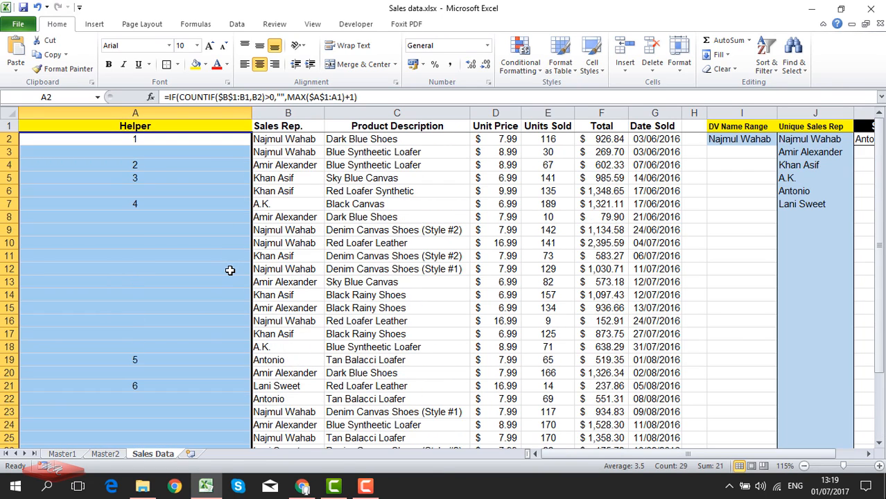
scroll(198, 308, down, 1)
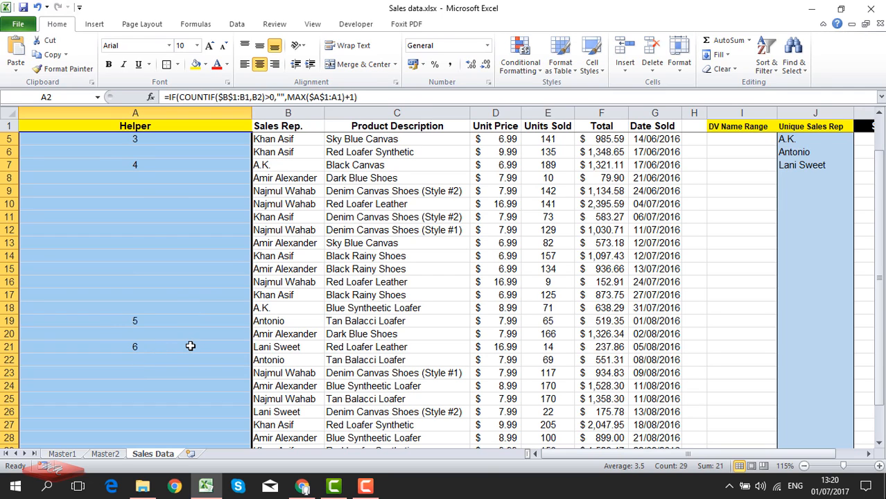
scroll(194, 345, down, 1)
scroll(206, 313, up, 1)
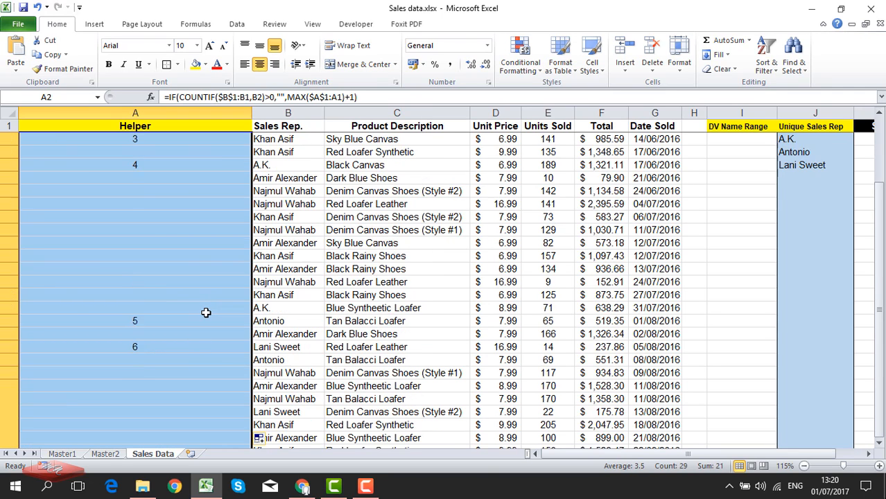
scroll(206, 313, up, 1)
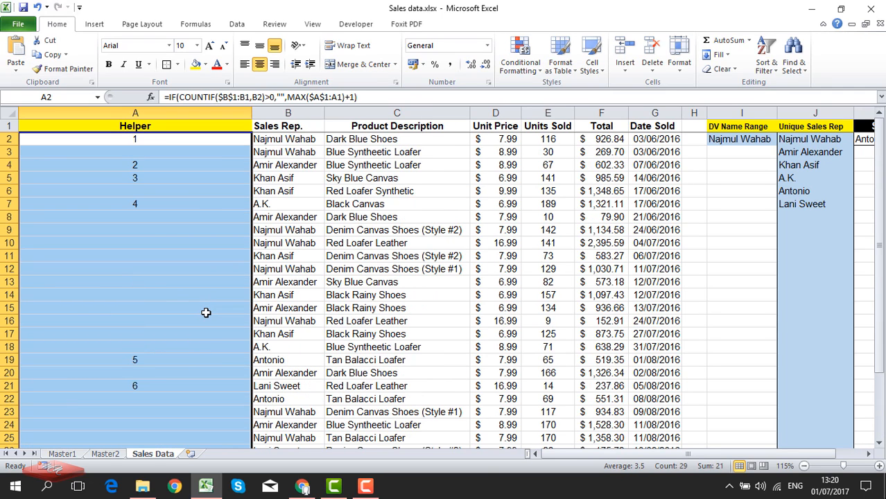
Step: Review the filled formulas in A3 to A6 and autofit the width of the Helper column
click(225, 151)
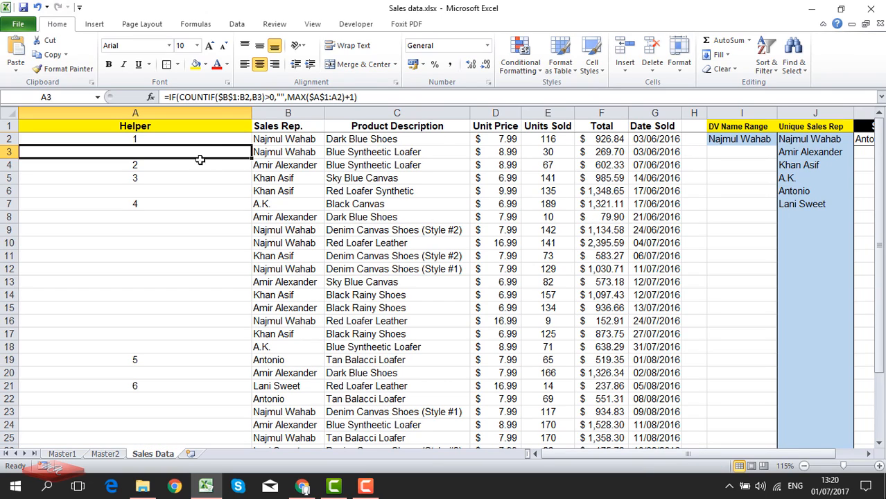
click(133, 167)
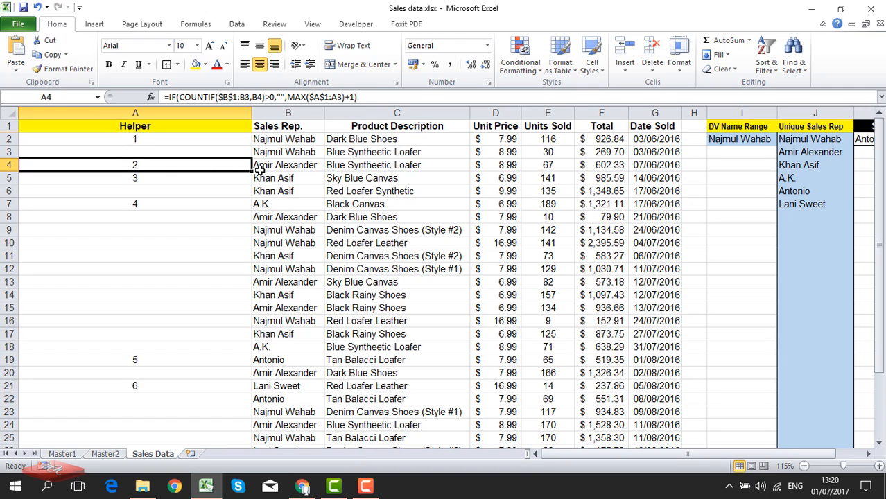
click(152, 178)
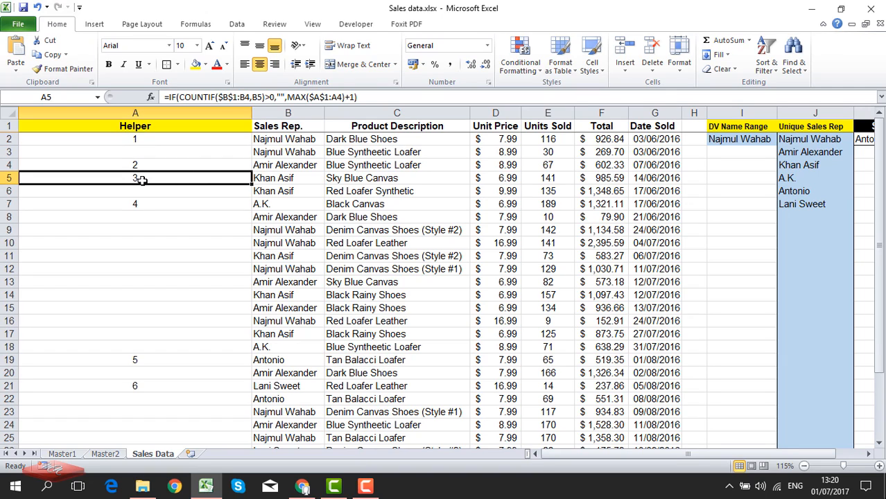
click(231, 195)
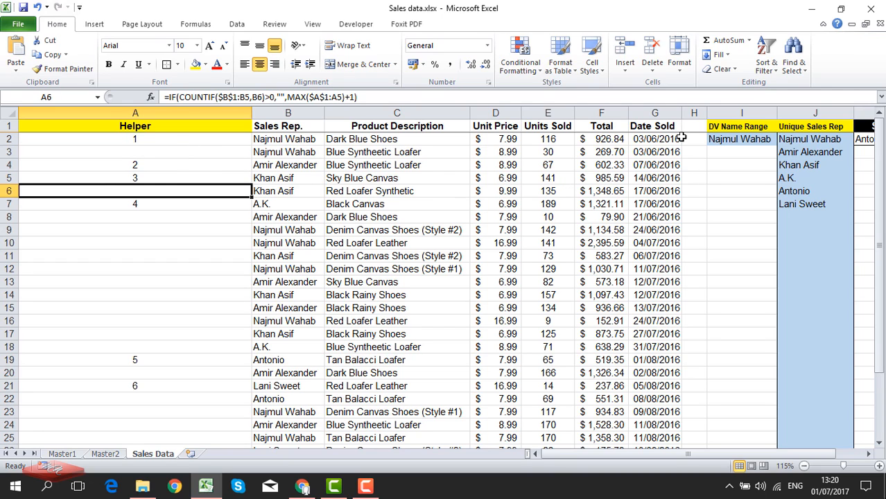
double_click(251, 114)
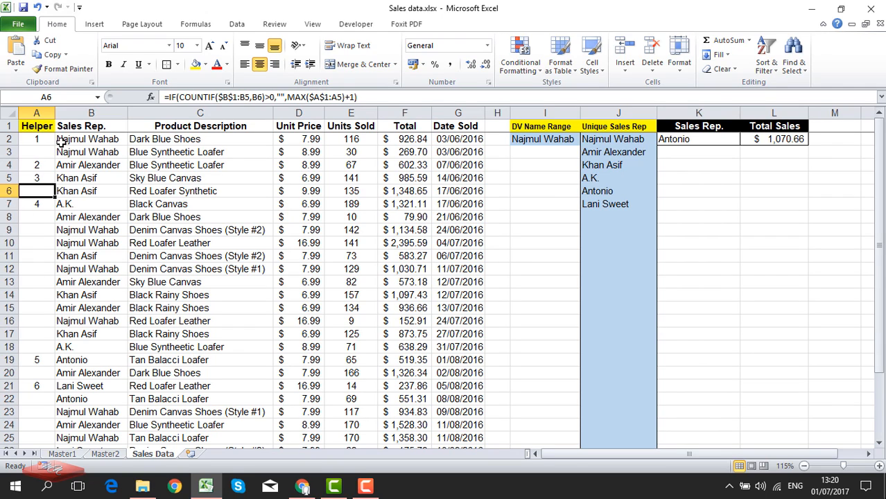
Step: Copy the J2 formula =IFERROR(VLOOKUP(ROWS($A$2:A2),$A$2:$B$30,2,0),"") as reference text into K7
click(611, 142)
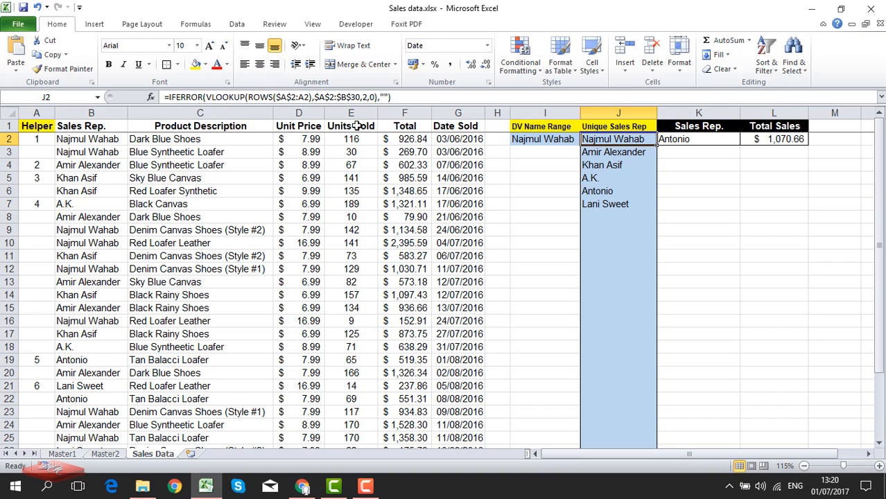
click(374, 101)
click(408, 99)
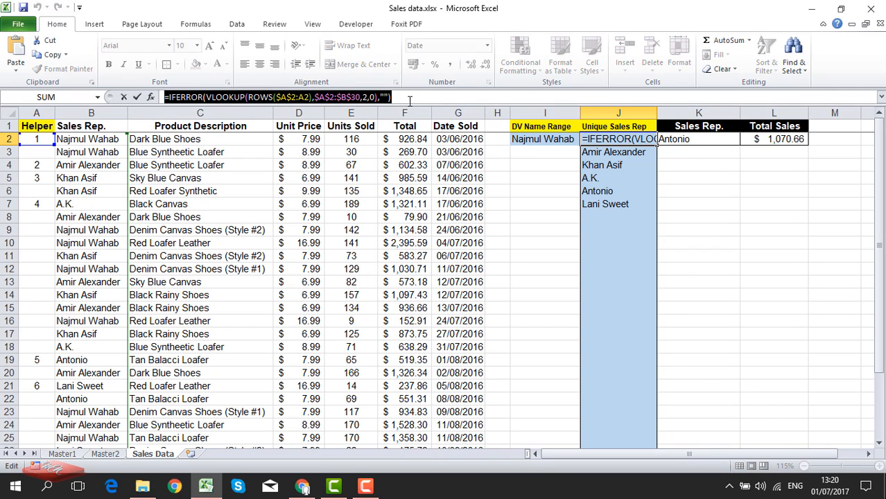
key(Escape)
click(668, 206)
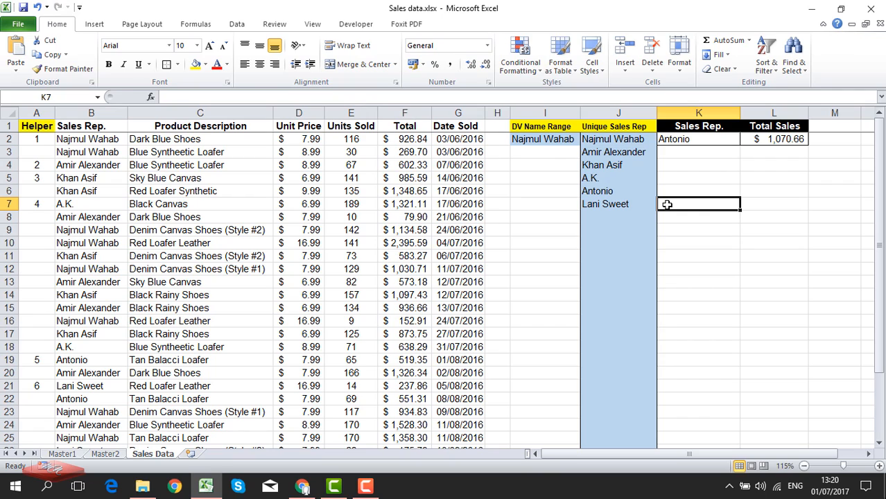
double_click(668, 205)
text(=IFERROR(VLOOKUP(ROWS($A$2:A2),$A$2:$B$30,2,0),""))
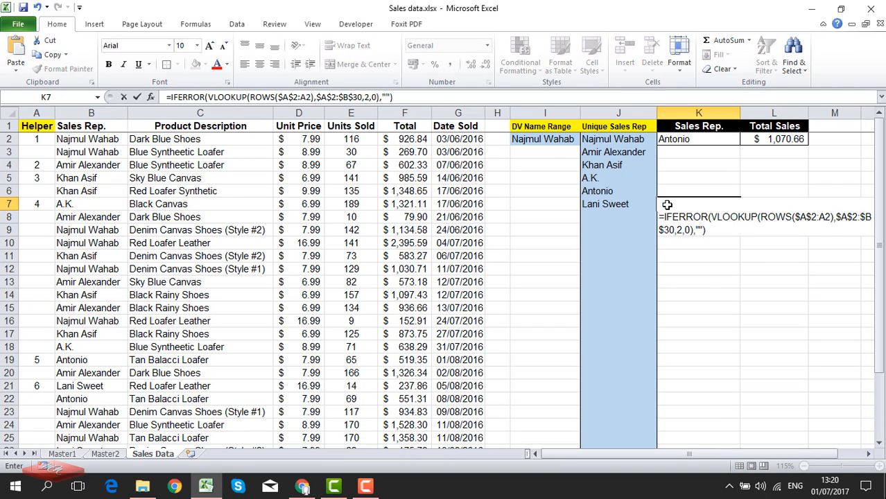
click(682, 256)
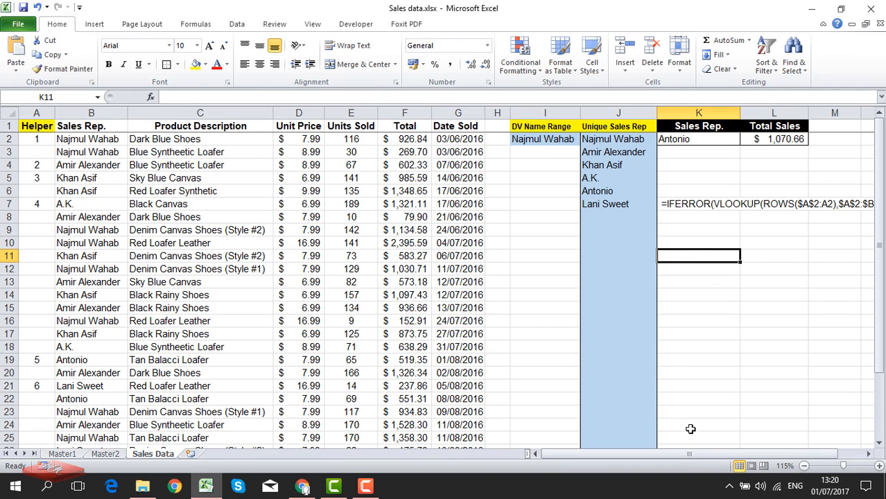
Step: Try clearing the Unique Sales Rep formulas from J2:J30, and undo that deletion
drag(693, 456, 769, 451)
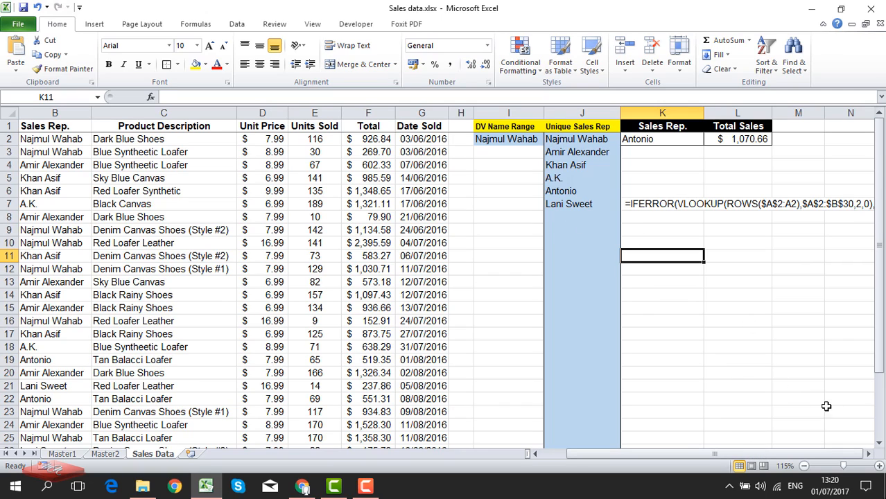
click(563, 138)
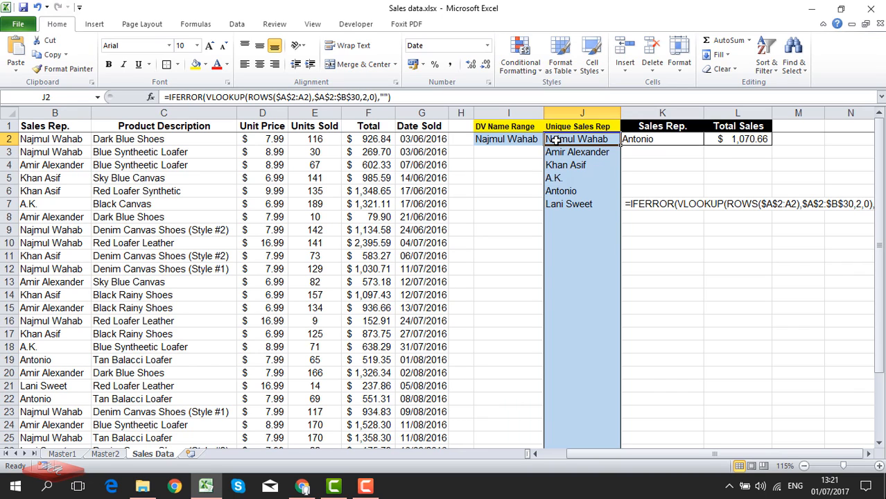
key(ctrl+shift+Down)
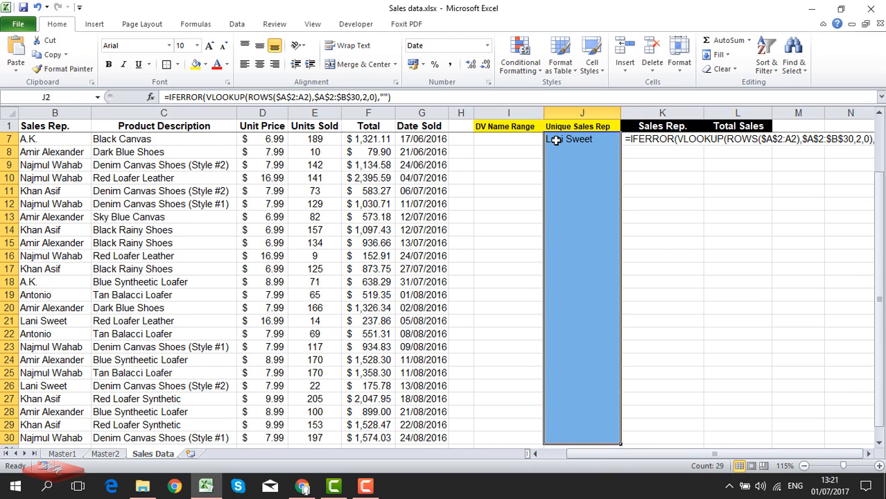
key(Delete)
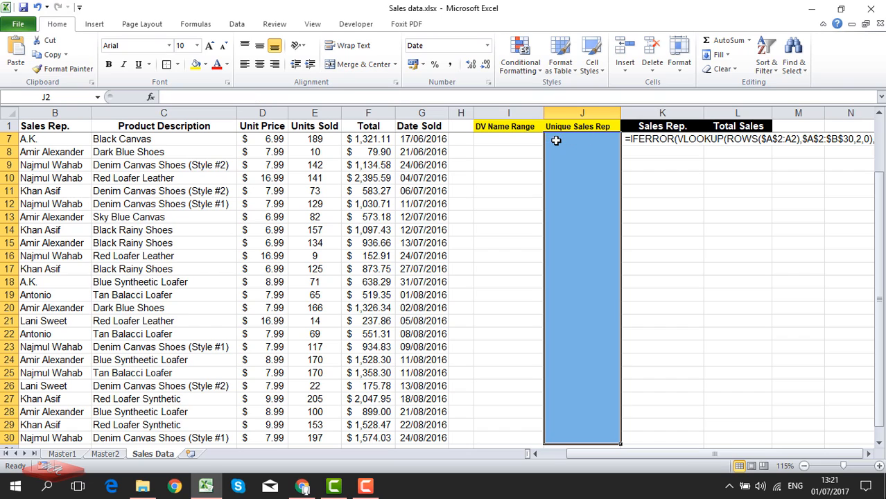
scroll(735, 218, up, 2)
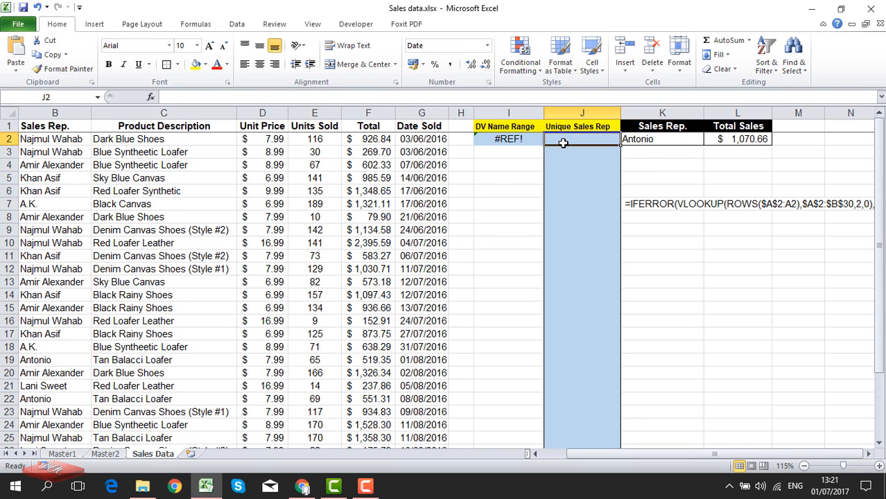
key(ctrl+z)
Step: Copy the DV Name Range formula =OFFSET($J$2,,,COUNTIF($J$2:$J$100,"?*"),) from I2 as reference text into K10
click(522, 140)
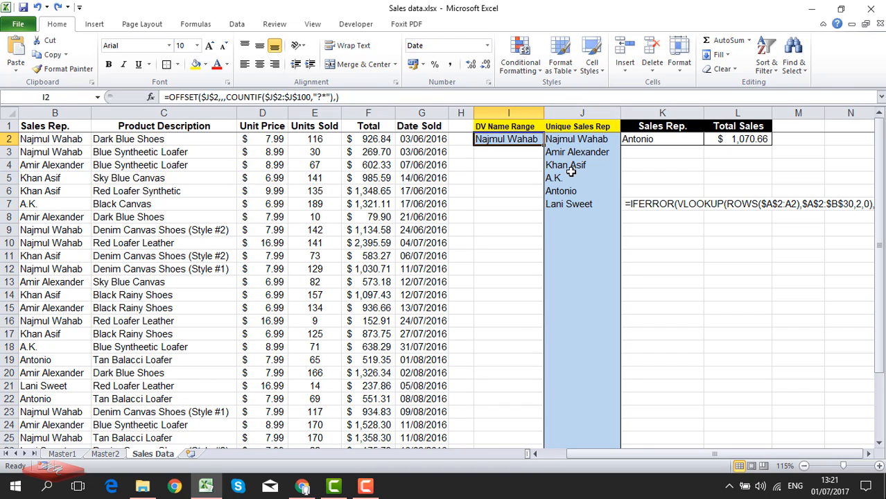
ctrl+click(566, 141)
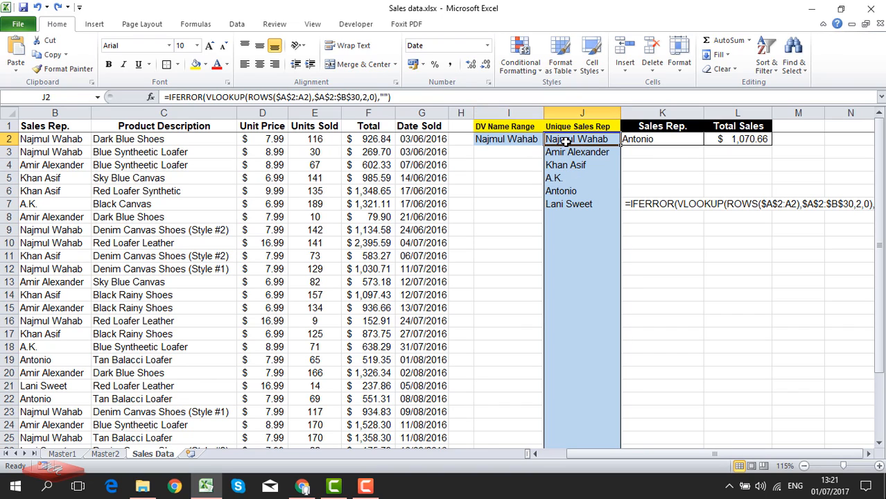
click(524, 141)
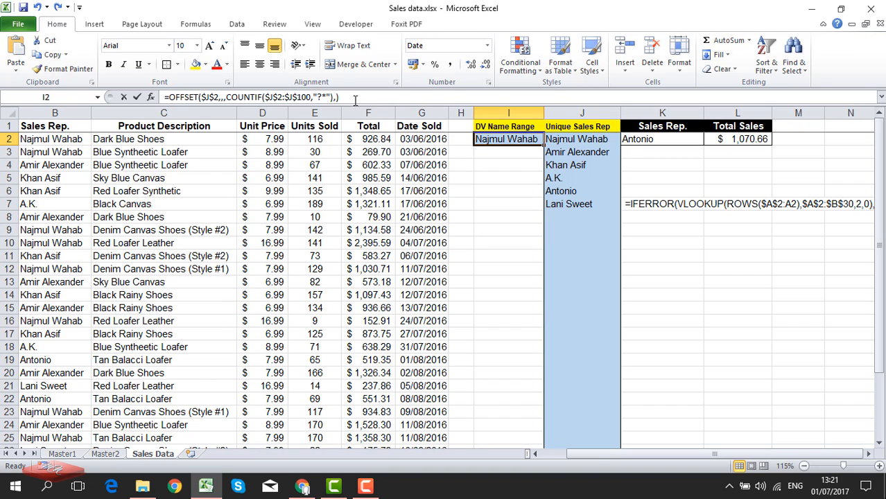
drag(355, 99, 135, 67)
key(ctrl+c)
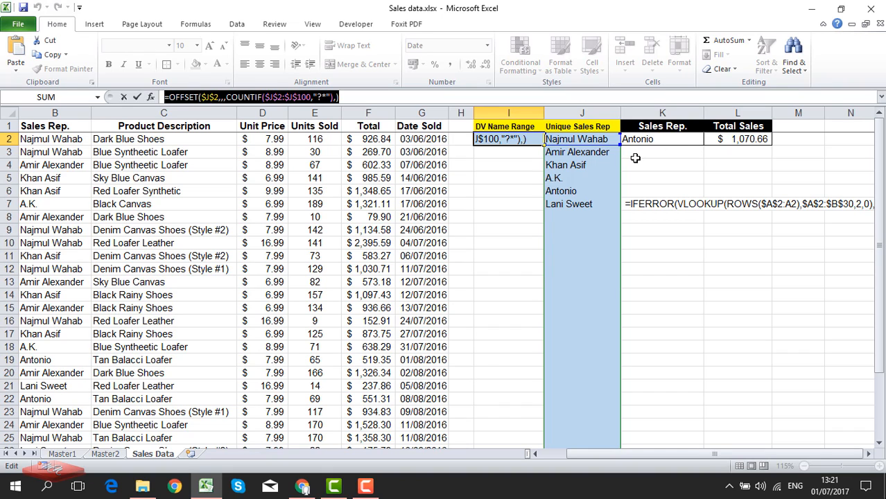
key(ctrl+Return)
click(642, 243)
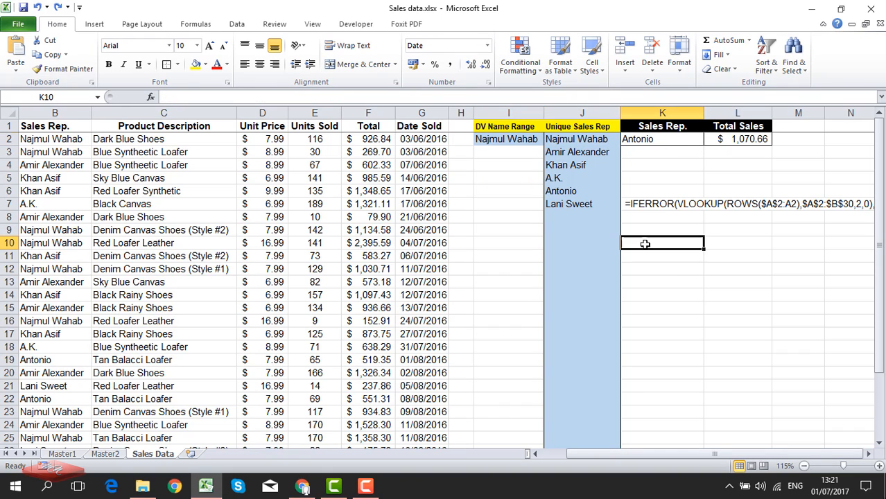
key(ctrl+v)
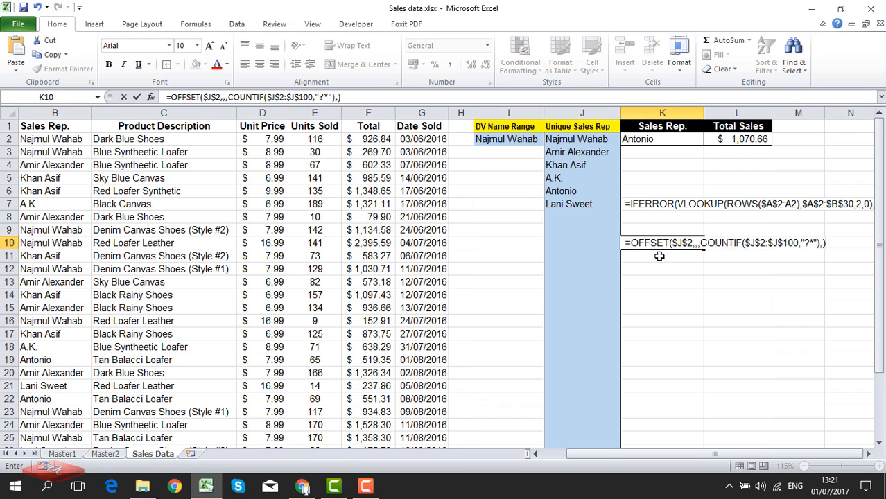
key(Return)
Step: Clear the DV Name Range formula in I2 and the Unique Sales Rep formulas in J2:J30
click(528, 141)
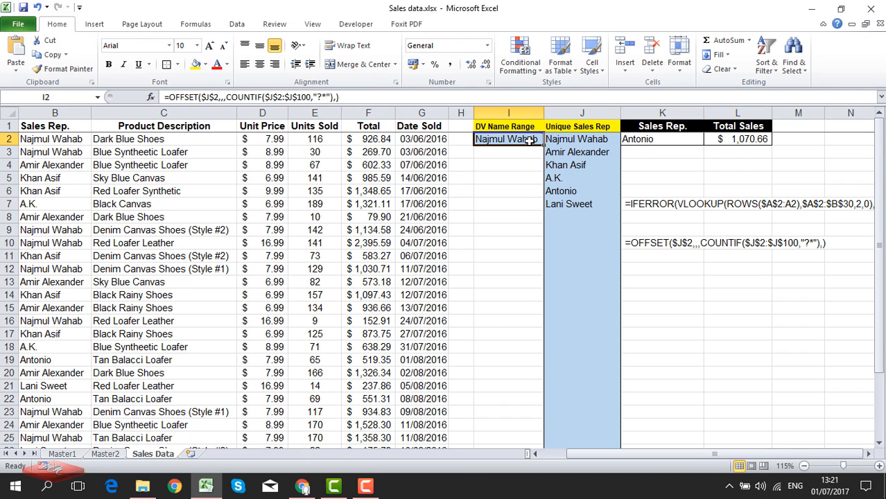
key(Delete)
drag(594, 143, 589, 148)
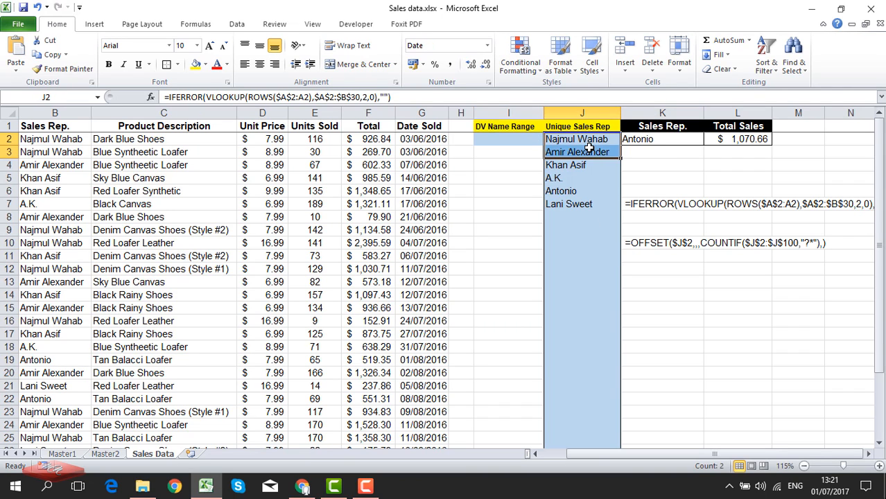
key(ctrl+shift+Down)
key(Delete)
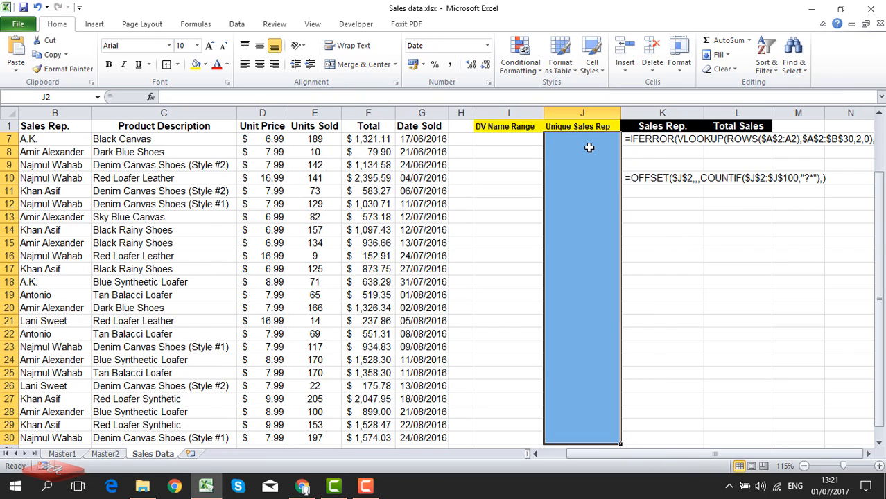
Step: Start a VLOOKUP formula in J2 with the ROWS function nested as its lookup value
scroll(590, 173, up, 2)
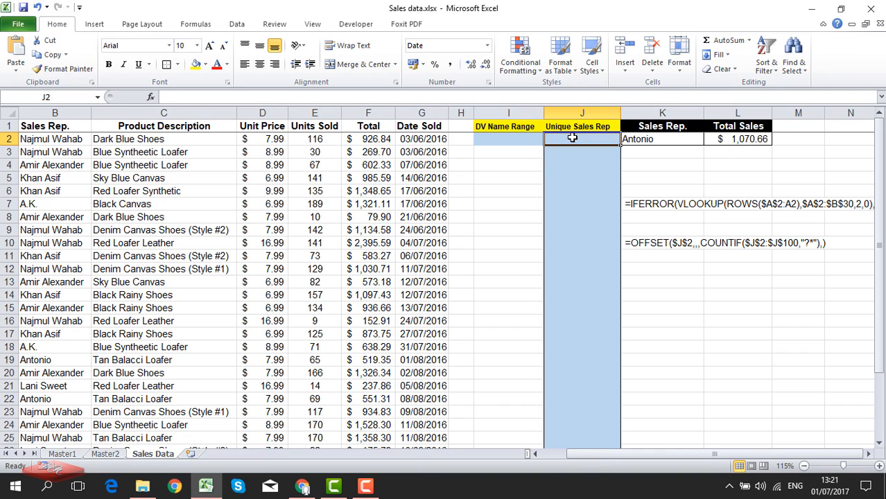
text(=vlokk)
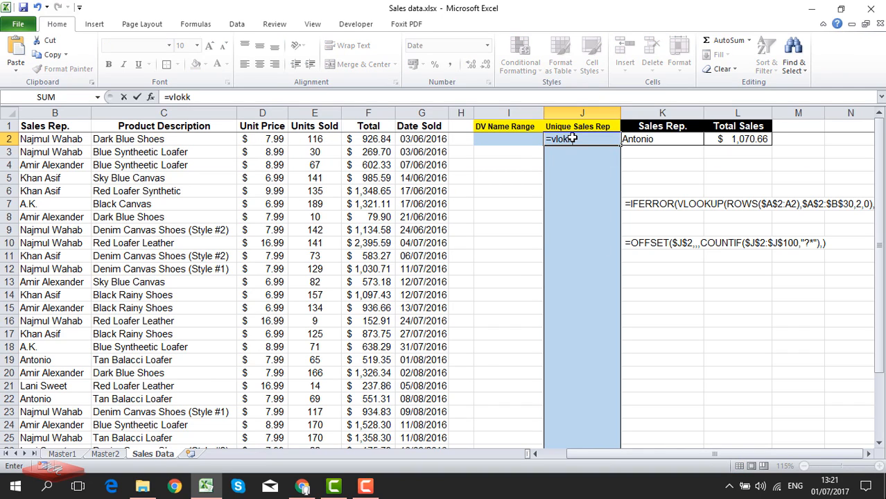
key(BackSpace)
key(BackSpace)
key(Tab)
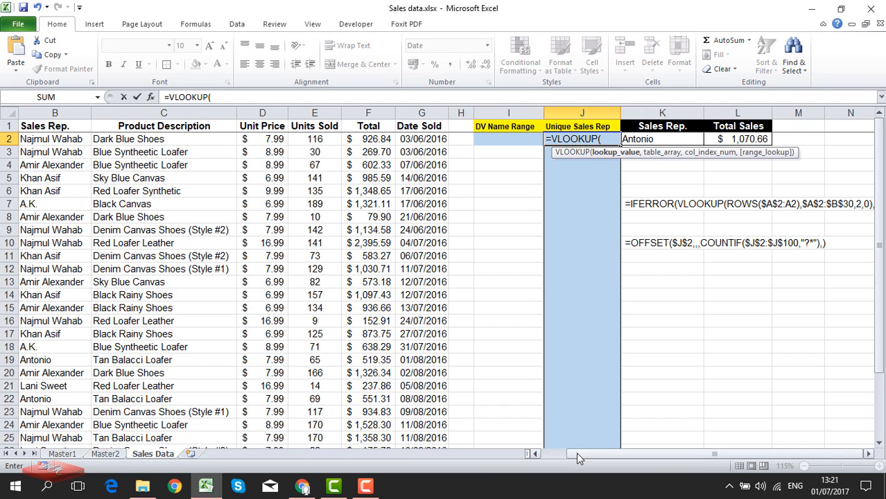
drag(584, 456, 557, 455)
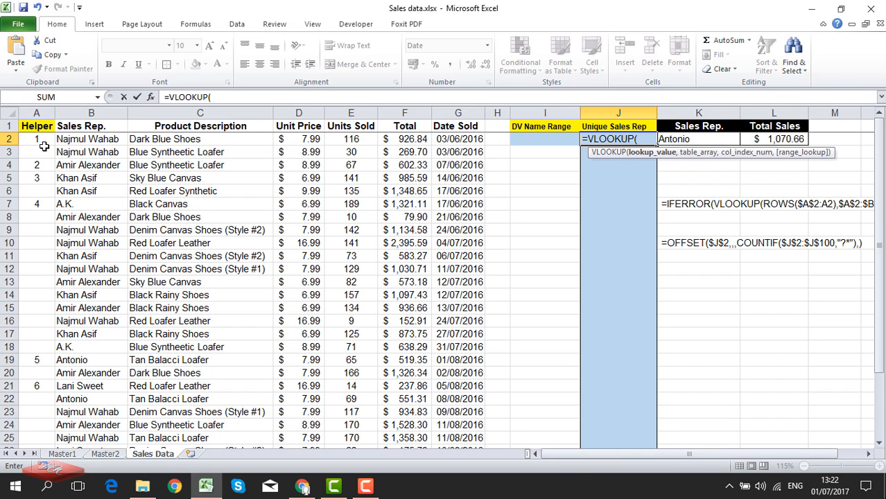
drag(598, 452, 626, 447)
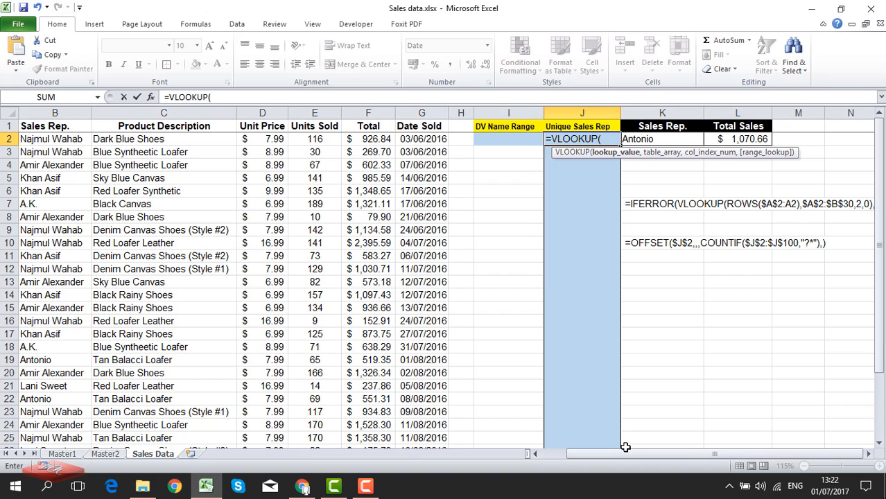
text(rows)
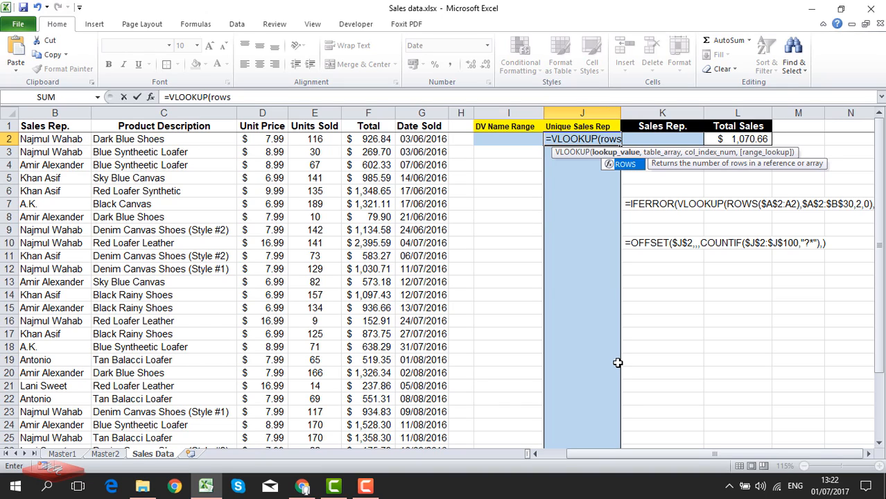
key(Tab)
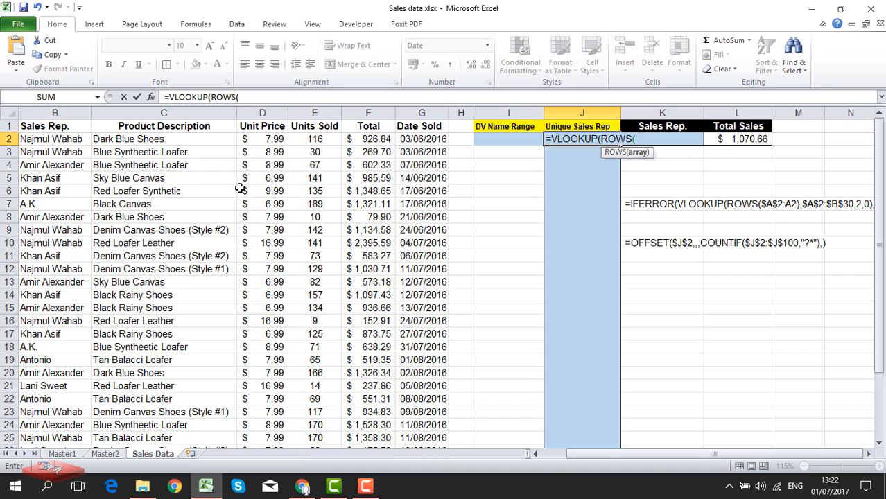
Step: Complete the nested ROWS function with the expanding range $A$2:A2, locking only the first reference
drag(580, 455, 550, 440)
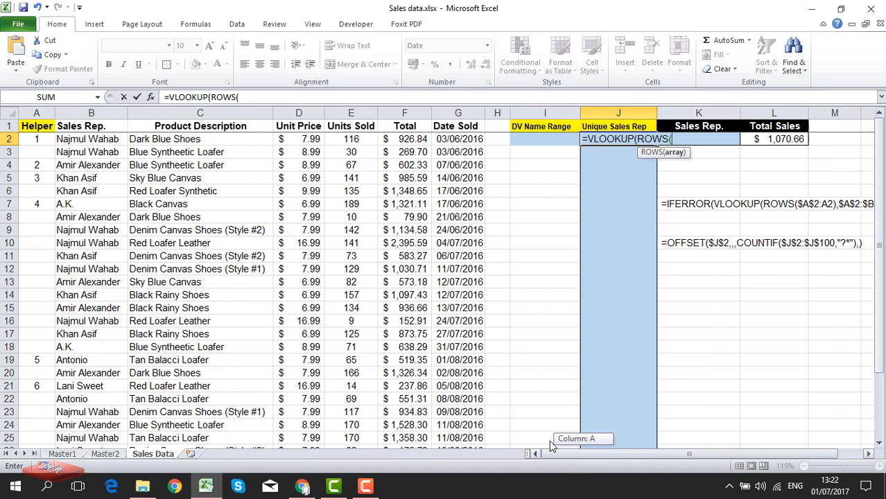
click(31, 141)
key(F4)
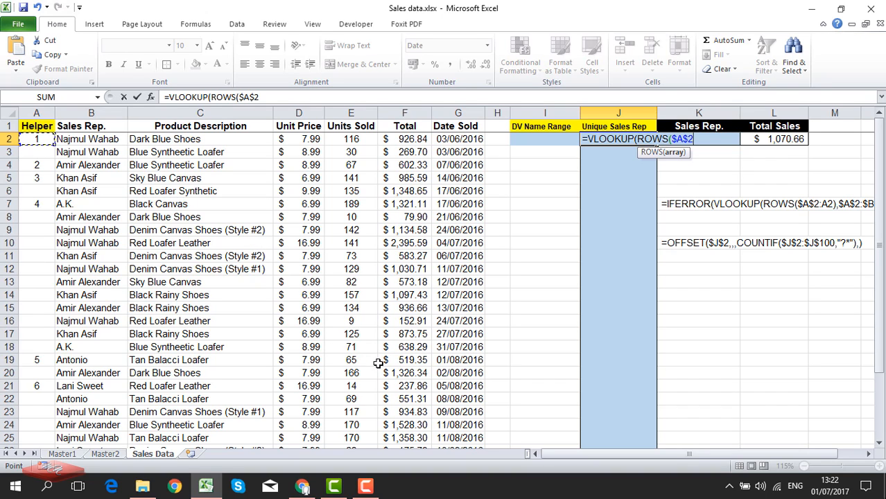
key(F4)
key(F4)
key(F4)
key(F8)
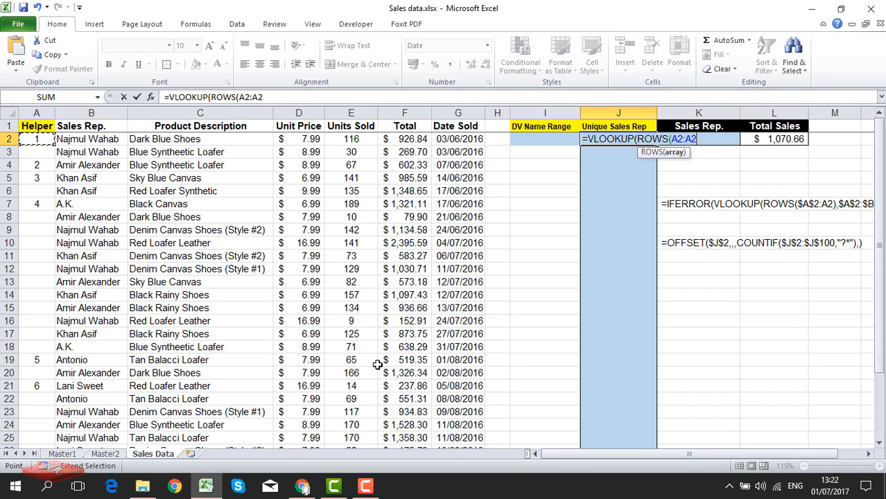
key(BackSpace)
key(BackSpace)
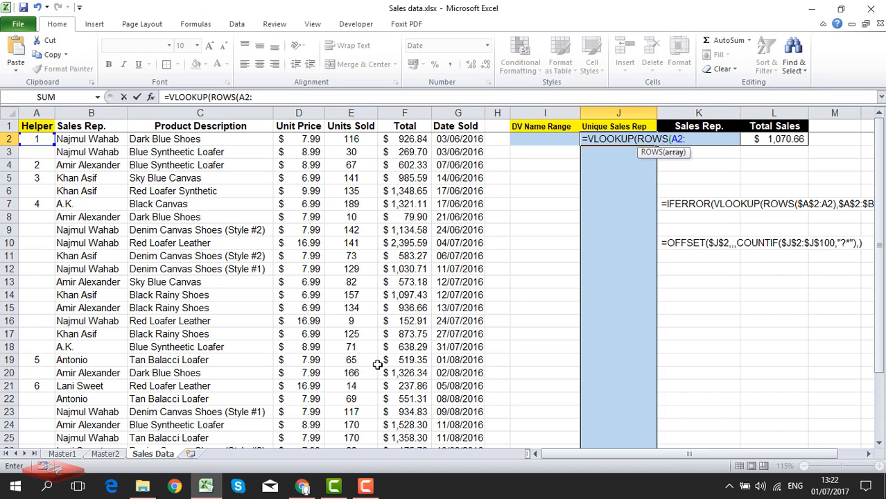
text(a2)
key(F4)
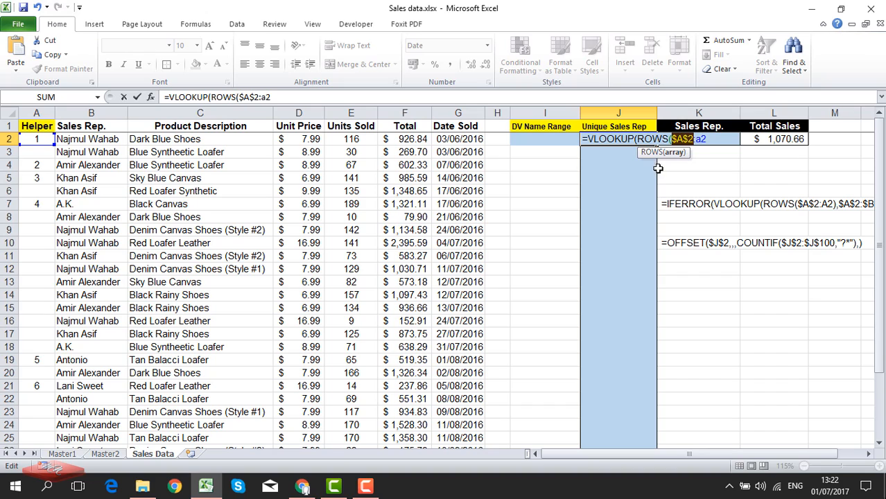
click(709, 141)
text())
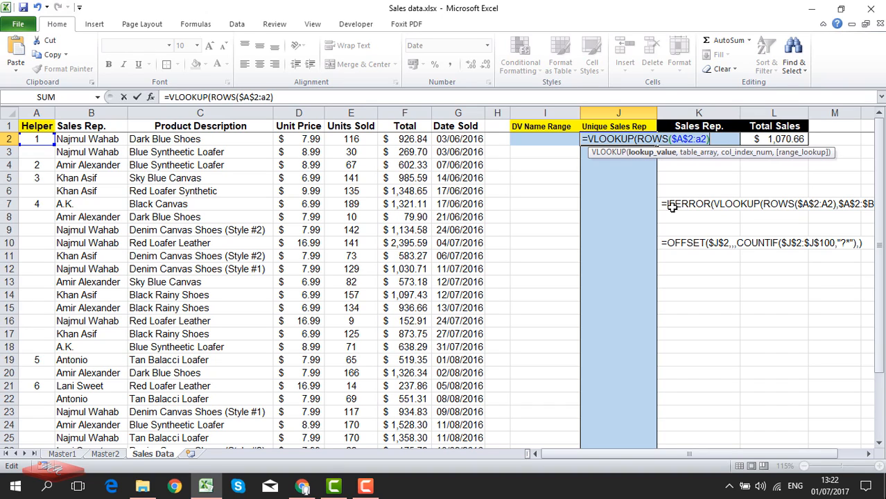
Step: Add A2:B30 as the VLOOKUP table array, with column index 2 and FALSE for an exact match
text(,)
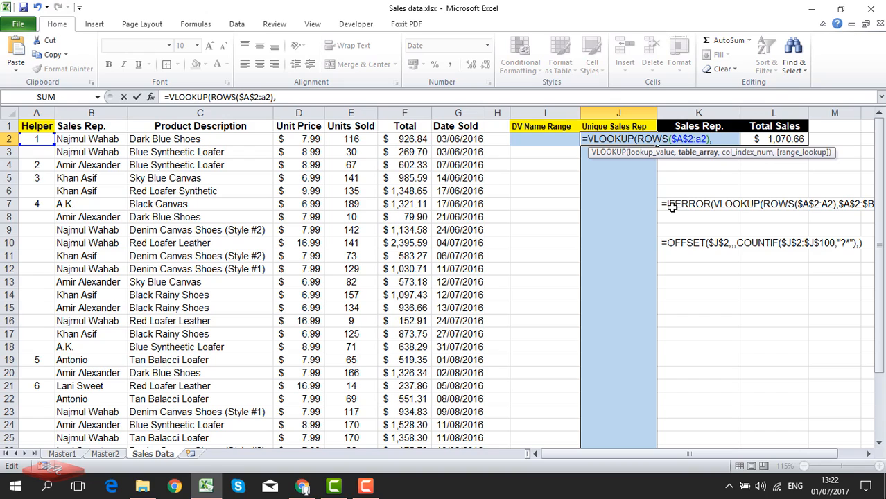
click(43, 140)
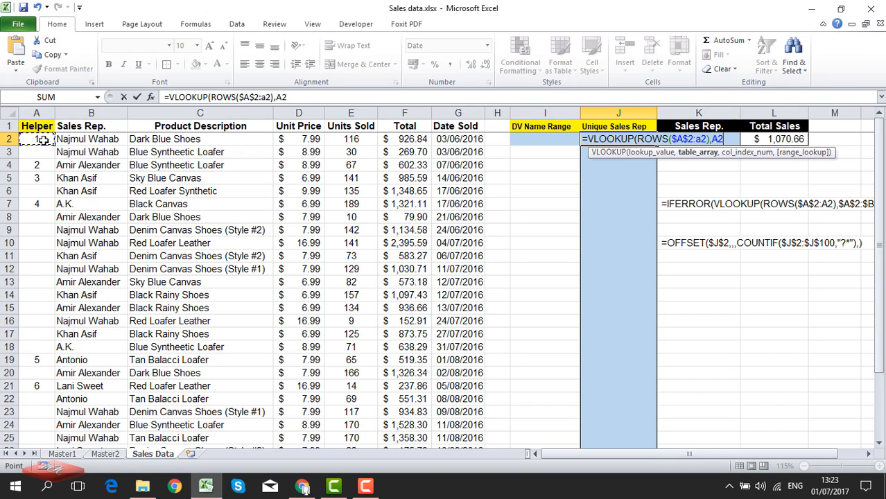
drag(43, 140, 118, 141)
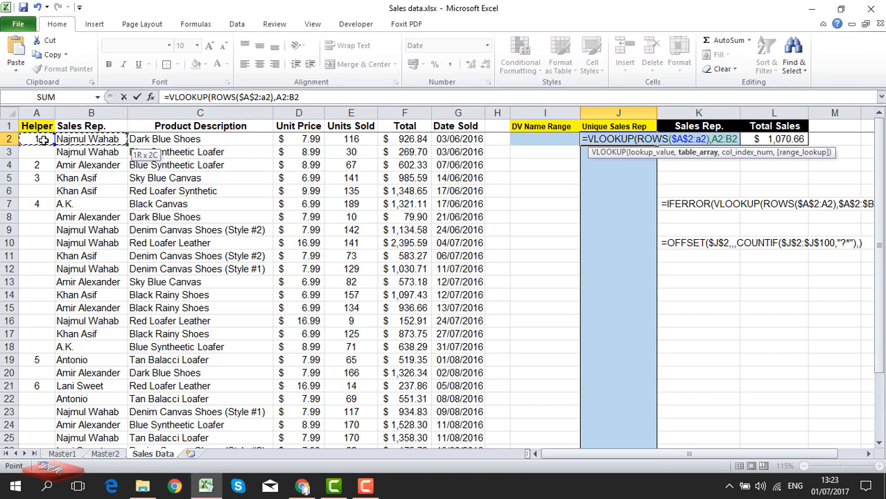
key(ctrl+shift+Down)
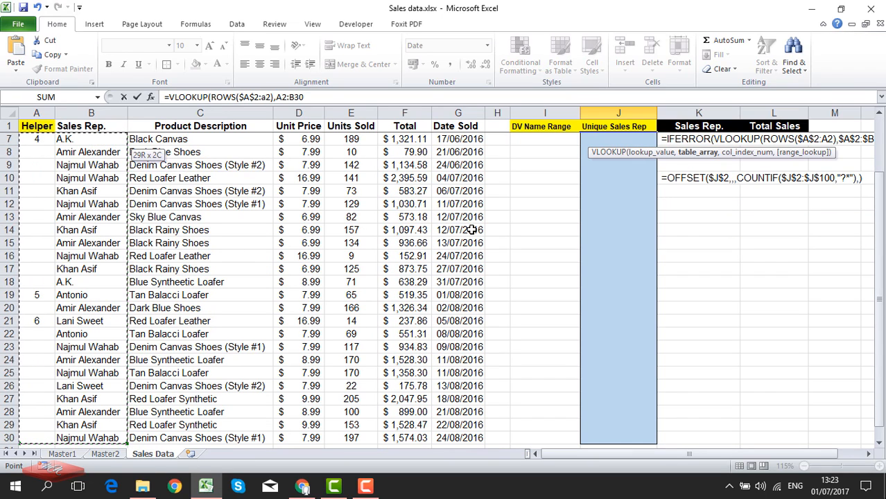
text(,)
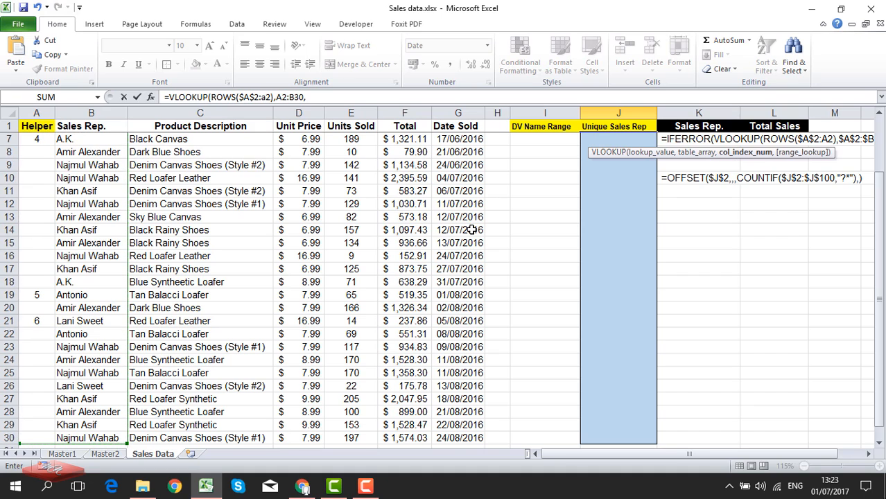
scroll(806, 264, up, 2)
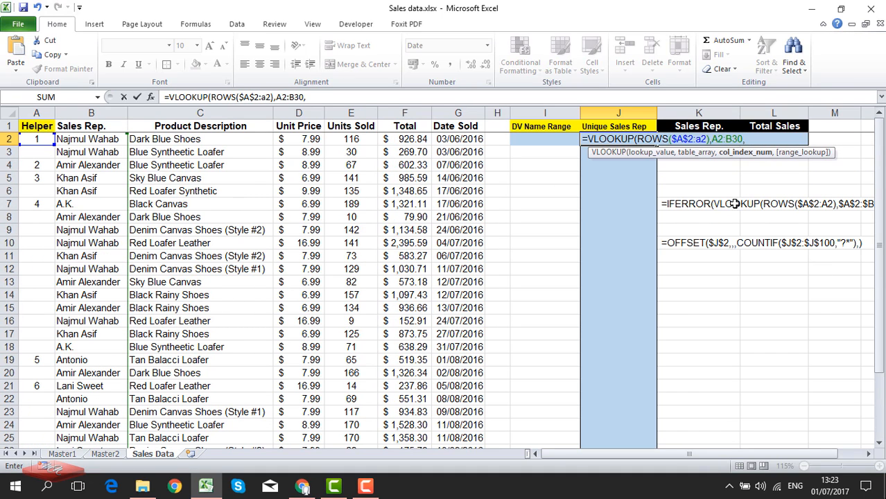
drag(741, 452, 768, 462)
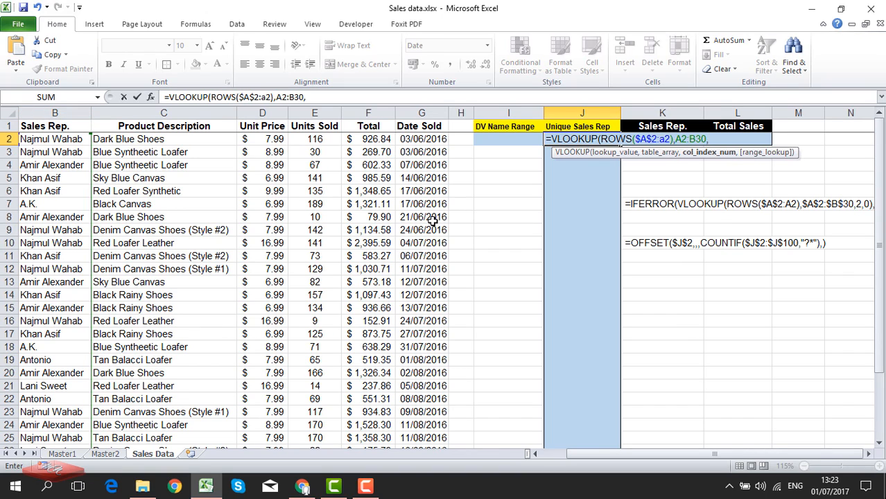
text(2,)
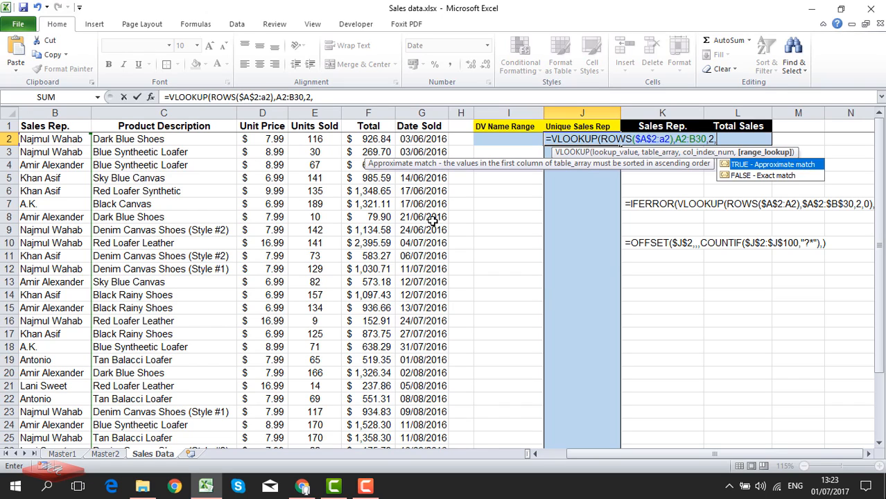
double_click(742, 176)
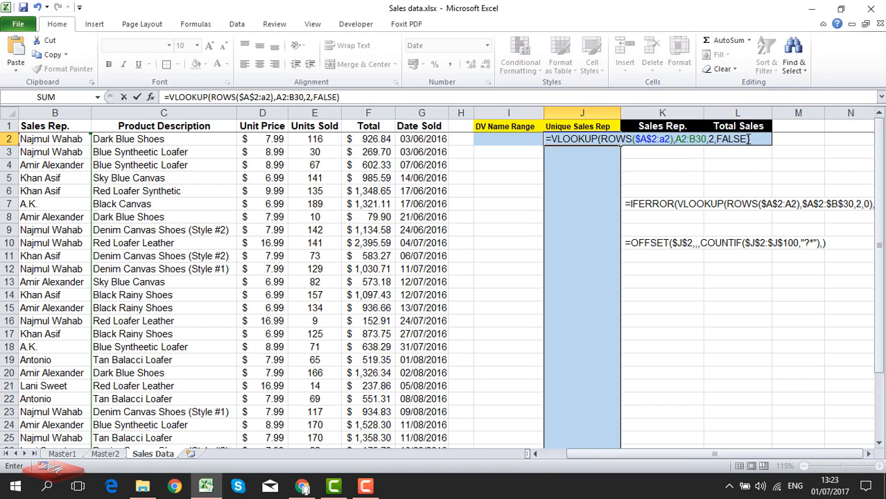
Step: Make the table array absolute as $A$2:$B$30 and commit the J2 formula
click(681, 139)
key(F4)
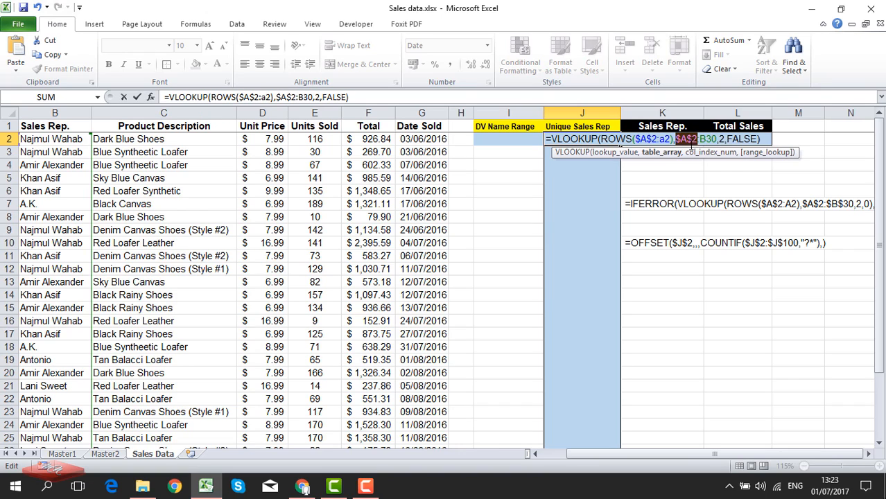
click(711, 139)
key(F4)
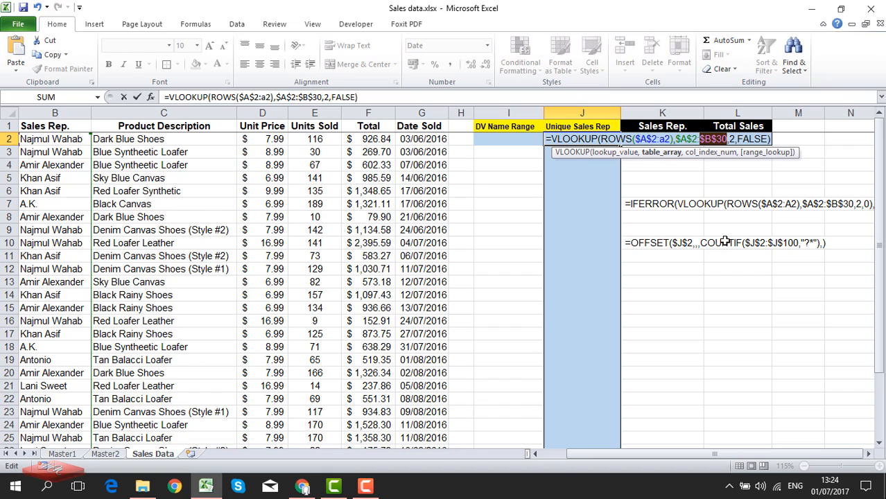
key(Return)
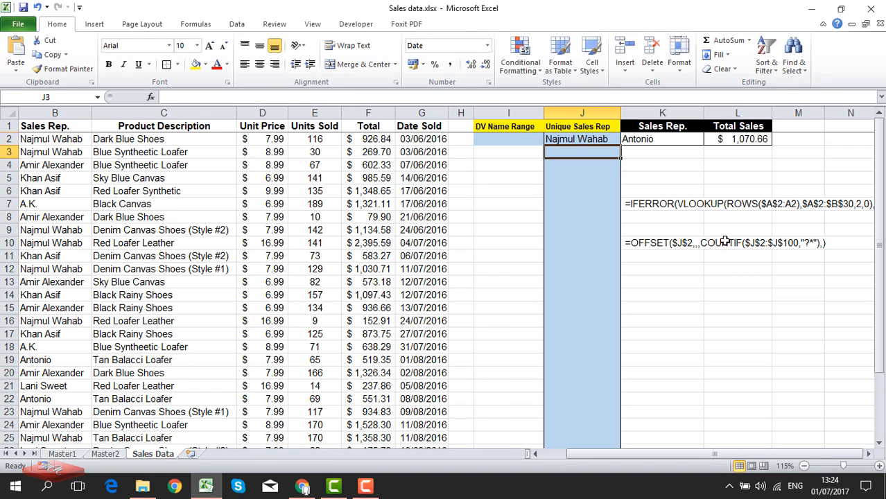
Step: Fill the VLOOKUP formula from J2 down to J30
click(588, 138)
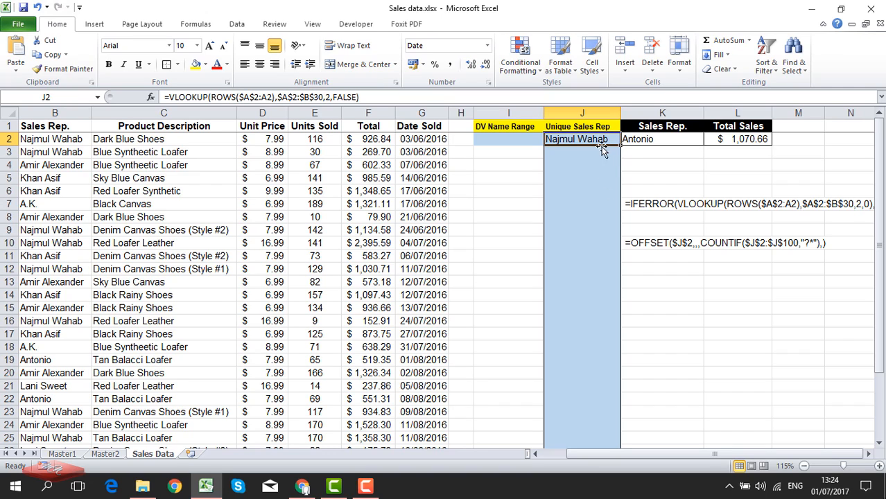
drag(622, 147, 596, 414)
scroll(601, 363, up, 3)
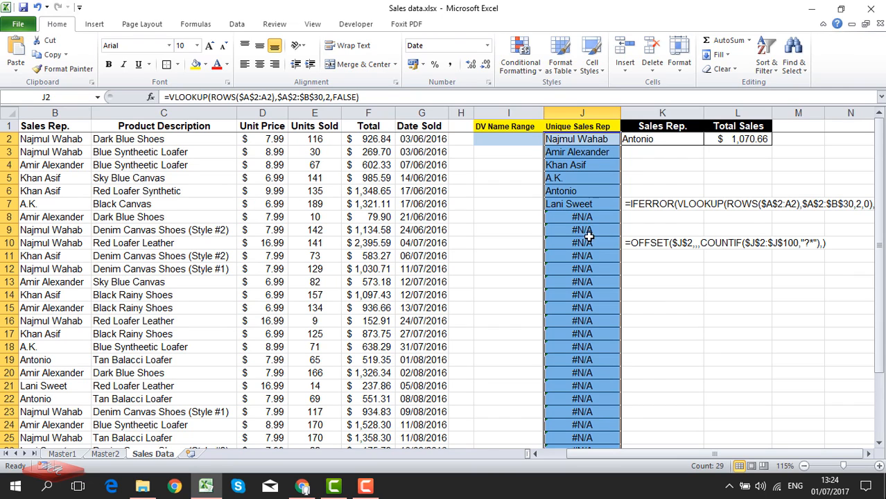
scroll(588, 241, down, 1)
scroll(589, 240, up, 1)
Step: Wrap the J2 VLOOKUP formula in IFERROR with an empty string "" as the error value
click(169, 97)
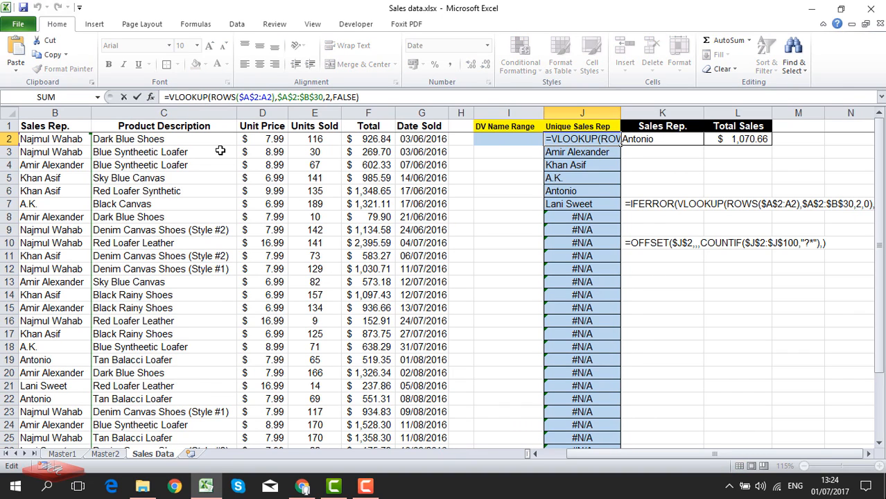
text(iferro)
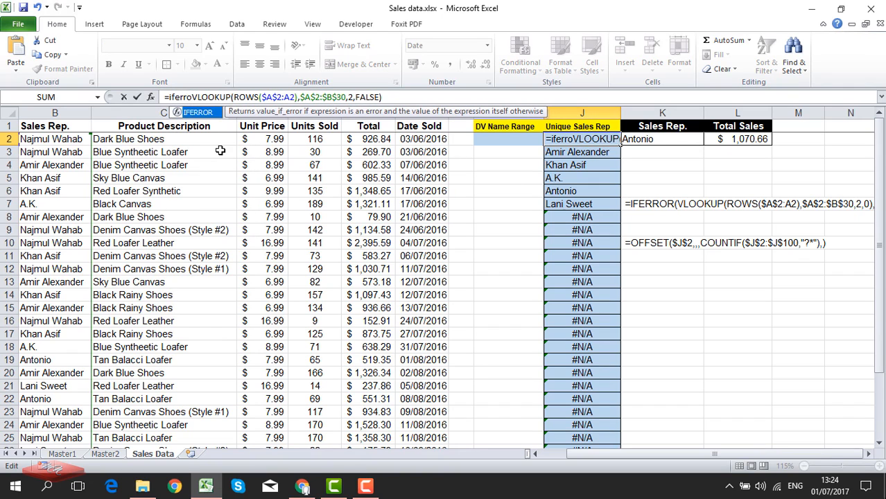
key(Tab)
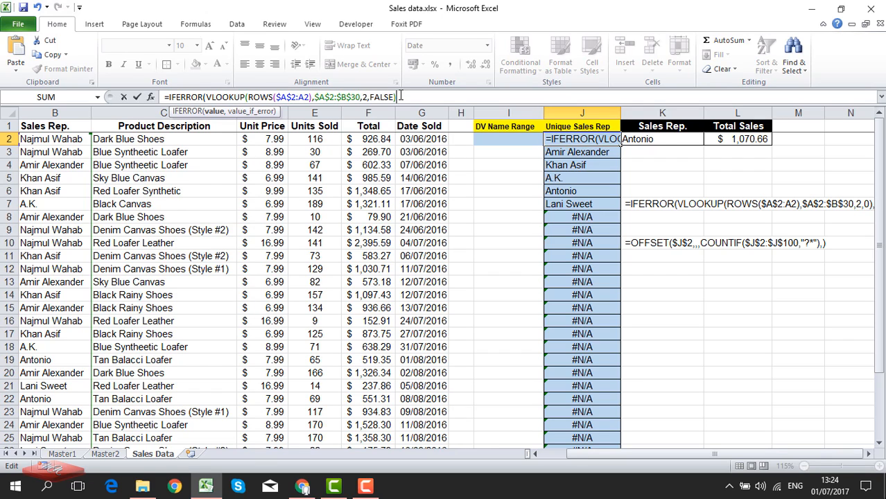
text(,)
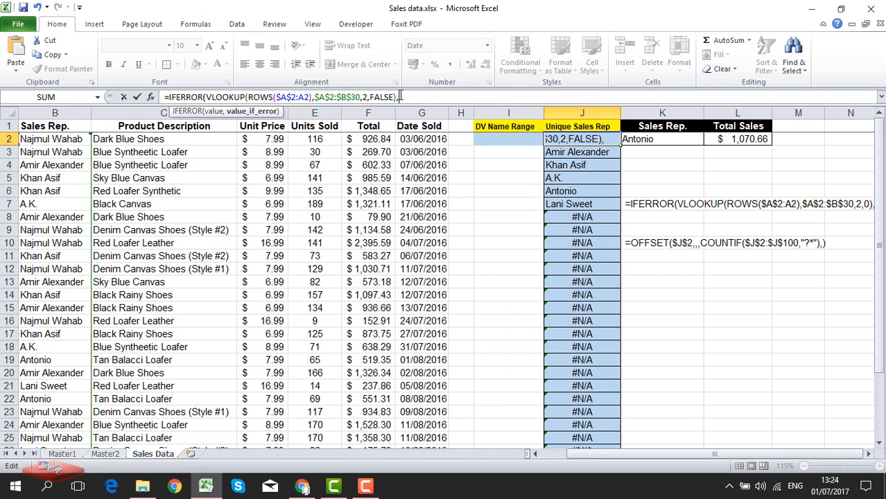
text(""))
key(Return)
Step: Fill the IFERROR version of the formula from J2 down to J30
click(584, 139)
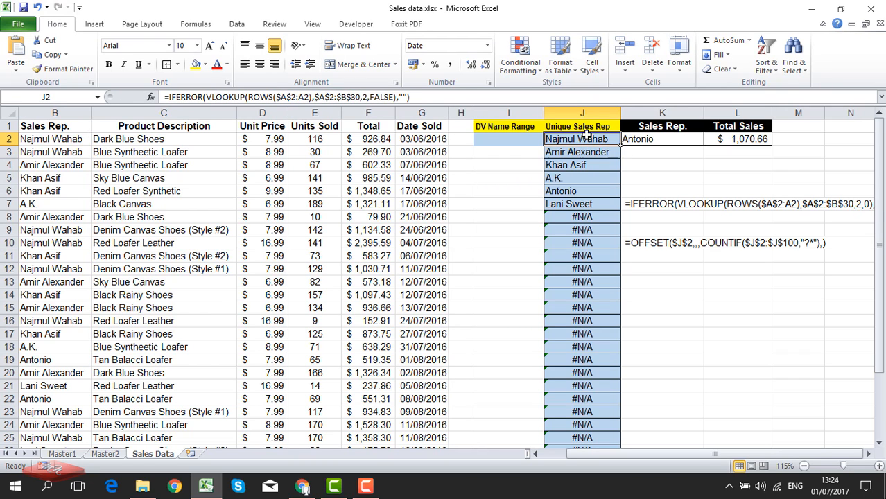
double_click(622, 147)
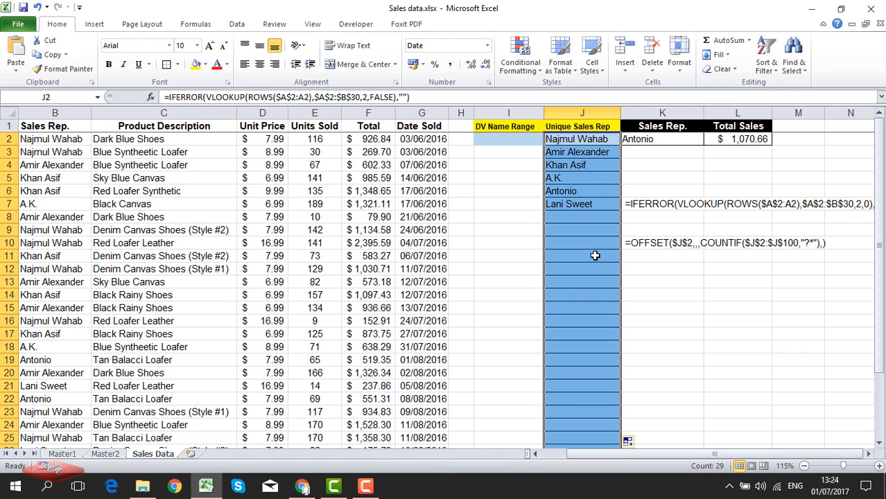
scroll(595, 253, down, 3)
scroll(595, 253, up, 3)
click(567, 222)
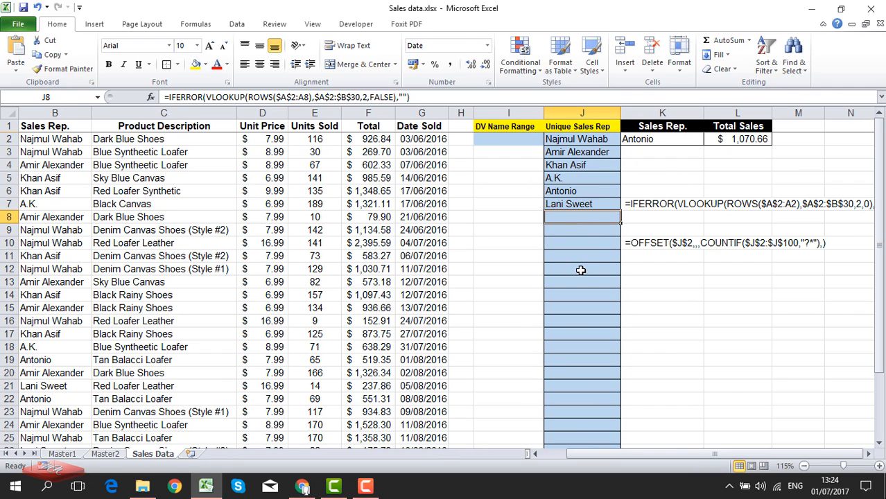
scroll(584, 276, down, 2)
scroll(583, 286, up, 2)
click(72, 220)
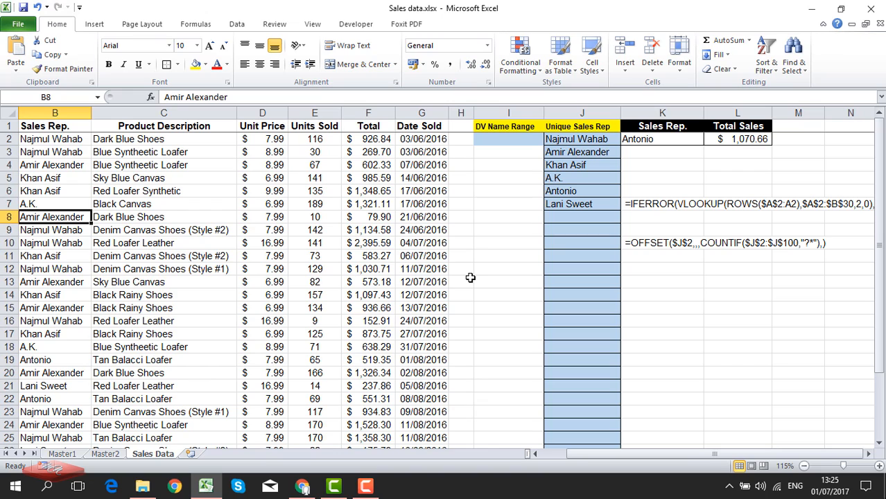
Step: Test the Unique Sales Rep list by replacing the sales rep in B8 with a new name, then undo the entry
text(Nihal)
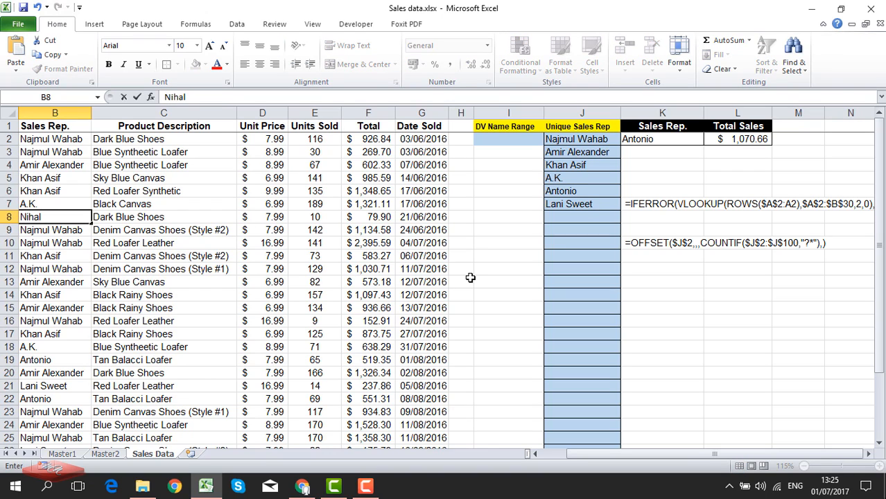
key(Return)
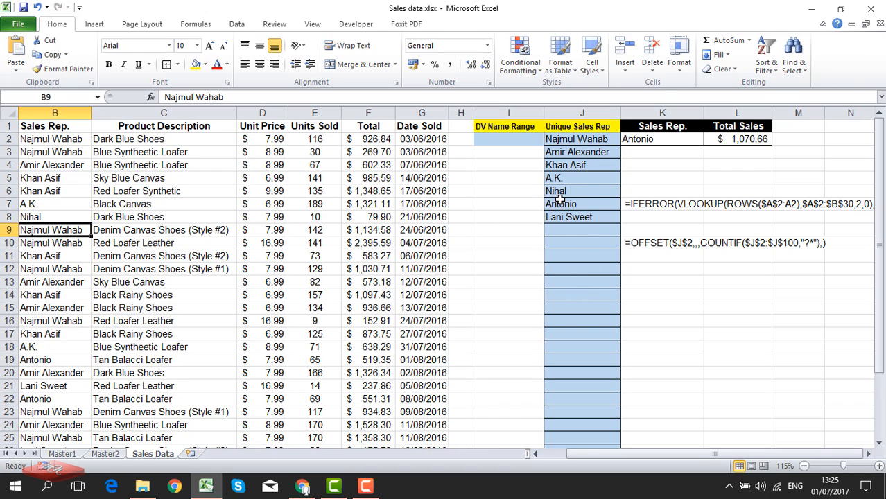
key(ctrl+z)
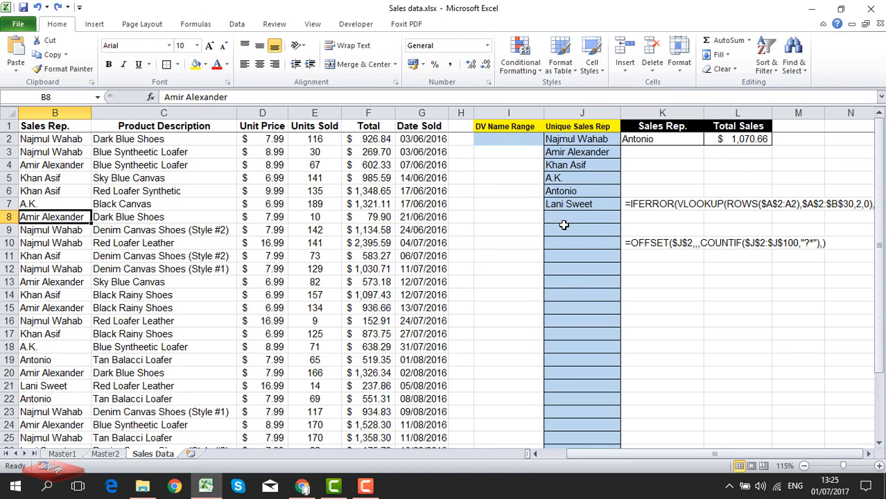
Step: Examine the Unique Sales Rep formula in J2 and the sales rep dropdown list in K2
click(559, 139)
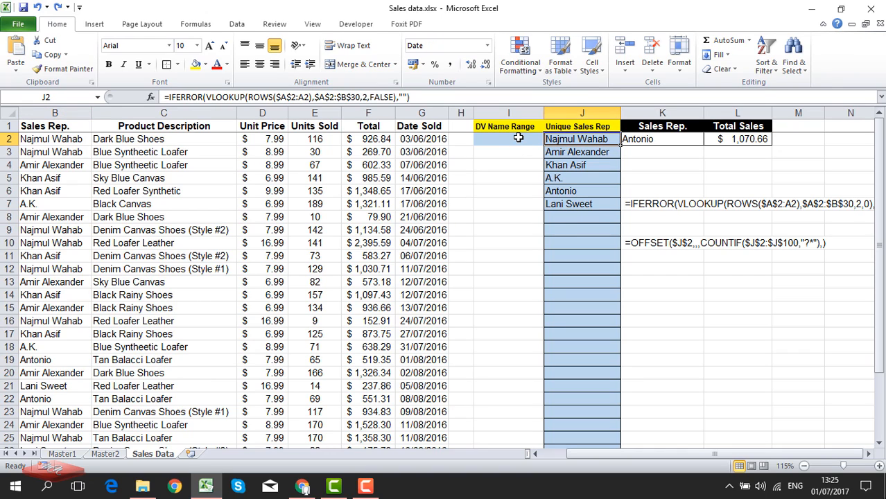
click(518, 138)
click(682, 140)
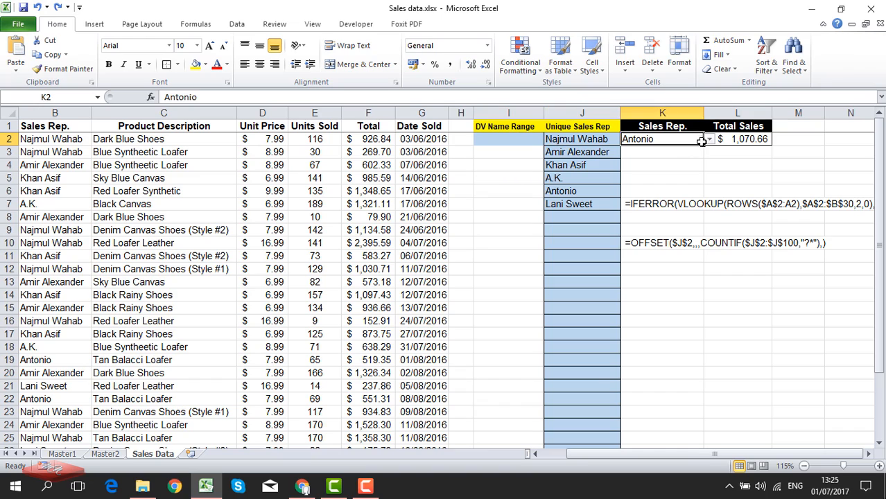
click(710, 140)
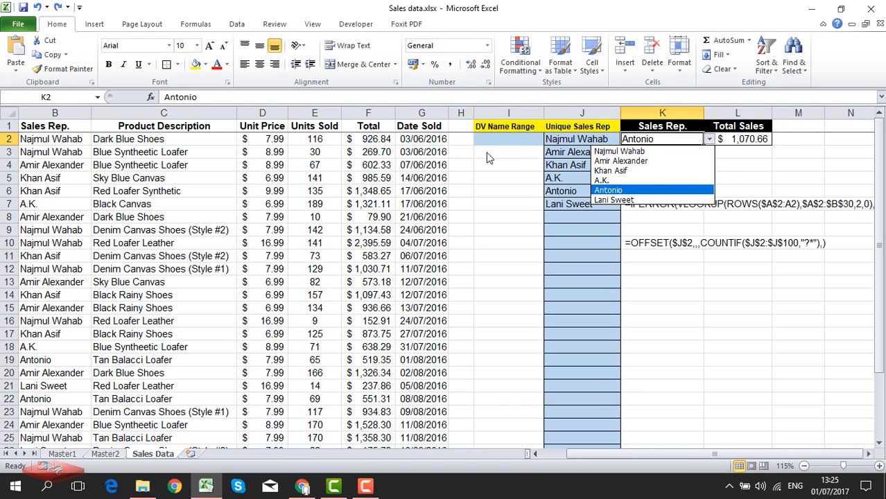
click(505, 141)
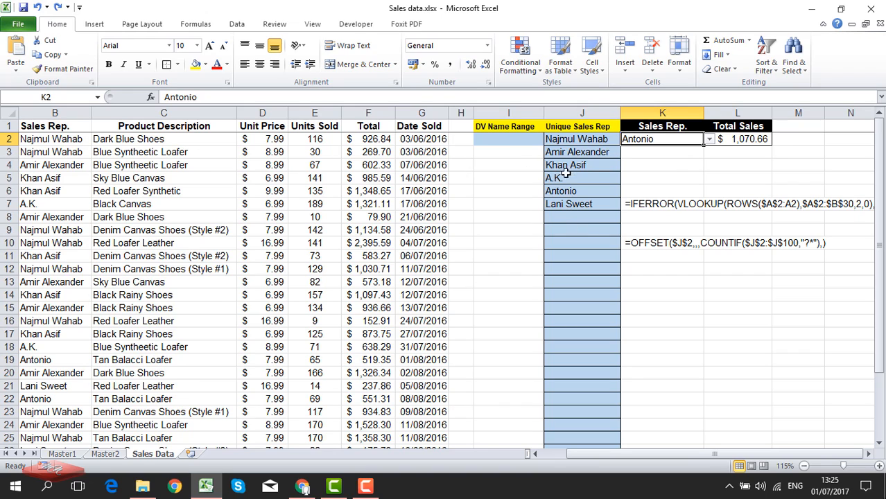
click(710, 140)
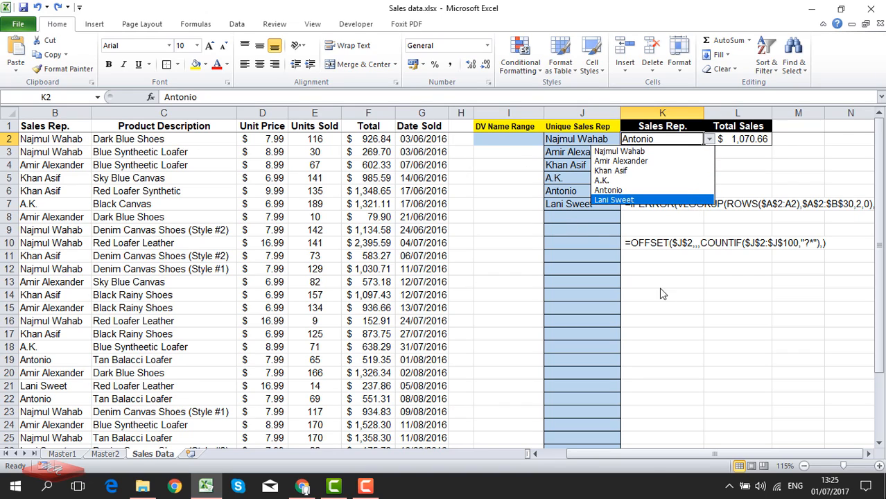
key(Escape)
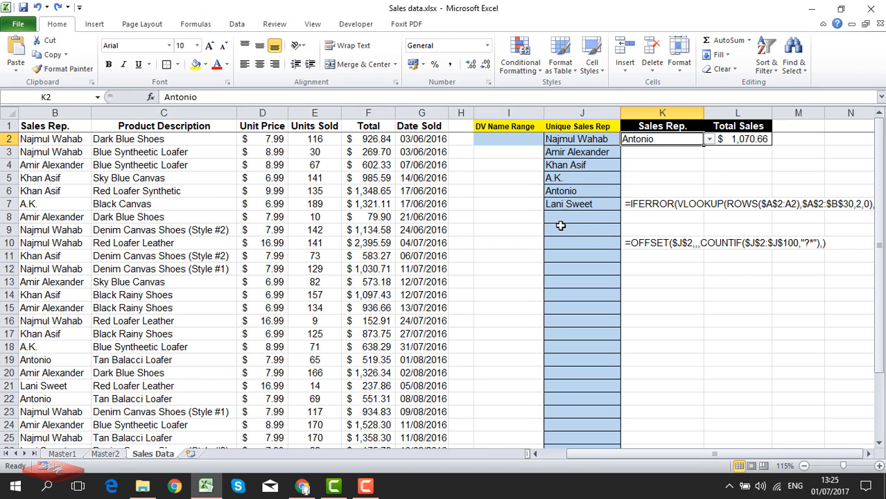
click(708, 139)
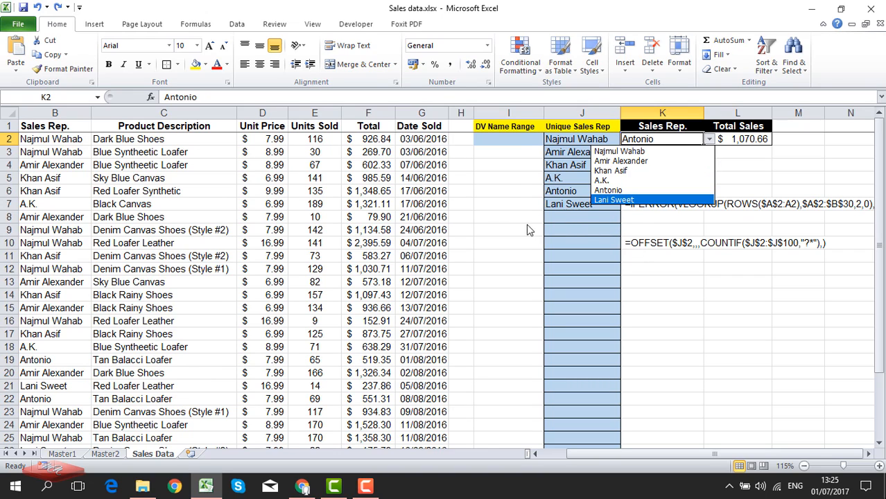
Step: Begin an OFFSET formula in I2 with $J$2 as the reference and the rows and cols arguments left blank
click(514, 140)
click(513, 140)
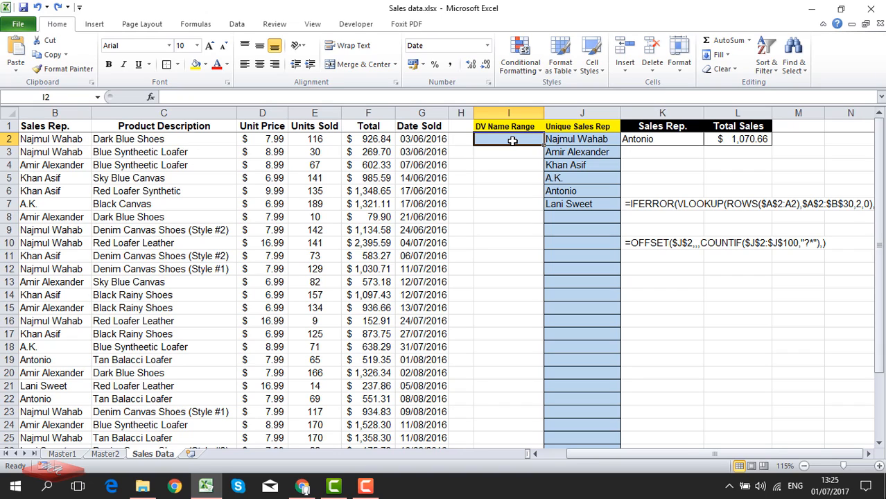
text(=offse)
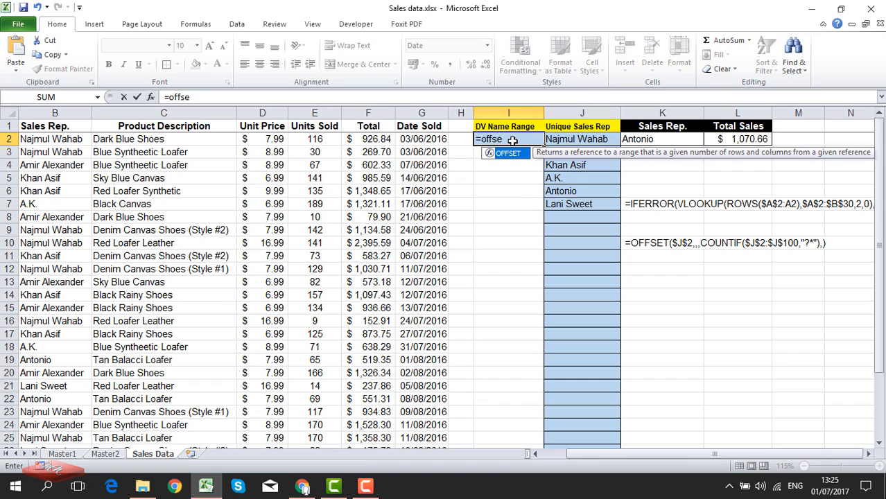
key(Tab)
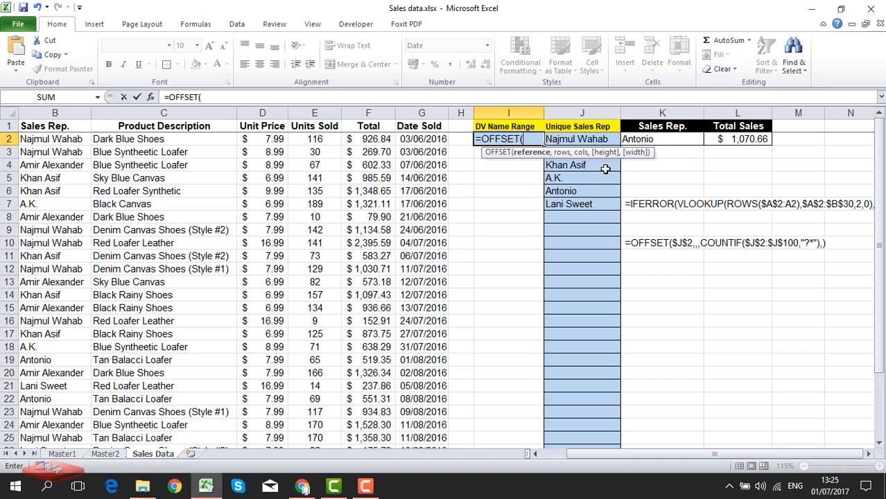
click(580, 139)
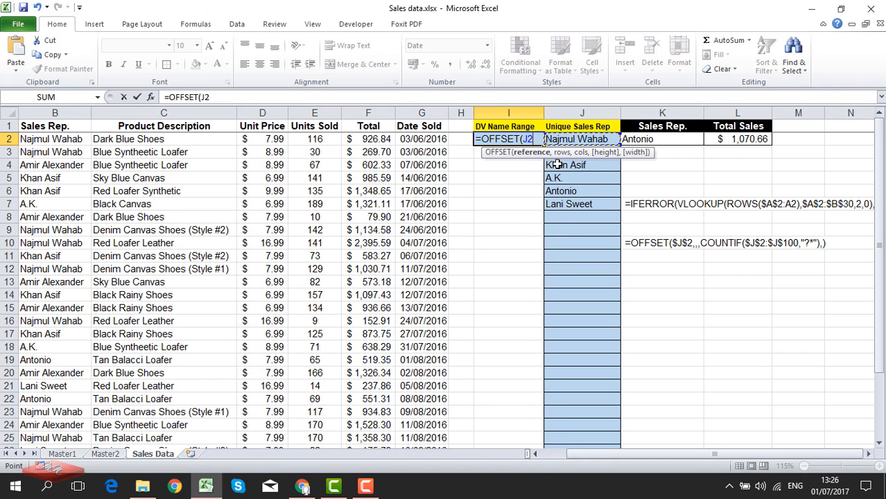
key(F4)
text(,)
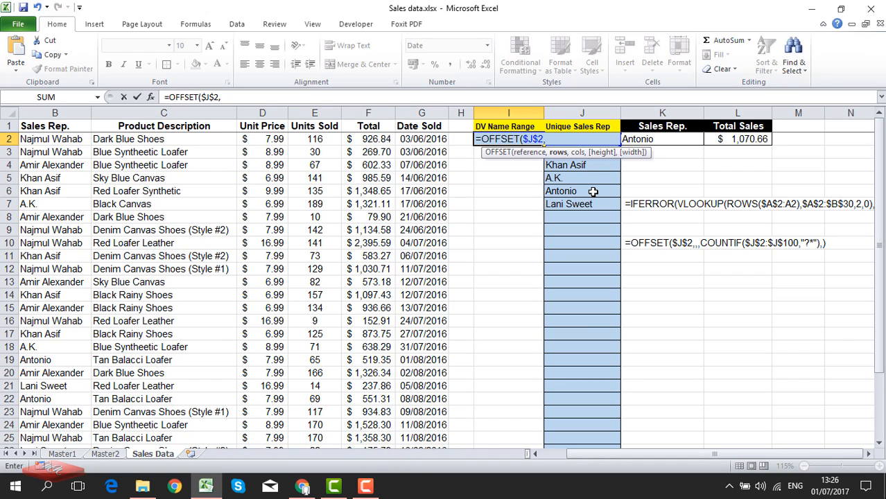
text(,)
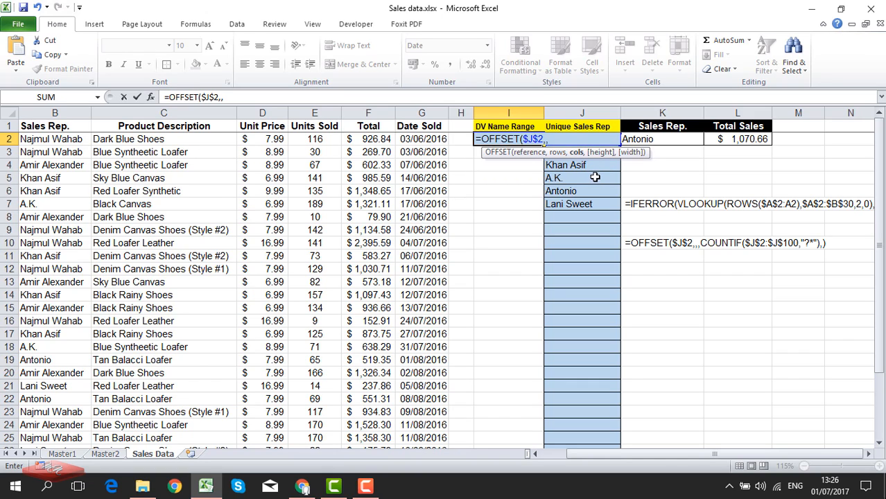
text(,)
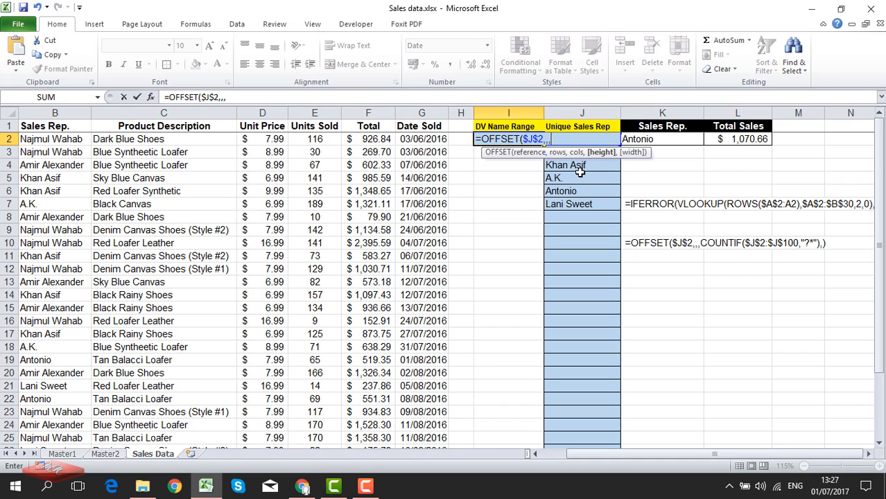
Step: Nest COUNTIF as the OFFSET height argument with the absolute range $J$2:$J$50
text(c)
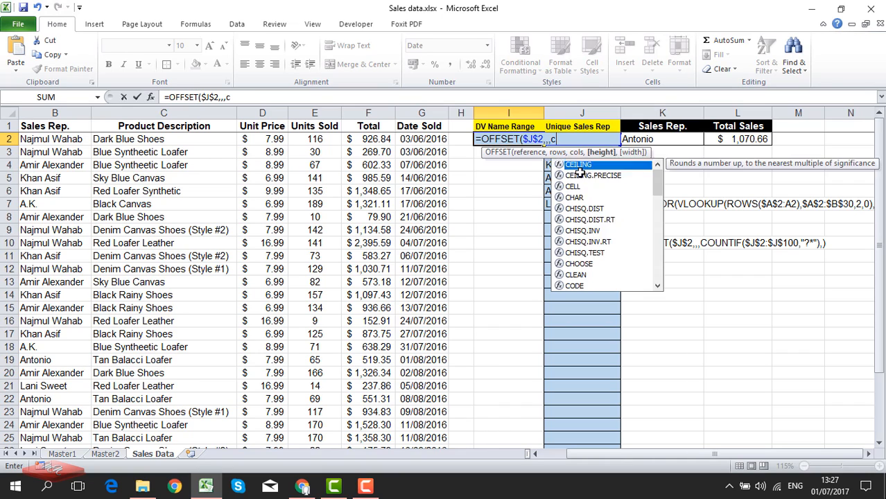
text(ountif)
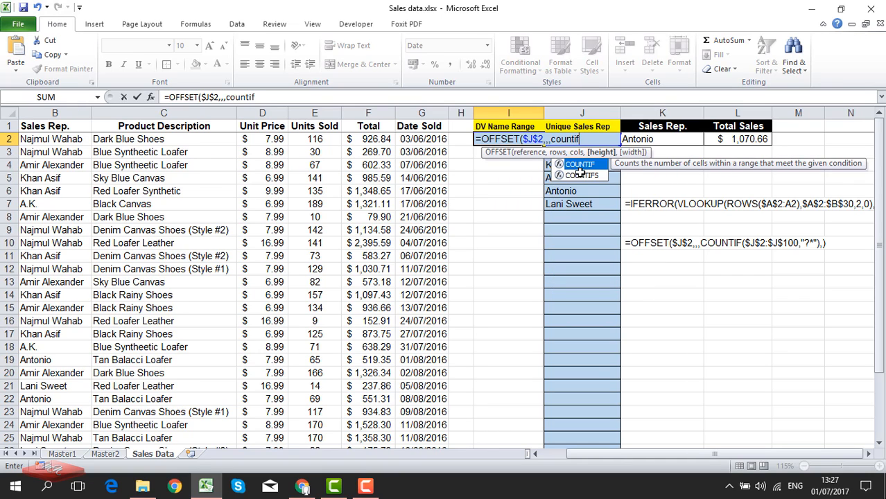
key(Tab)
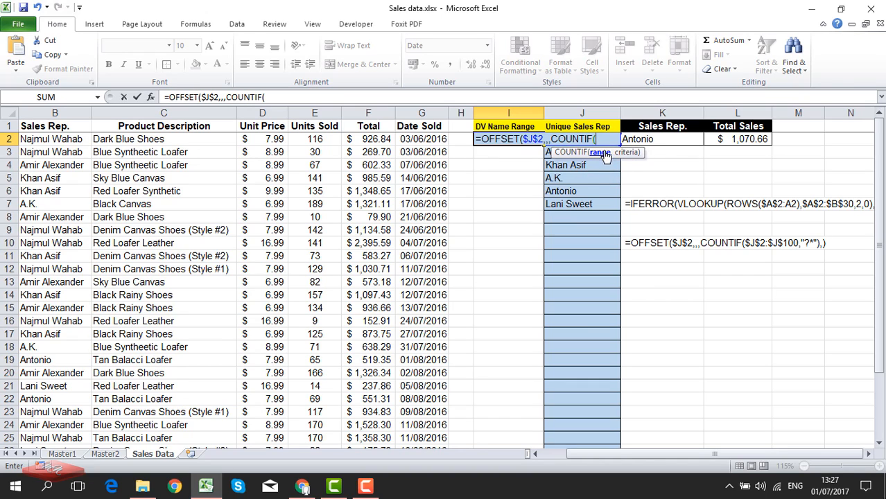
text(j2:j)
text(50)
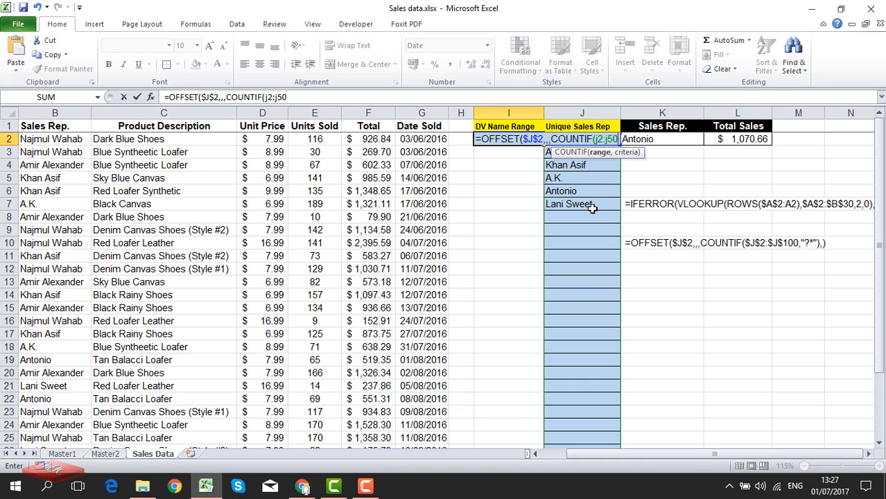
click(599, 139)
key(F4)
click(622, 140)
key(F4)
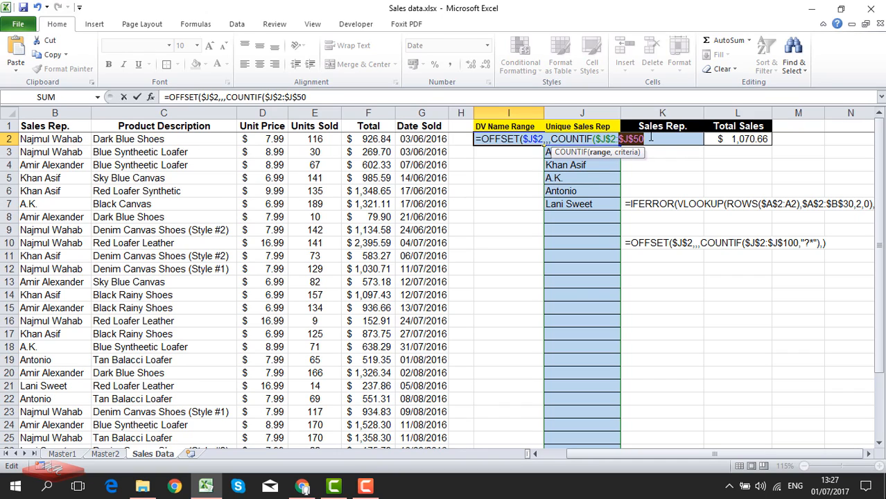
Step: Set the COUNTIF criterion to "?*", leave the OFFSET width argument blank, and commit the I2 formula
click(645, 141)
text(,)
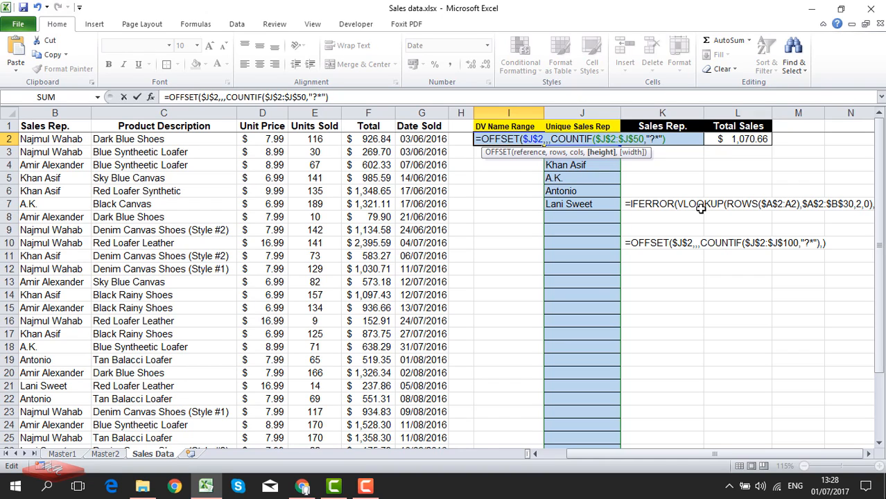
text(,)
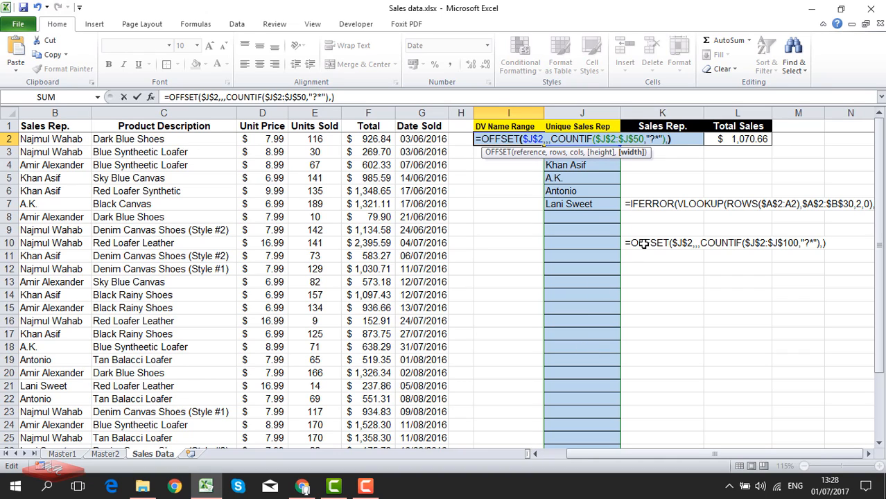
key(Return)
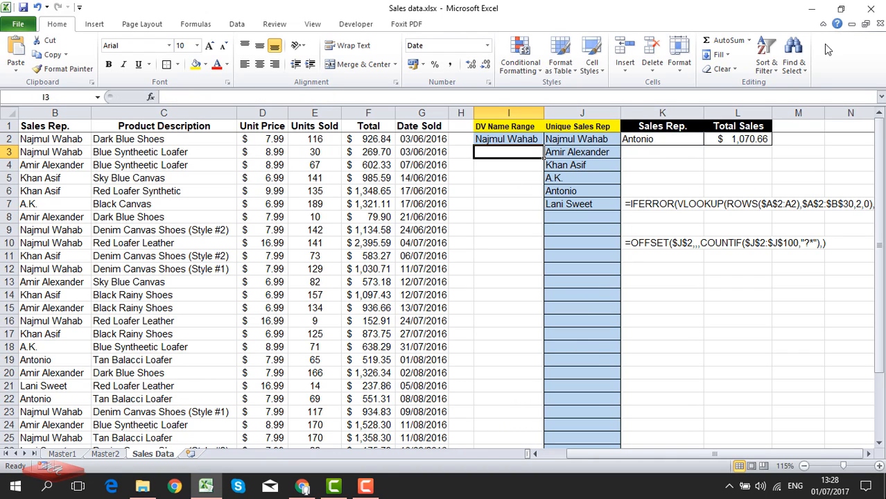
Step: Copy the full OFFSET formula text from I2 and leave the cell unchanged
click(518, 139)
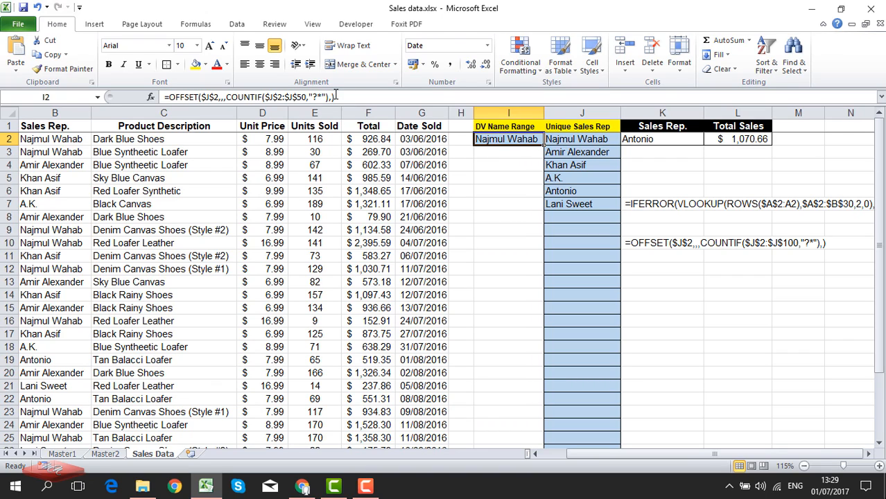
drag(335, 96, 164, 96)
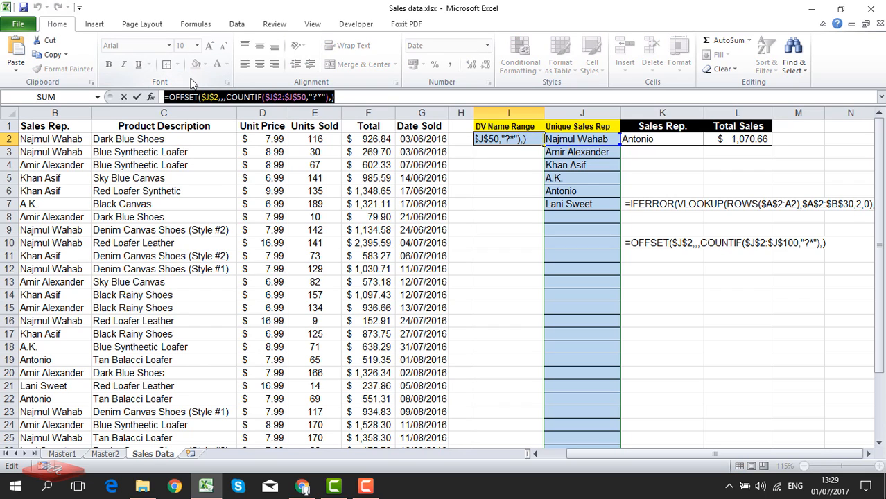
right_click(242, 100)
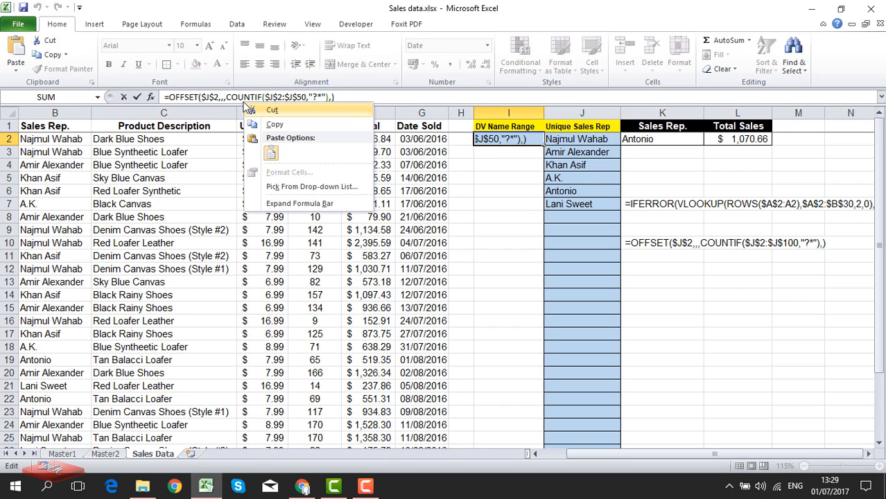
click(275, 125)
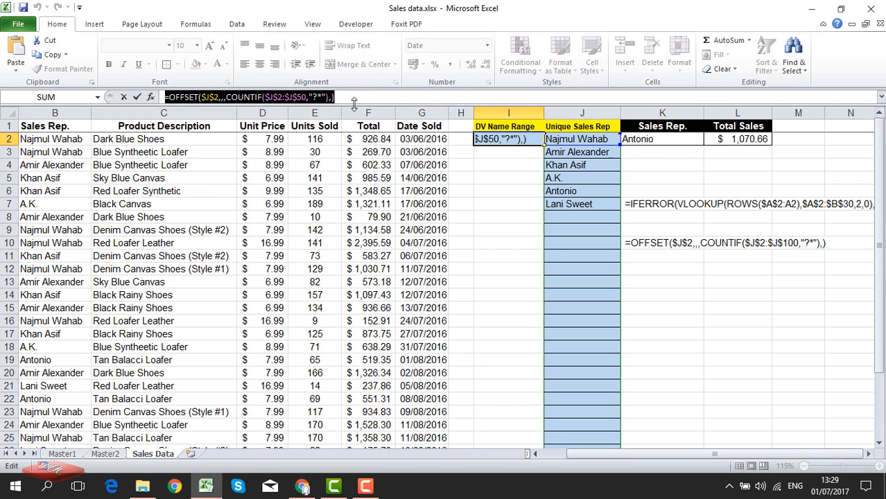
key(Escape)
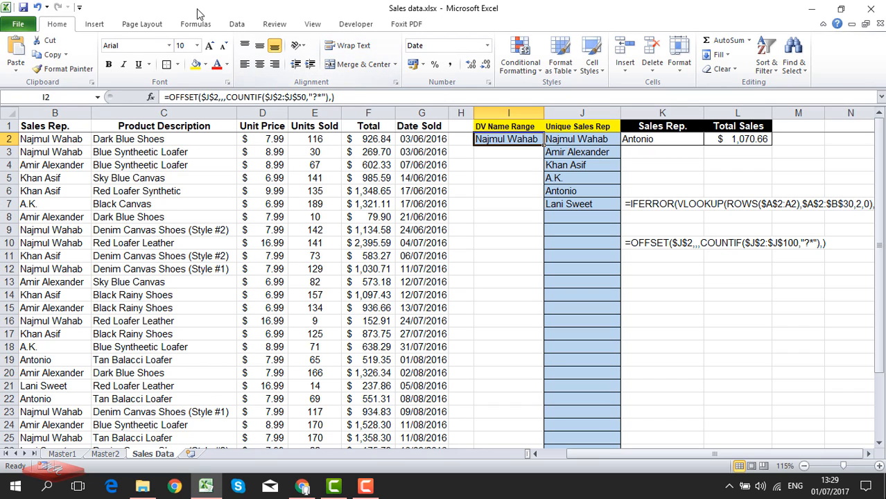
Step: Delete the existing defined name DVDynamic from the workbook
click(195, 24)
click(355, 55)
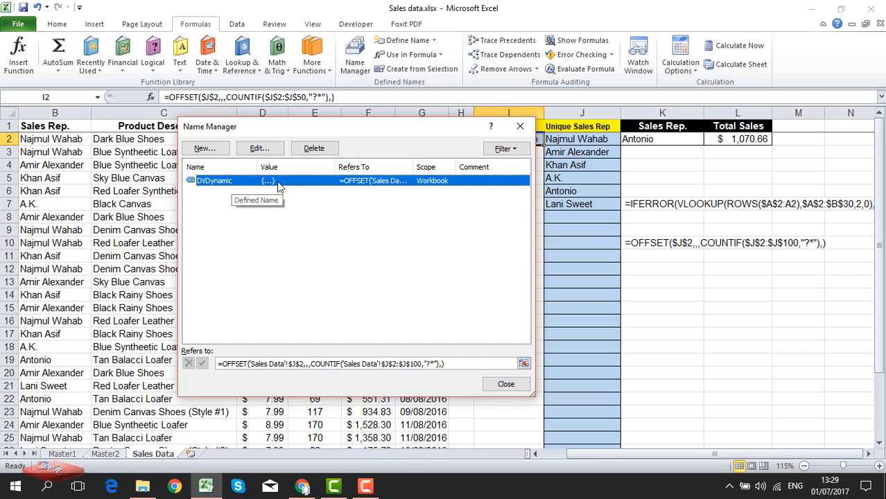
click(313, 148)
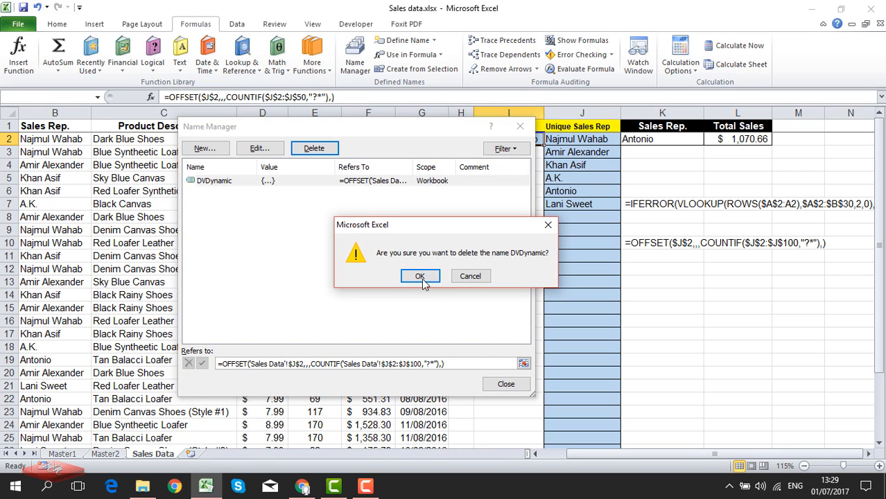
click(420, 276)
Step: Create a workbook-scoped name DVNameRange that refers to the copied formula =OFFSET($J$2,,,COUNTIF($J$2:$J$50,"?*"),)
click(222, 148)
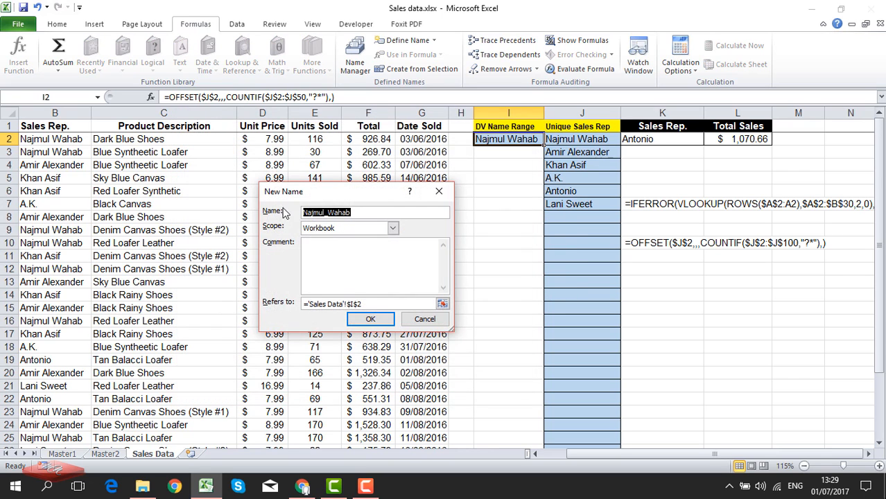
drag(362, 192, 322, 176)
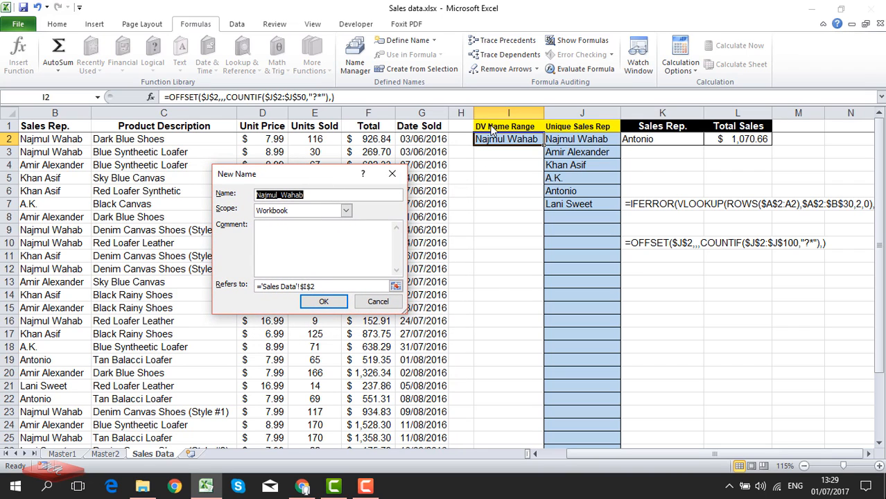
text(DVNameRange)
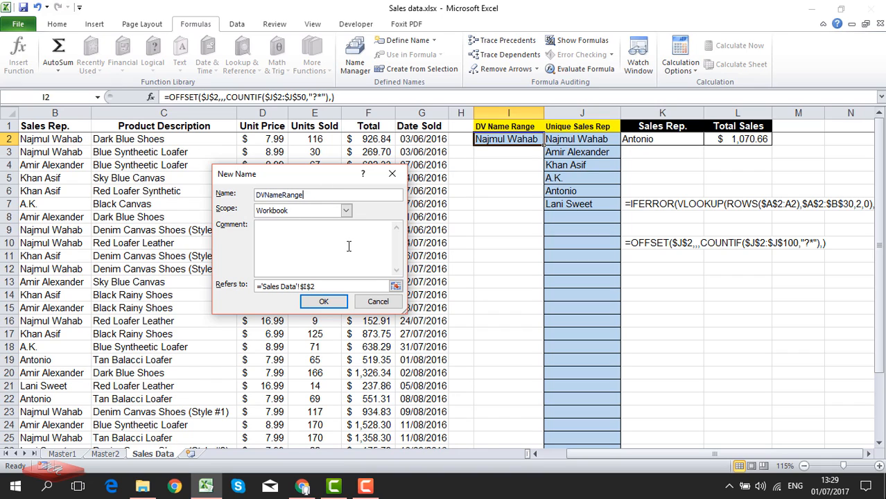
drag(386, 286, 230, 286)
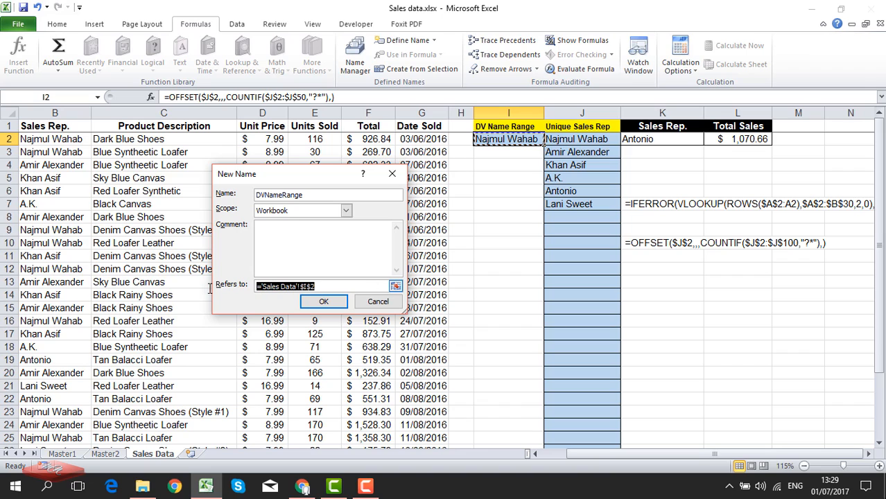
key(ctrl+v)
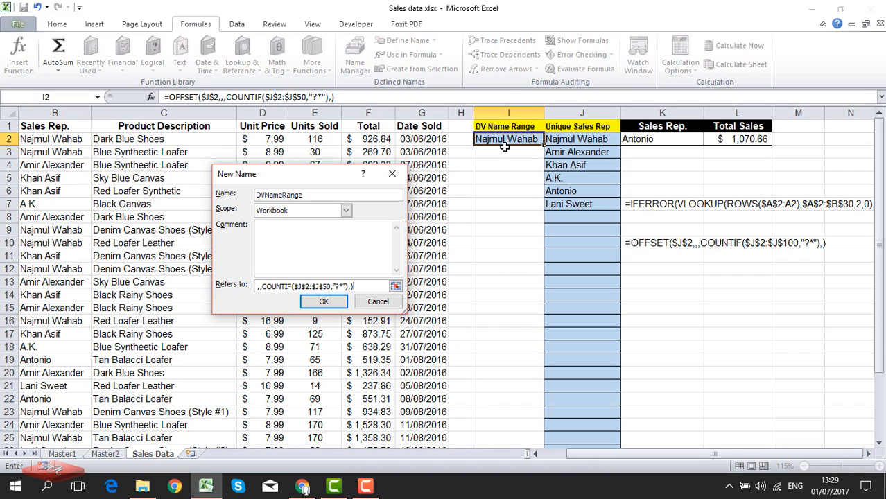
click(333, 306)
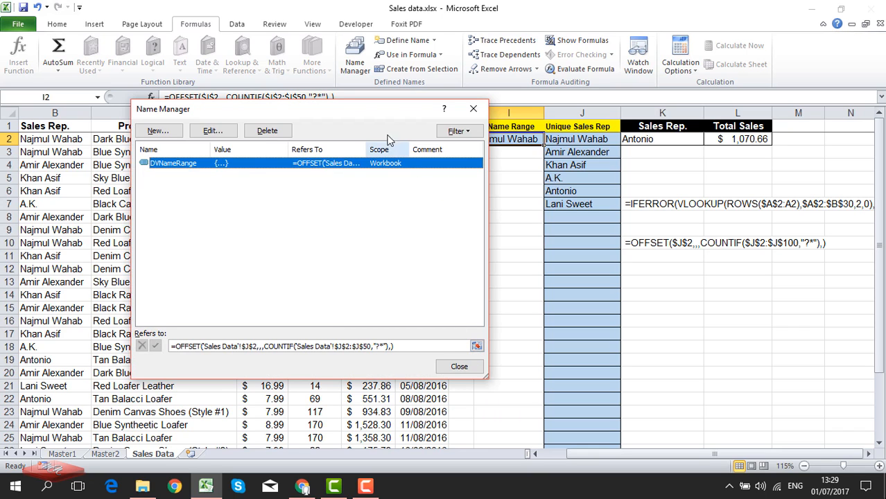
Step: Check which cells in the Unique Sales Rep column DVNameRange refers to, leaving its formula as it is
drag(339, 110, 281, 82)
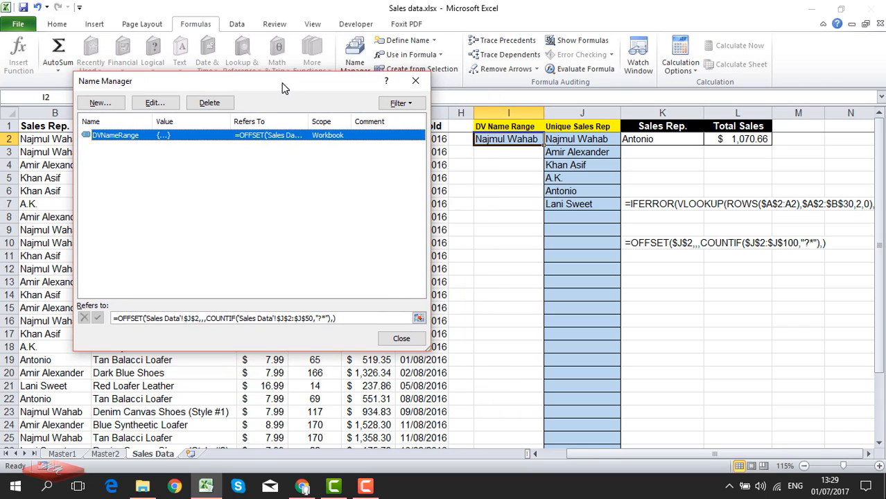
click(419, 319)
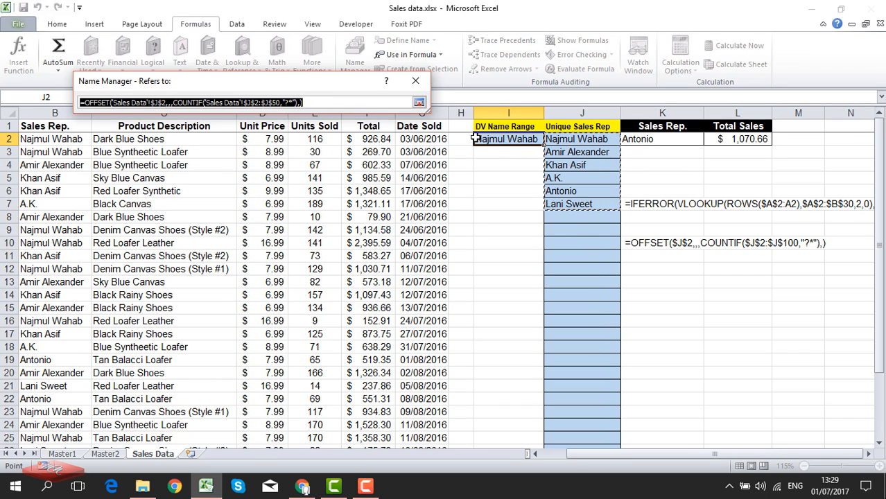
click(419, 102)
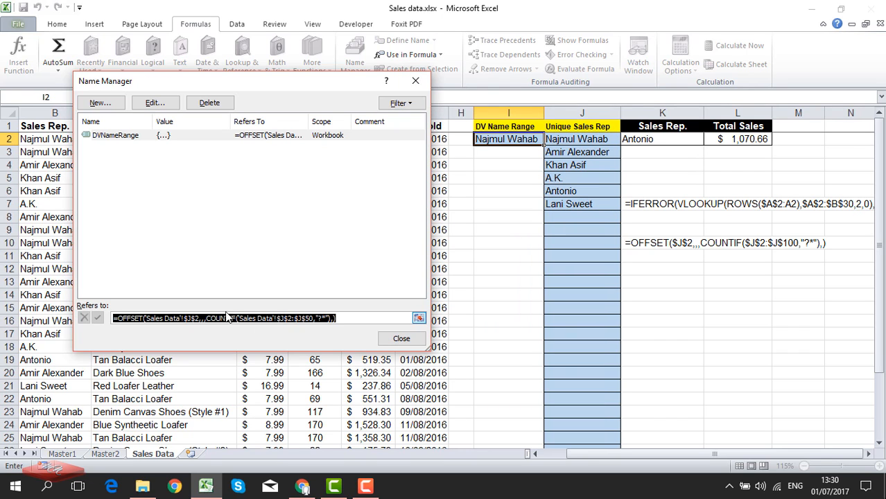
click(401, 339)
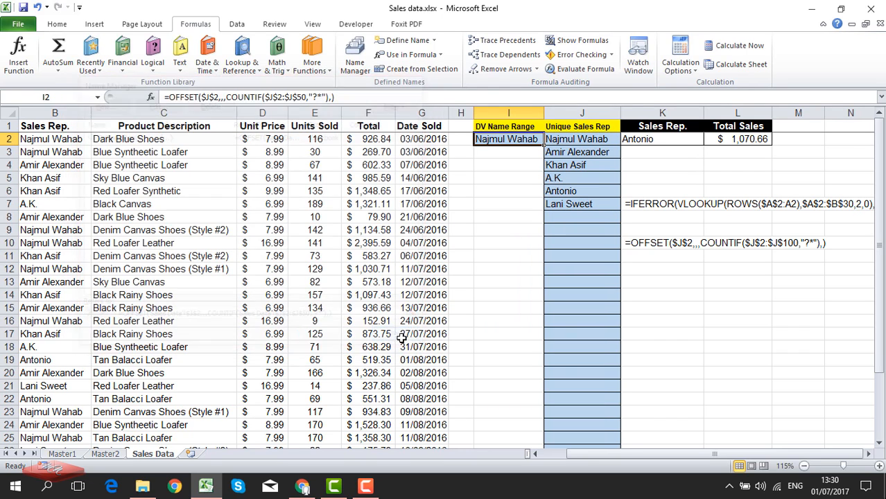
Step: Overwrite the sales rep in B12 with a new test name to try out the unique list
click(51, 230)
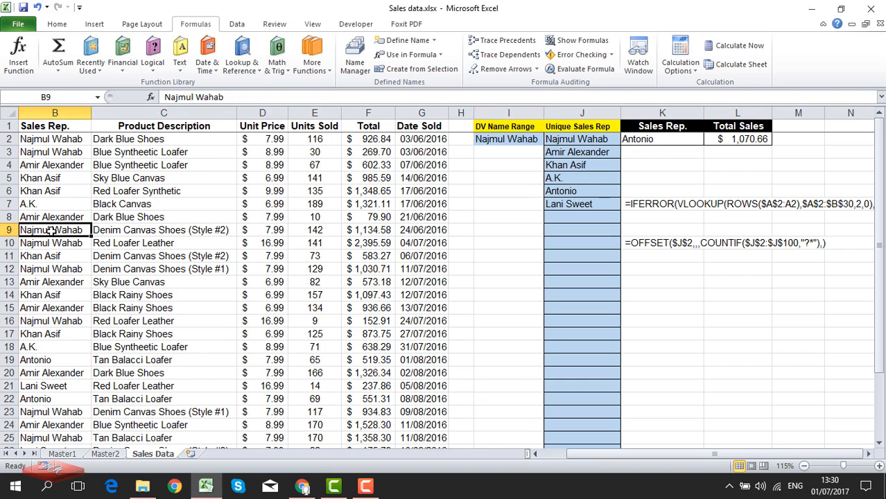
click(571, 206)
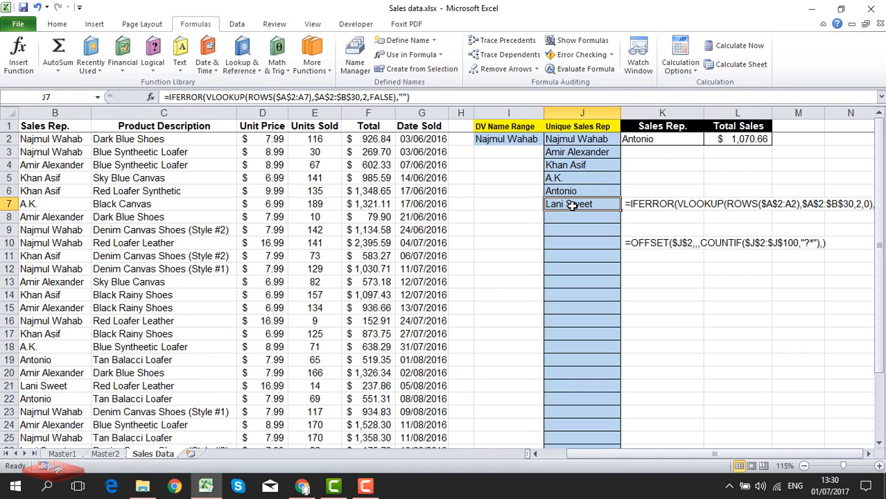
drag(560, 139, 569, 204)
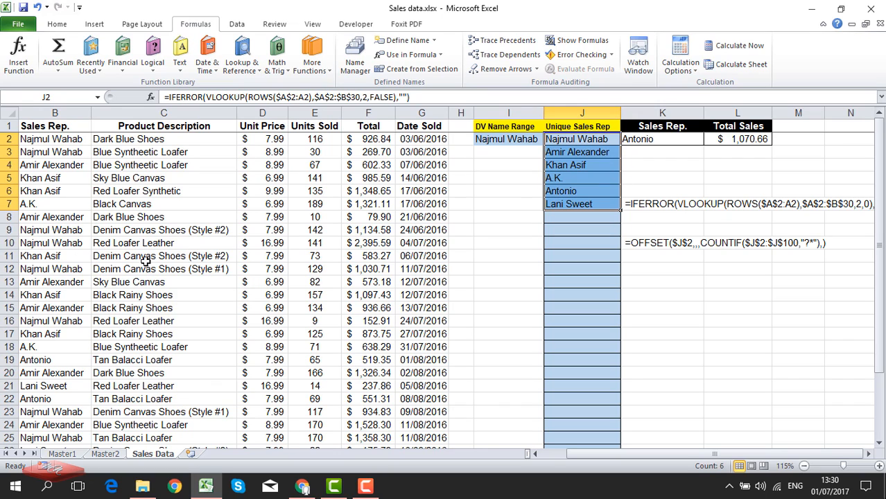
click(55, 269)
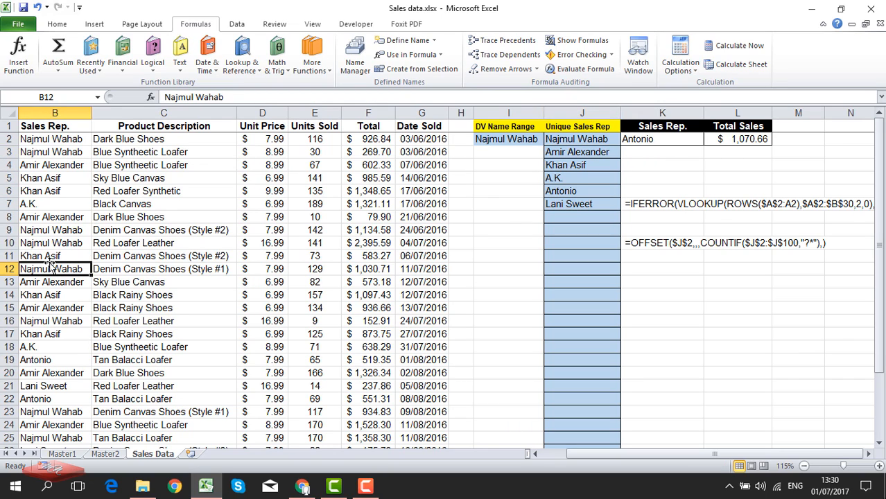
text(Niha)
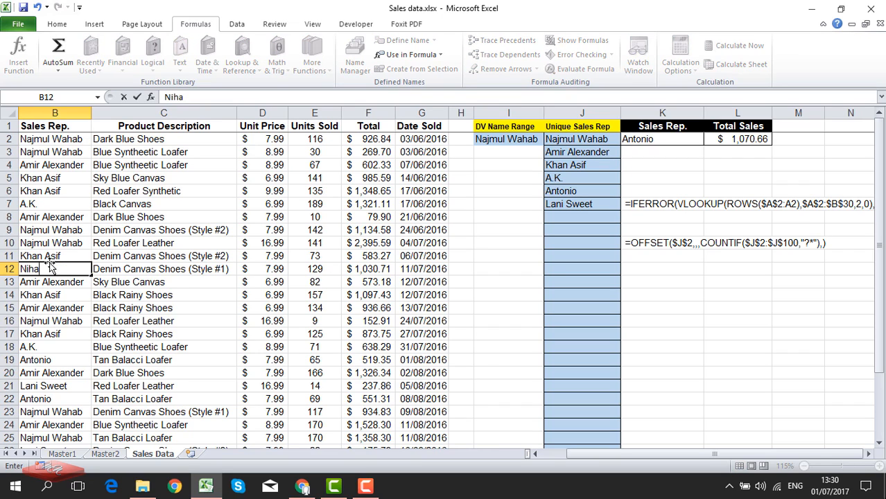
text(l)
key(Return)
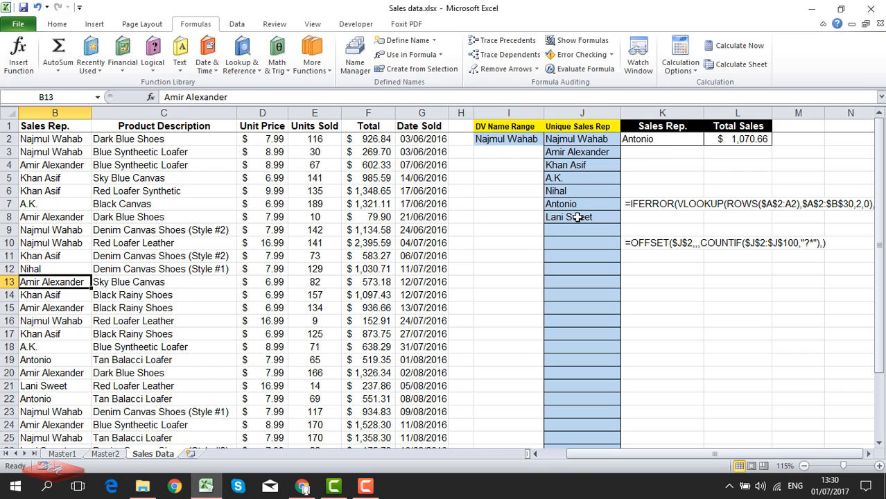
Step: Recheck the range DVNameRange covers with the test entry in place, and undo the sales rep change in B12
click(352, 66)
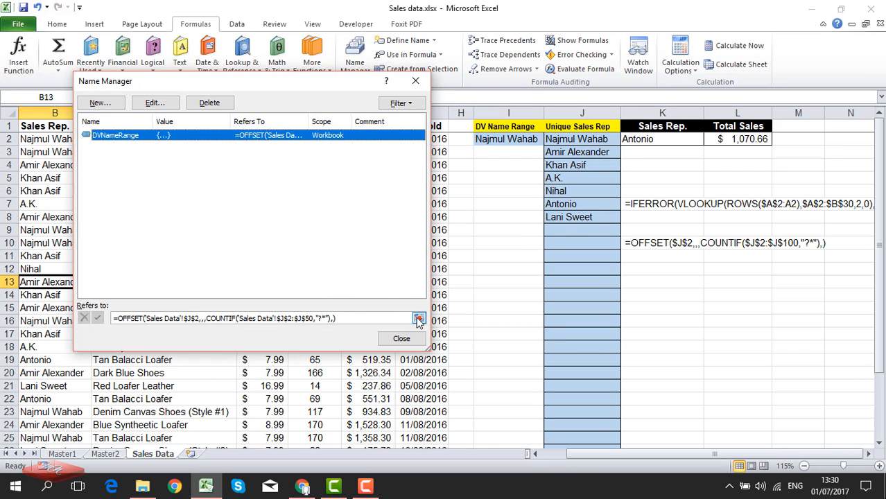
click(419, 319)
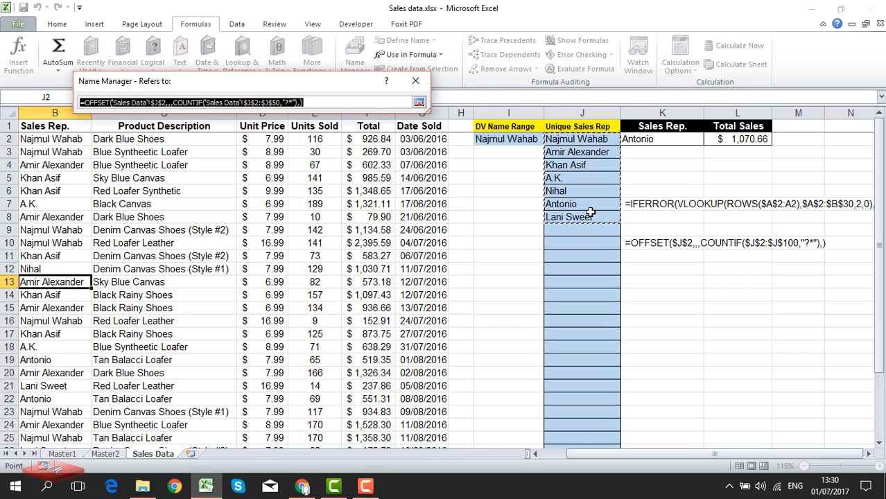
click(419, 104)
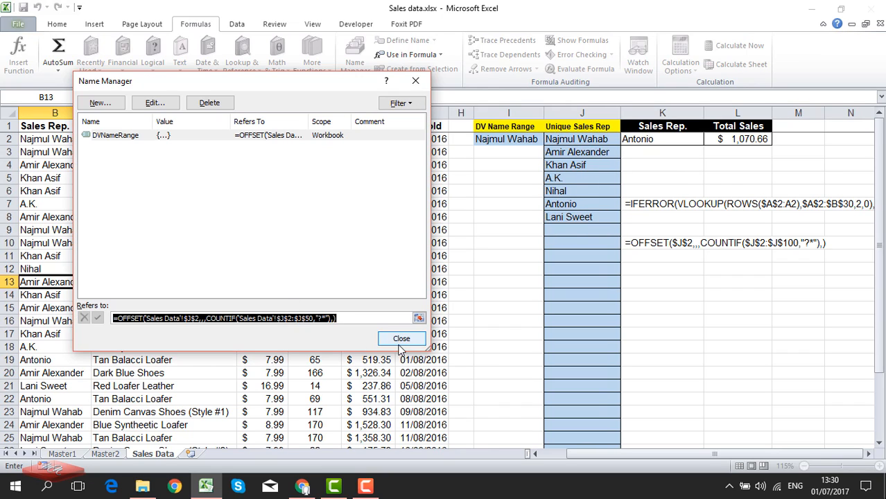
click(401, 339)
click(43, 269)
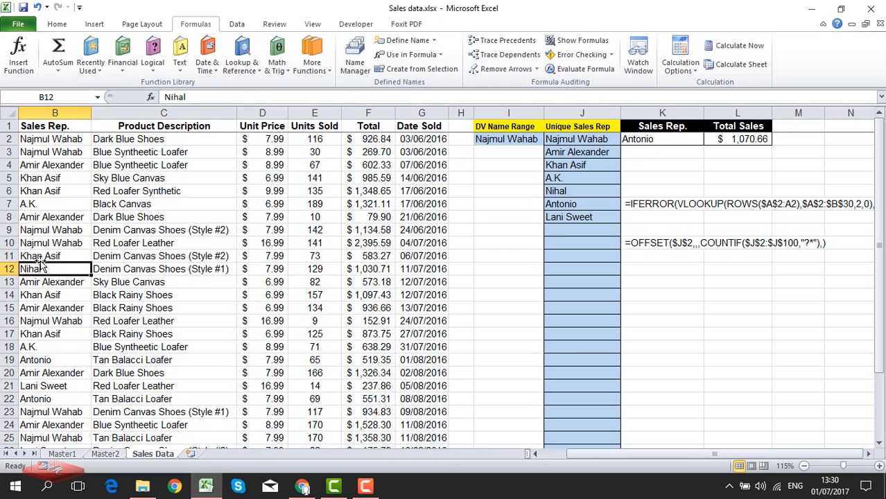
key(ctrl+z)
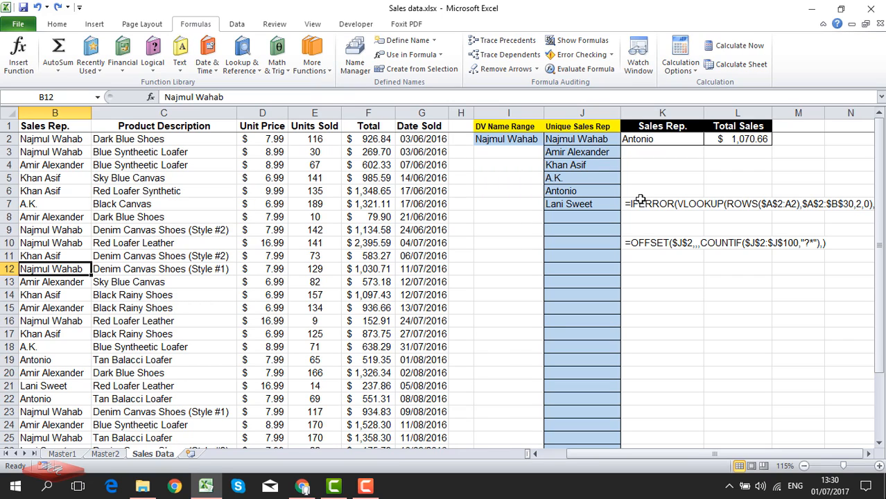
Step: Delete the IFERROR and OFFSET formula notes from cells K7 and K10
click(695, 142)
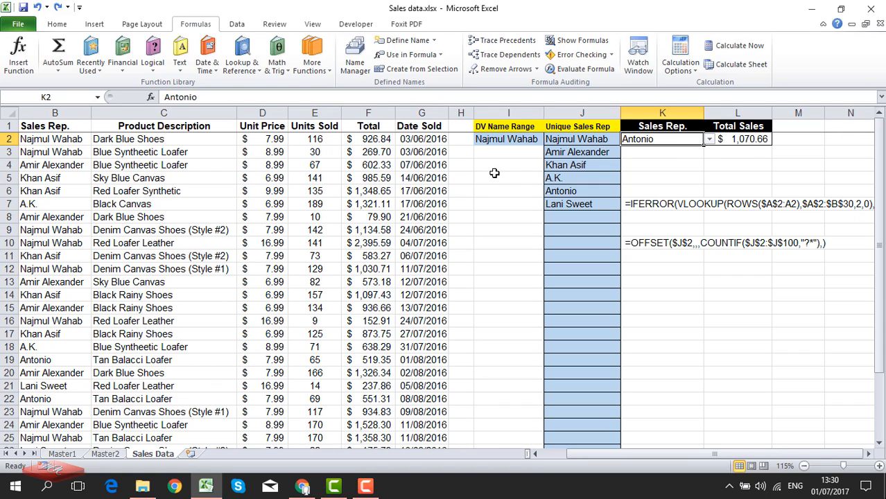
click(638, 204)
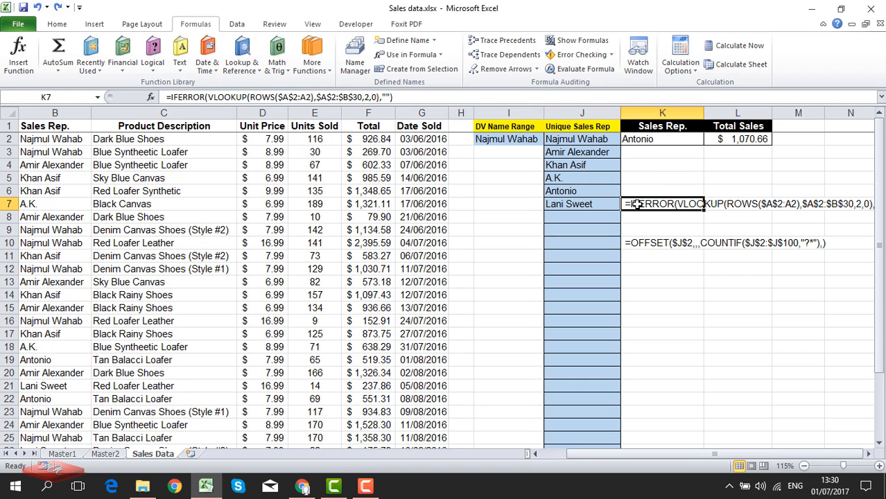
key(Delete)
click(639, 248)
key(Delete)
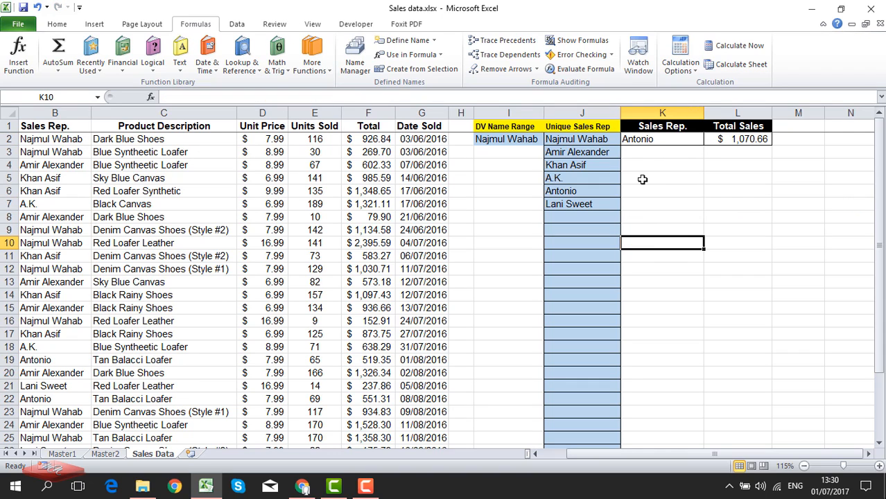
Step: Delete the old dropdown and total cells K2:L2 with the Shift cells up option
click(655, 144)
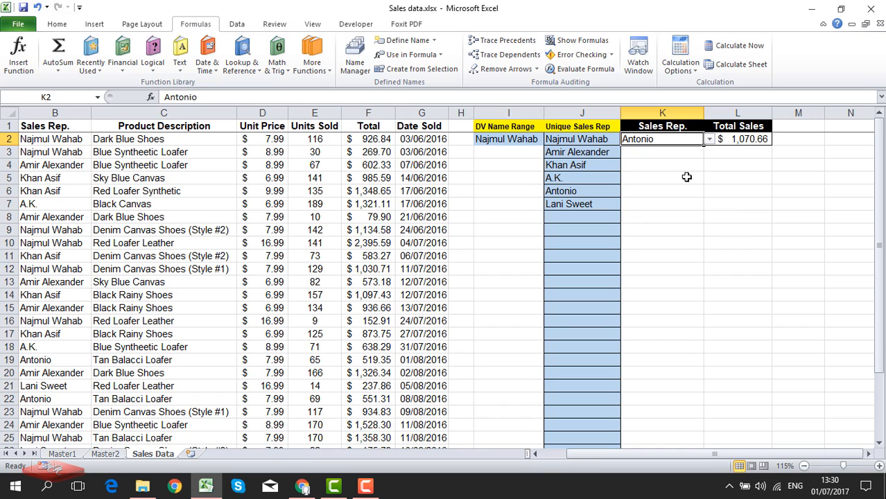
click(237, 25)
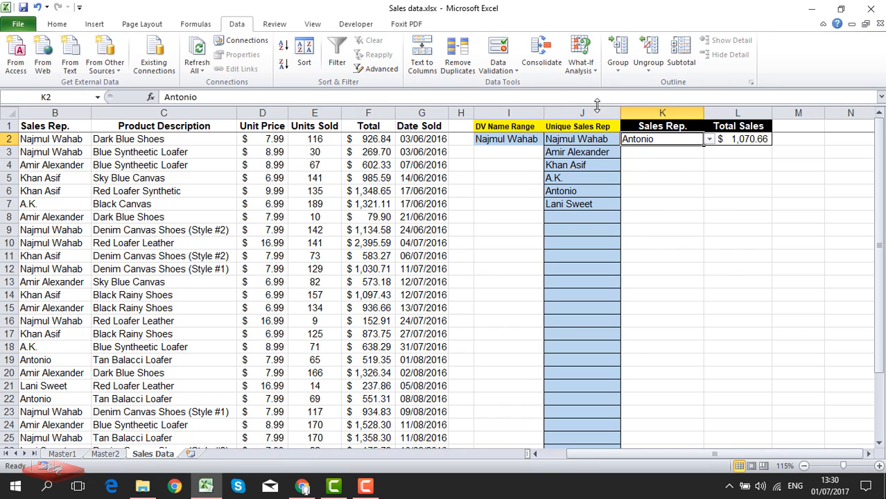
drag(664, 142, 733, 141)
key(ctrl+minus)
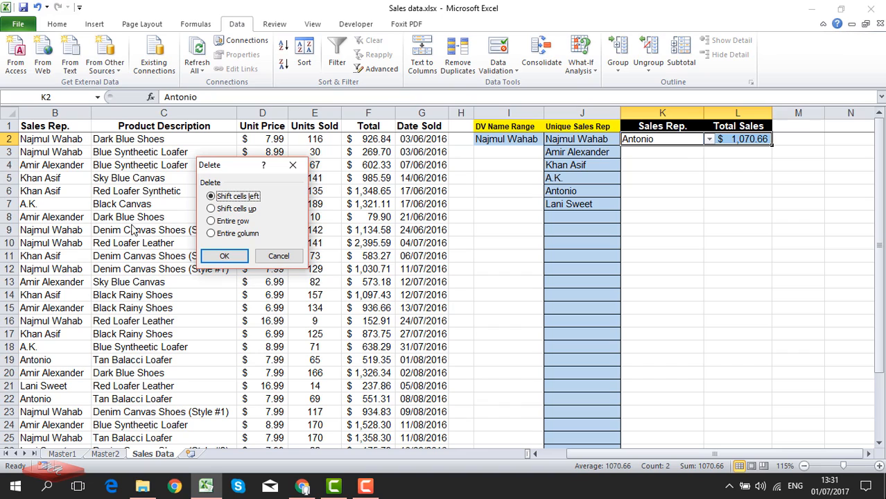
click(251, 210)
click(224, 256)
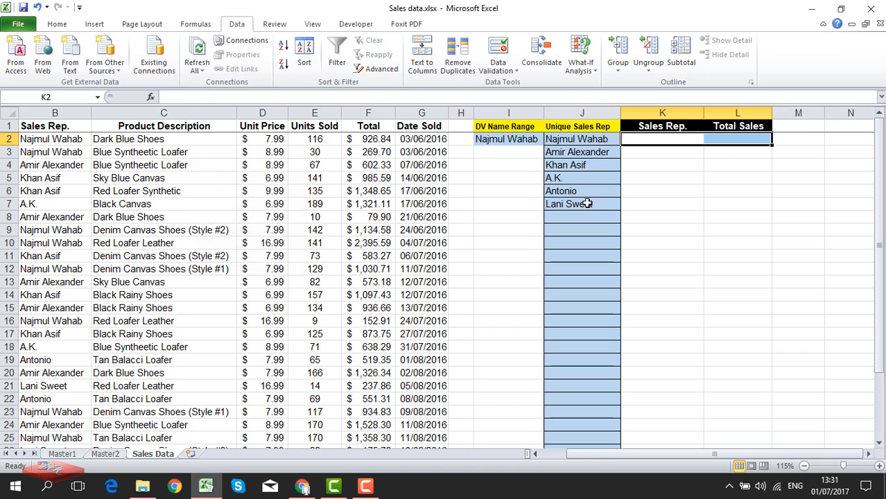
Step: Add a List data validation to K2 with =DVNameRange as its source, and check the names in the dropdown
click(655, 139)
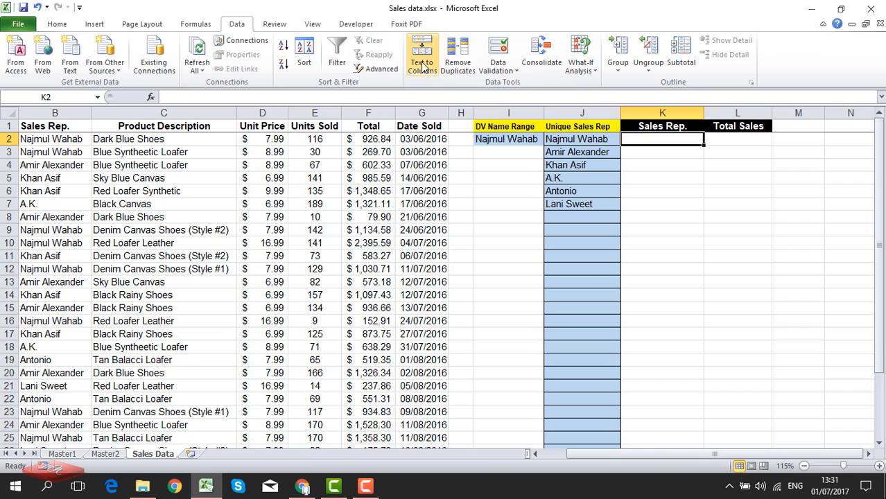
click(499, 54)
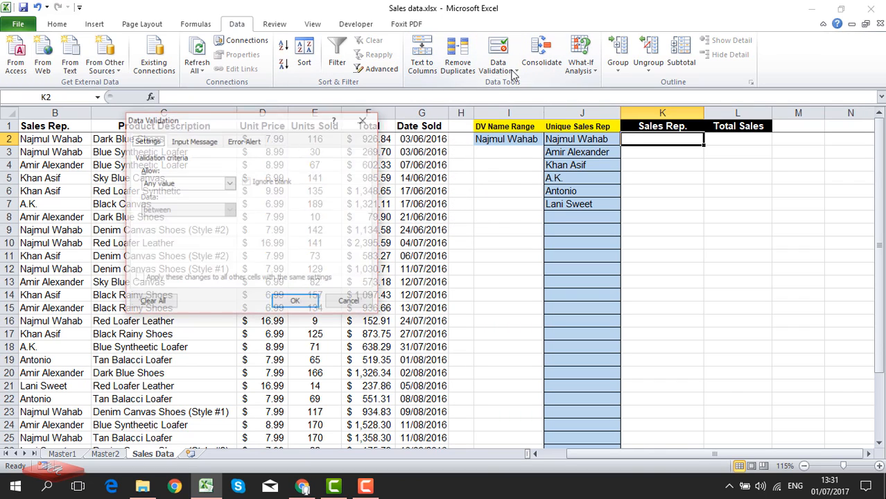
click(230, 183)
click(178, 222)
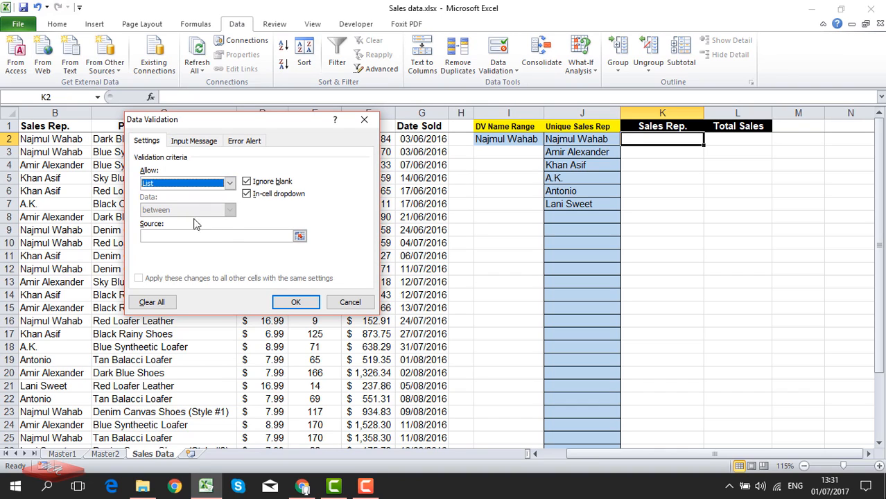
click(289, 235)
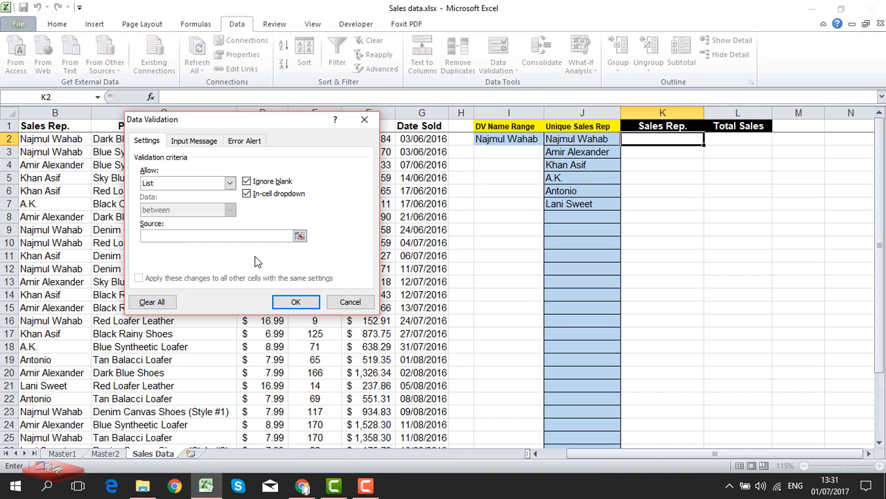
key(F3)
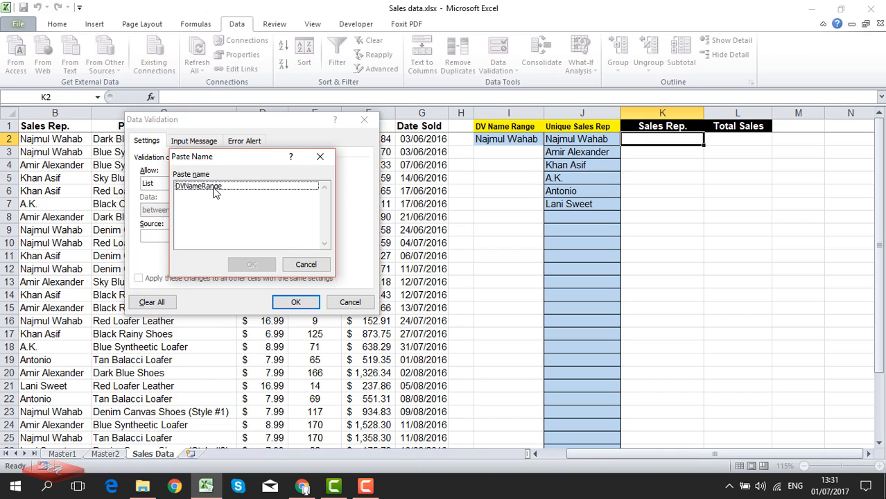
click(213, 189)
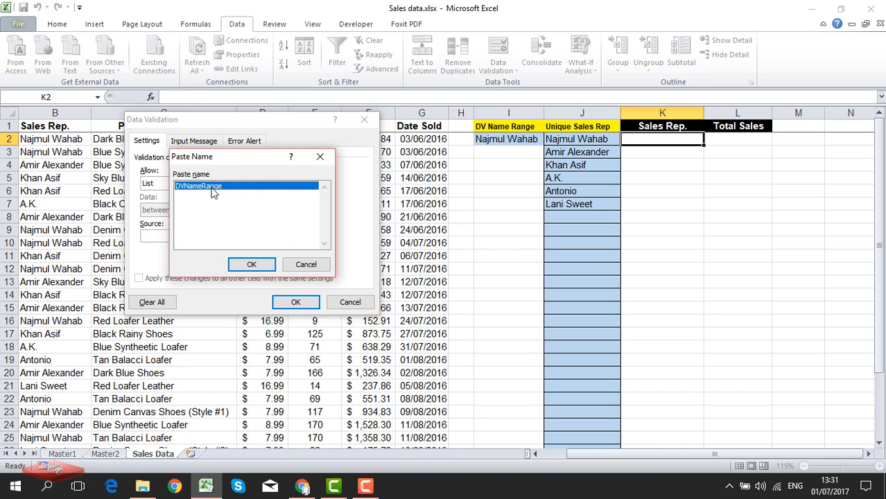
click(250, 265)
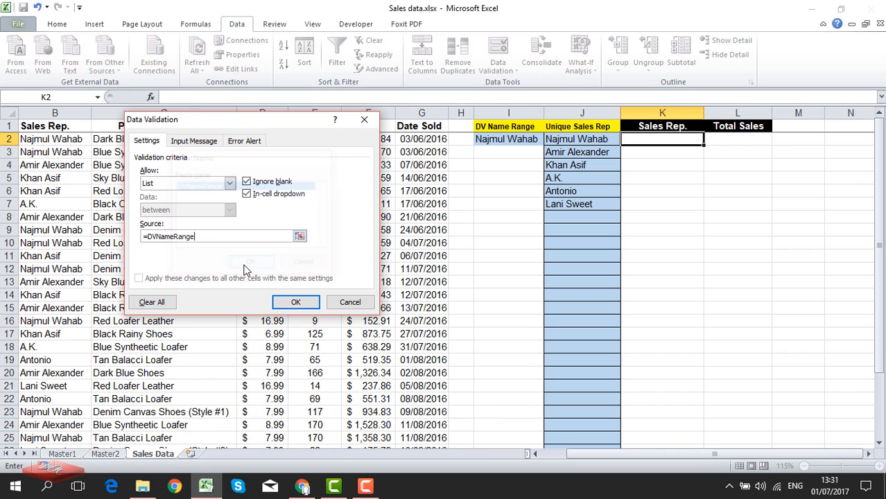
click(301, 308)
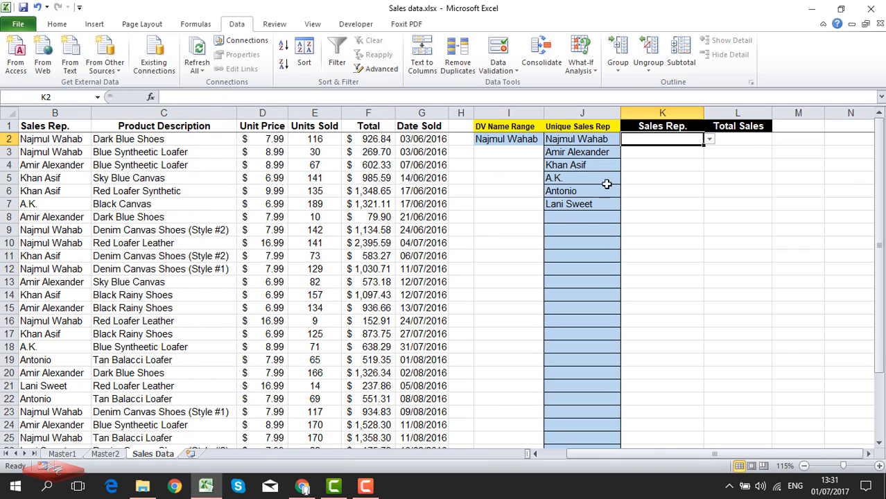
click(709, 140)
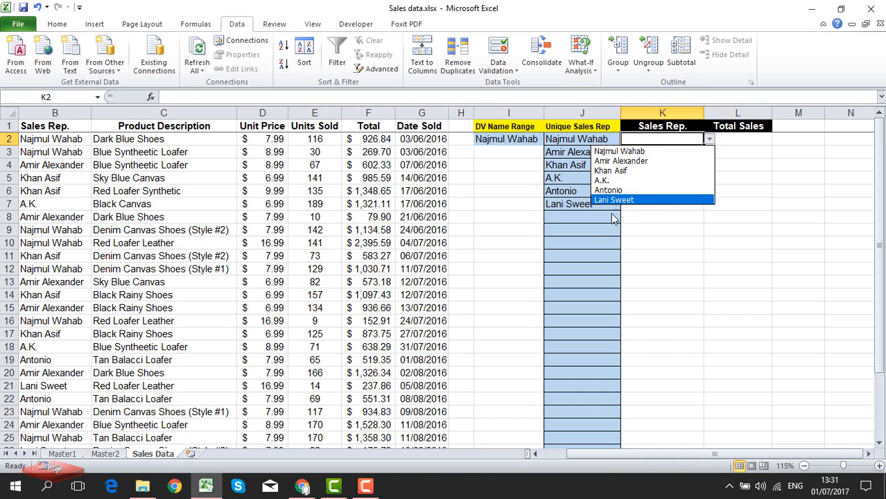
click(591, 224)
Step: Test K2's dropdown with BBB entered as the sales rep in B8, and undo that entry
click(36, 217)
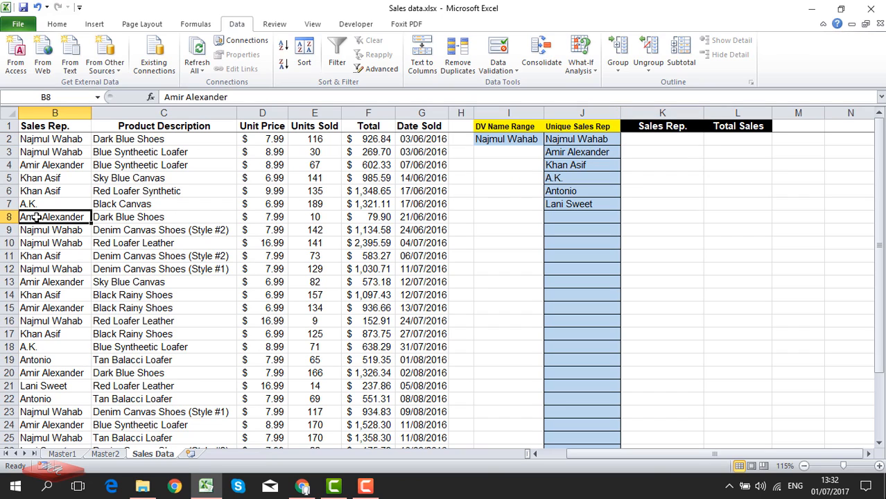
text(BBB)
key(Return)
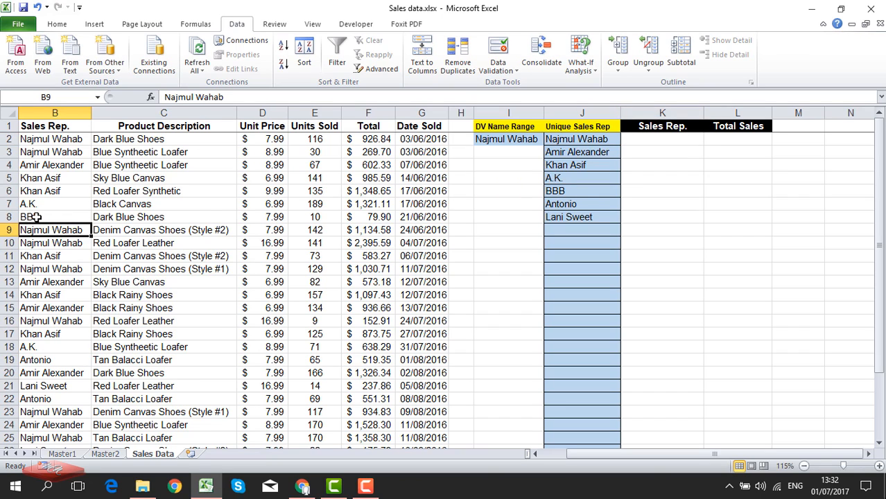
click(691, 139)
click(709, 139)
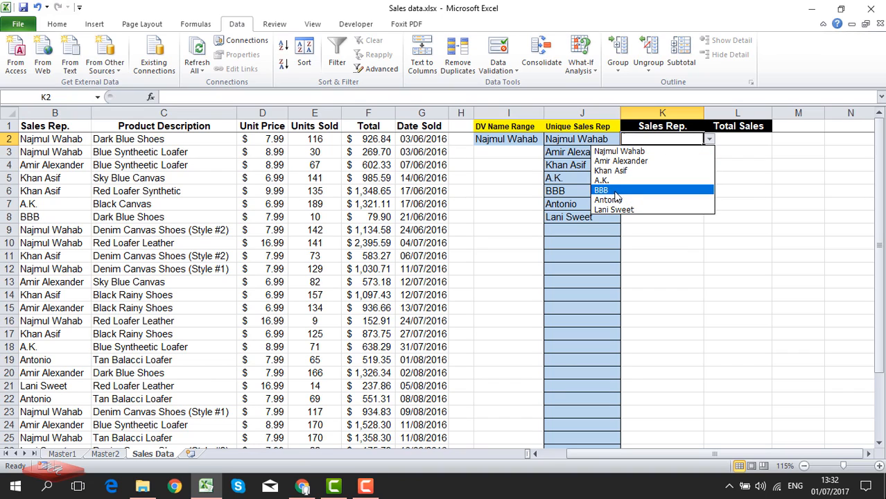
click(654, 262)
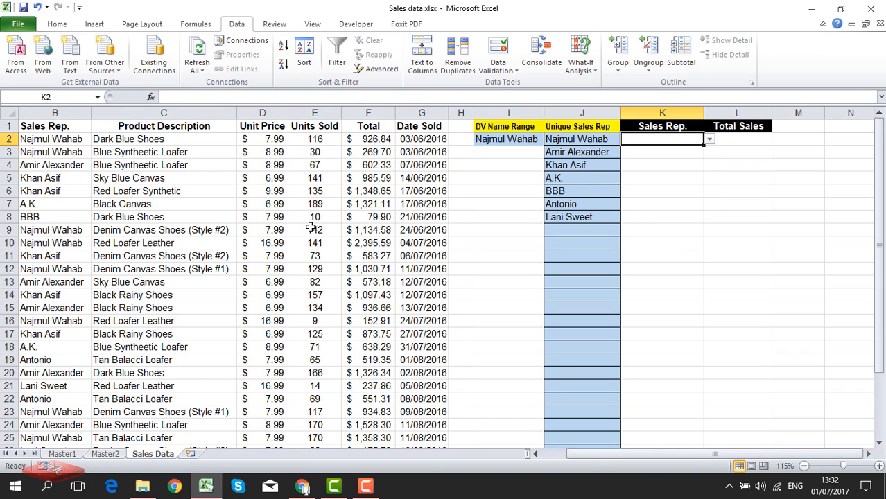
key(ctrl+z)
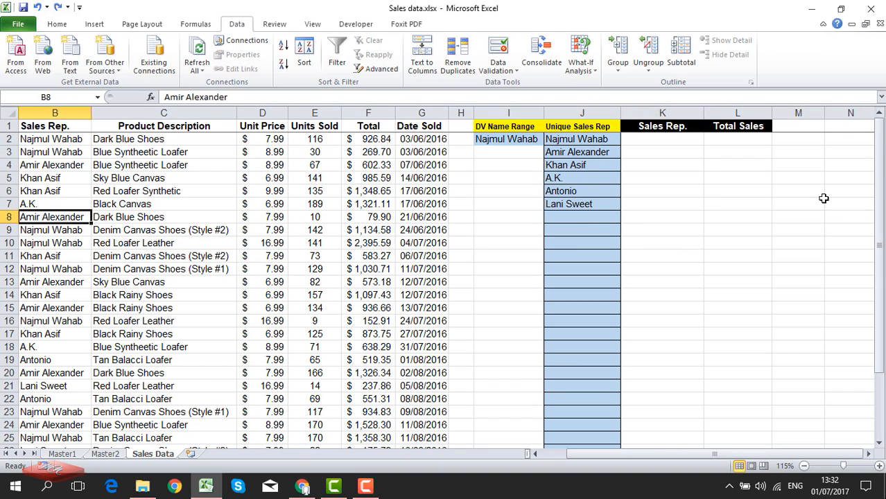
Step: Try K2's dropdown by choosing the first and second sales reps in the unique list
click(686, 143)
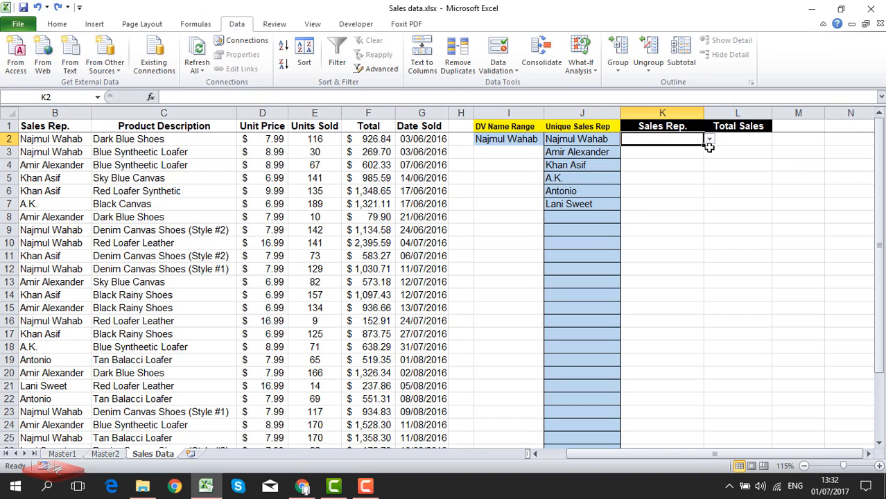
click(709, 139)
click(656, 151)
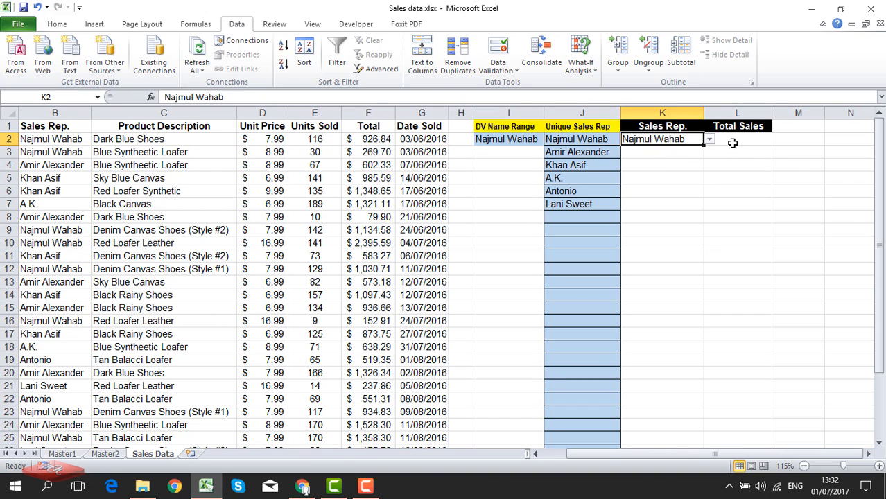
click(710, 139)
click(652, 157)
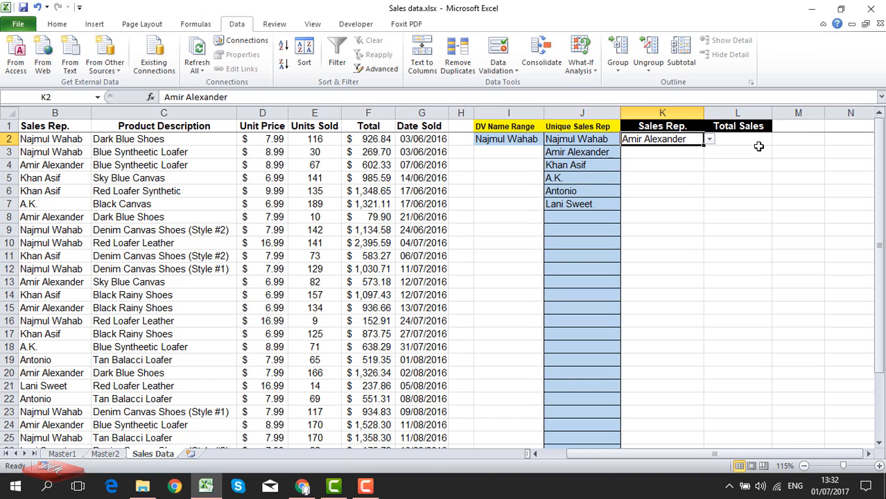
Step: Start a SUMIF formula in L2 with the Sales Rep. cells $B$2:$B$30 as its absolute criteria range
click(746, 142)
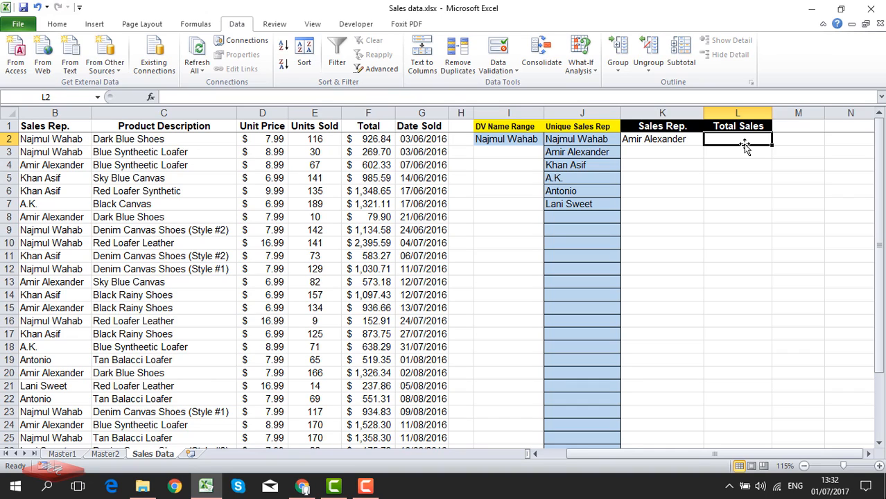
text(=sumif)
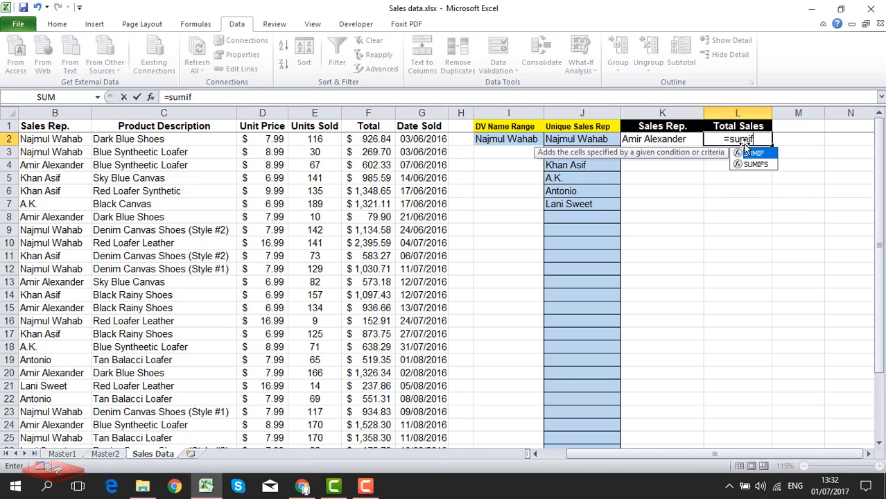
key(Tab)
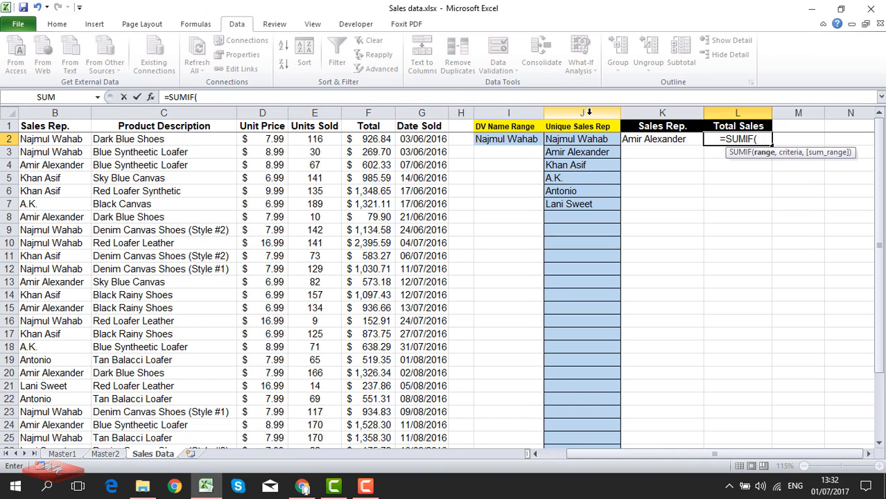
click(43, 141)
key(ctrl+shift+Down)
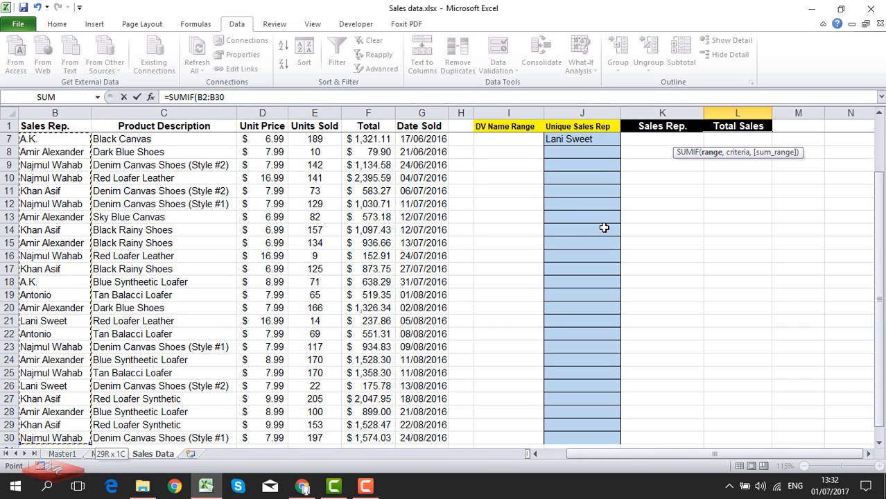
scroll(723, 207, up, 2)
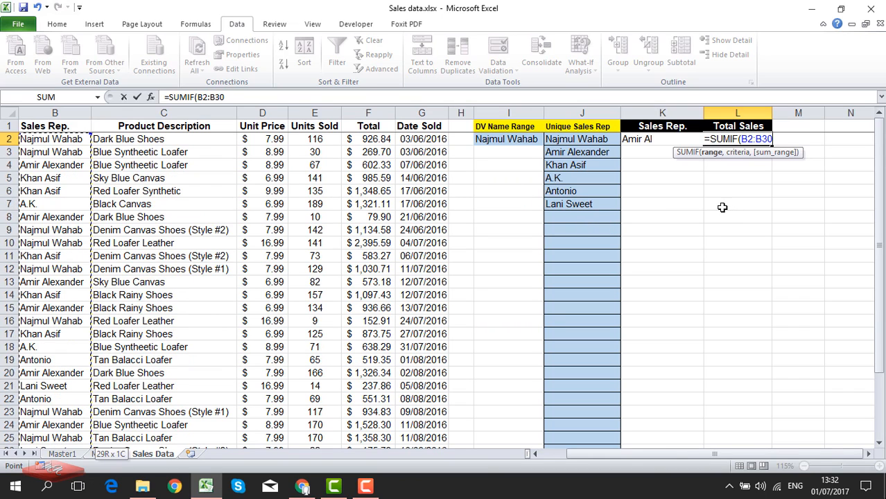
key(F4)
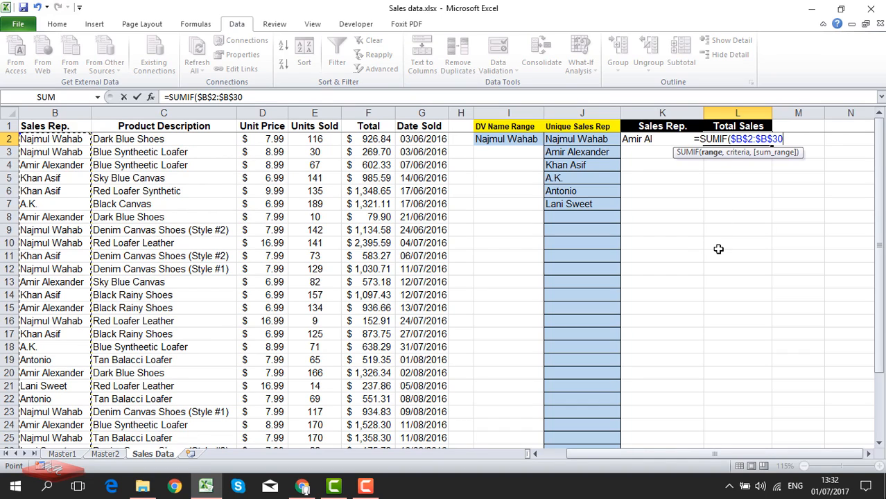
text(,)
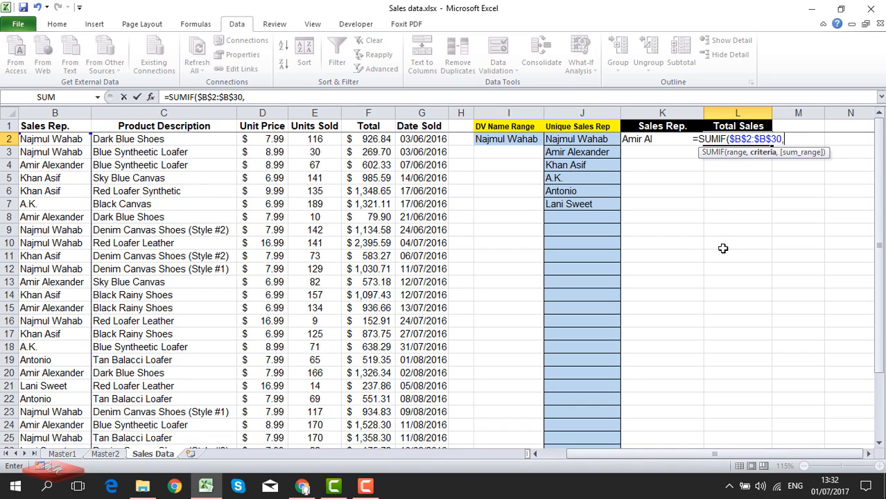
Step: Complete the SUMIF formula in L2 with $K$2 as the criteria and $F$2:$F$30 as the sum range
click(651, 140)
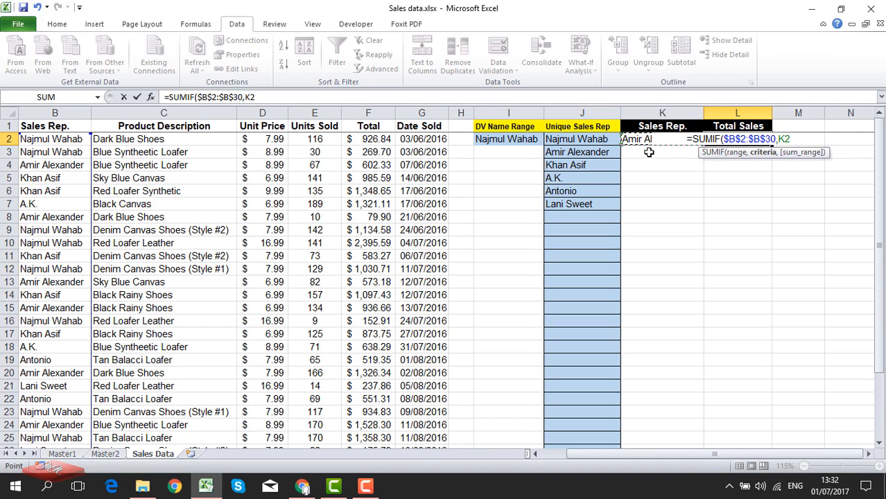
key(F4)
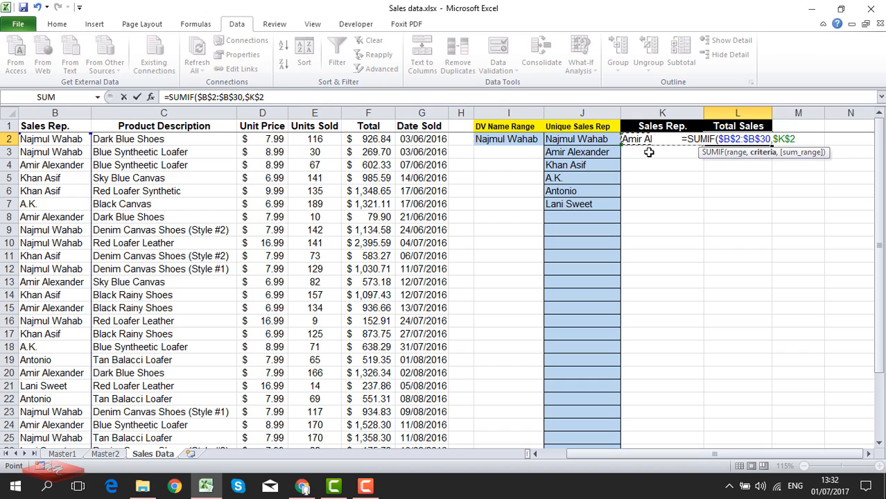
text(,)
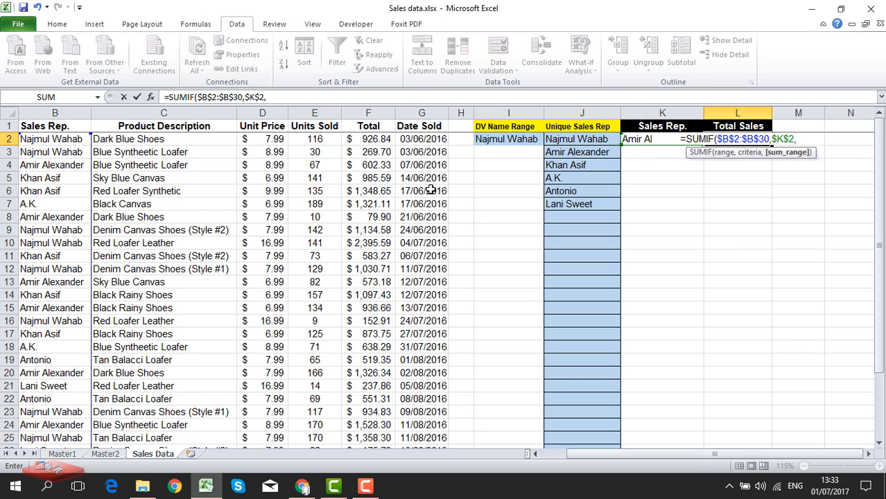
click(373, 141)
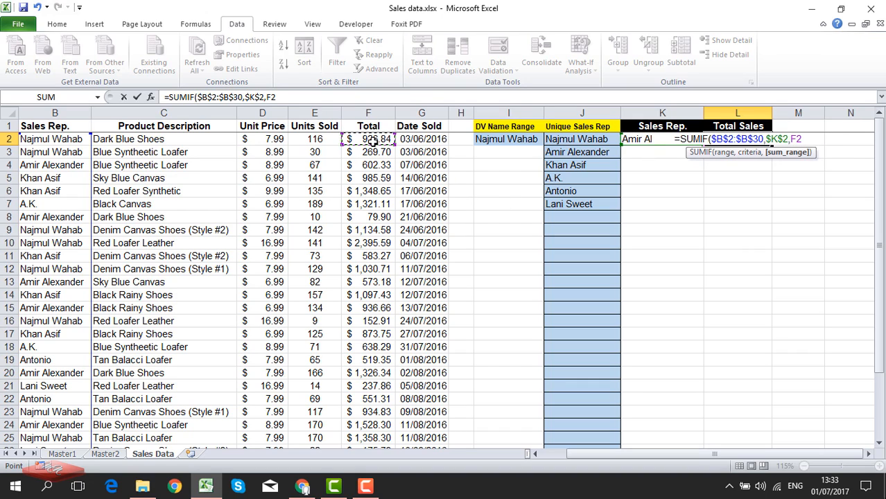
key(ctrl+shift+Down)
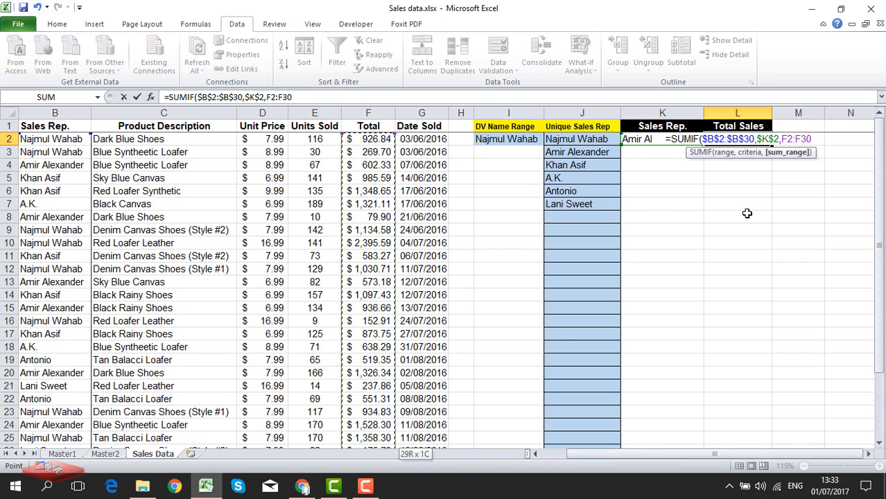
key(F4)
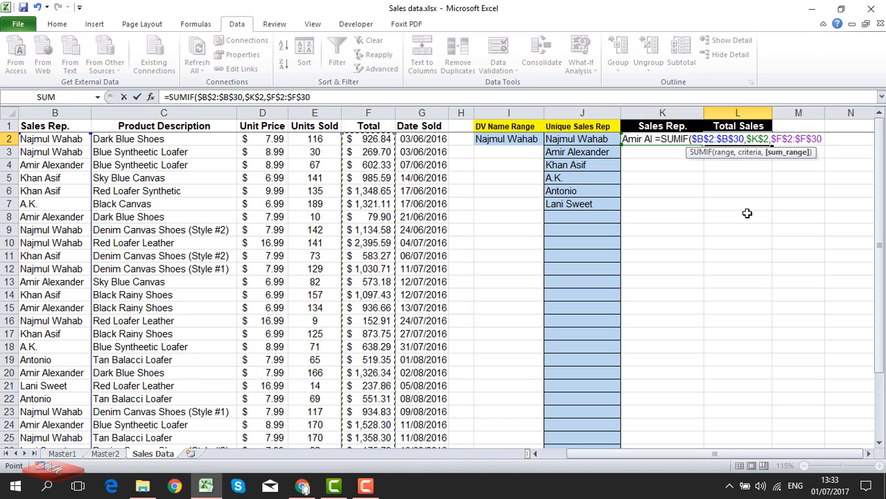
text())
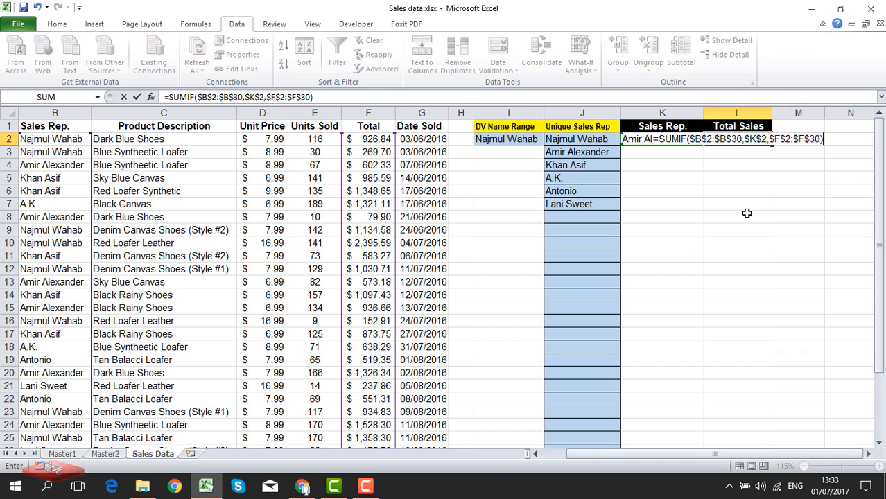
key(Return)
click(742, 142)
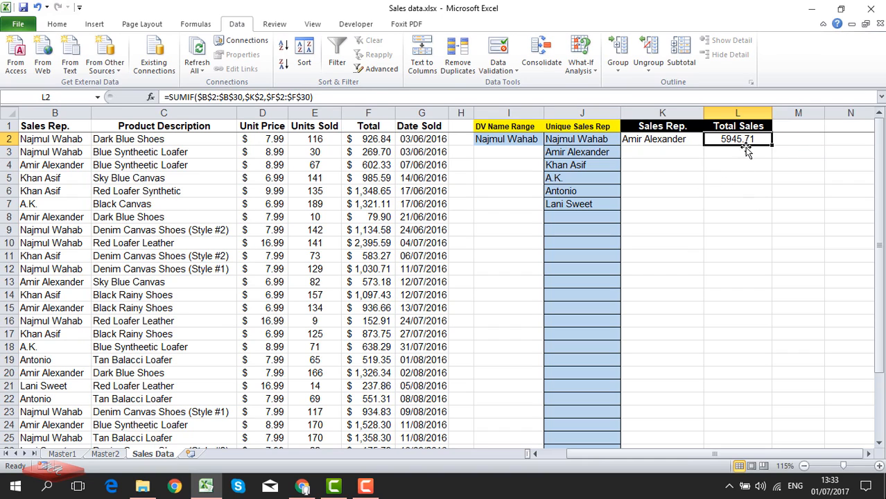
Step: Choose the fourth sales rep of the unique list in K2's dropdown to test the total in L2
click(677, 139)
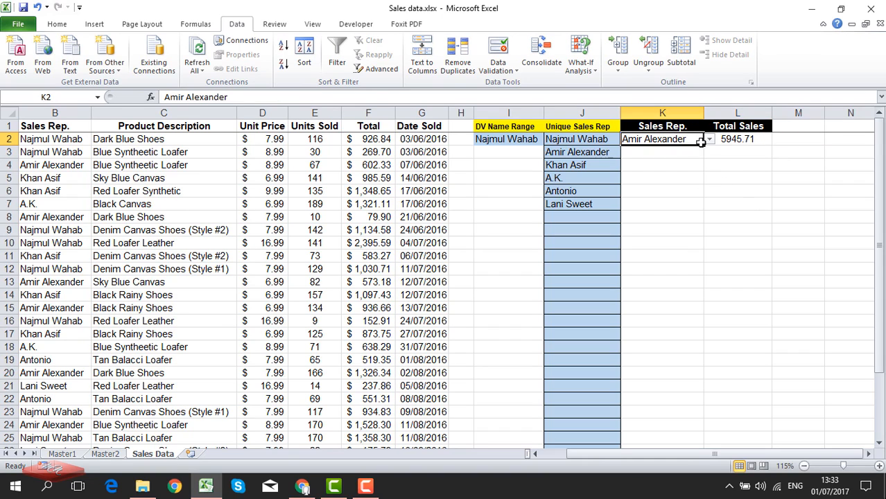
click(710, 140)
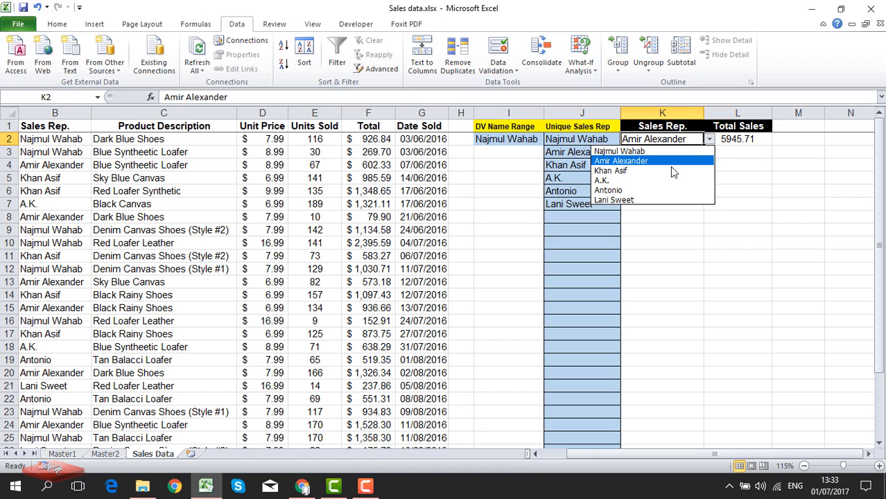
click(611, 180)
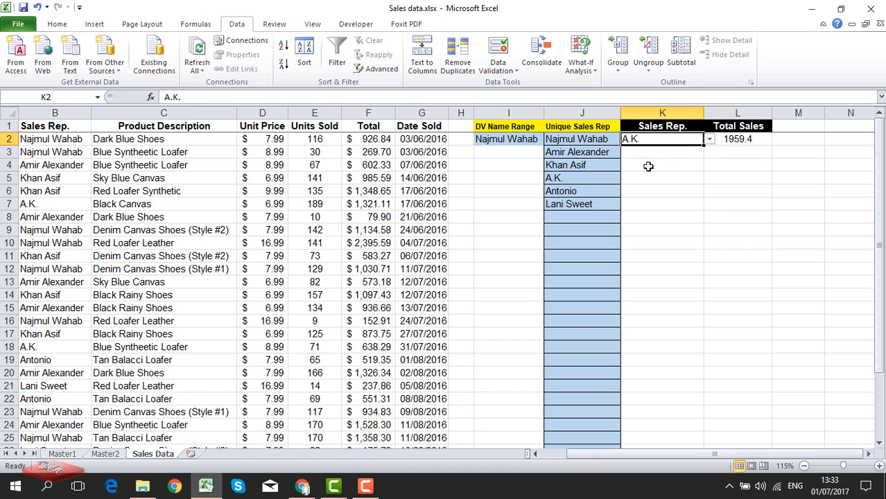
Step: Format the total in L2 to show two decimal places
click(752, 141)
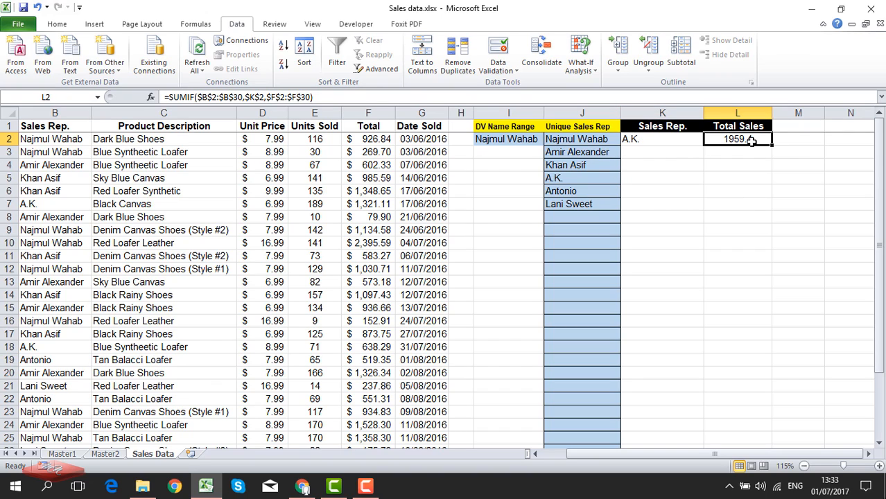
click(56, 25)
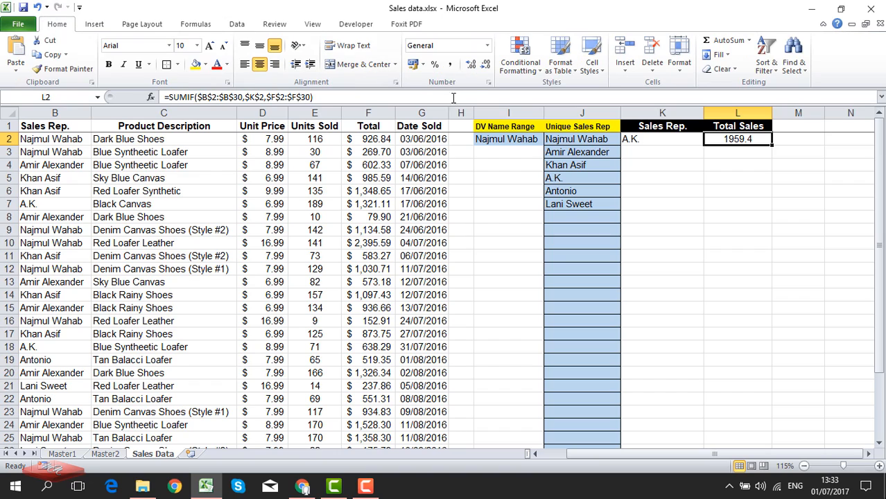
click(471, 66)
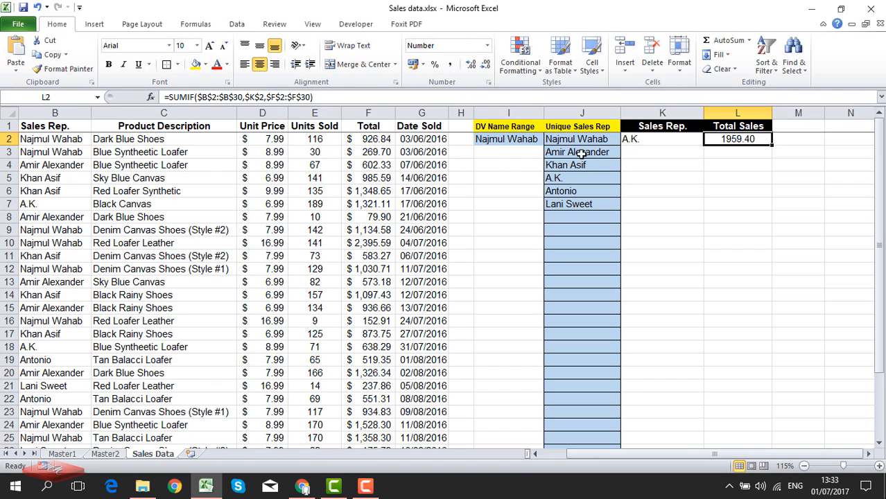
Step: Check the SUMIF total by selecting F7 and F18 together, the two totals of the rep in B7, to read their sum
click(77, 204)
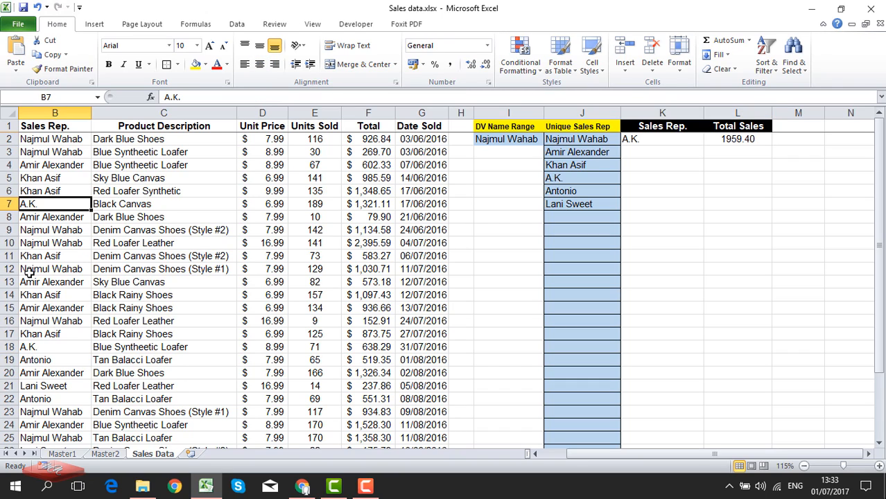
click(368, 207)
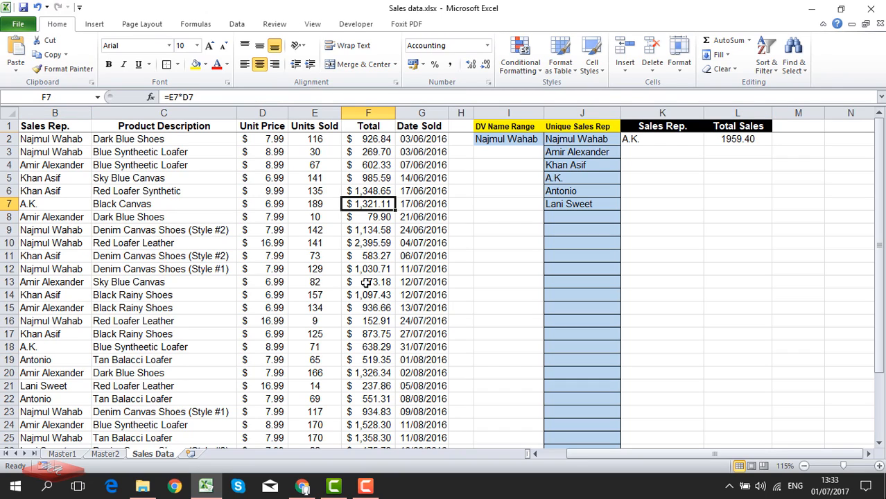
ctrl+click(368, 348)
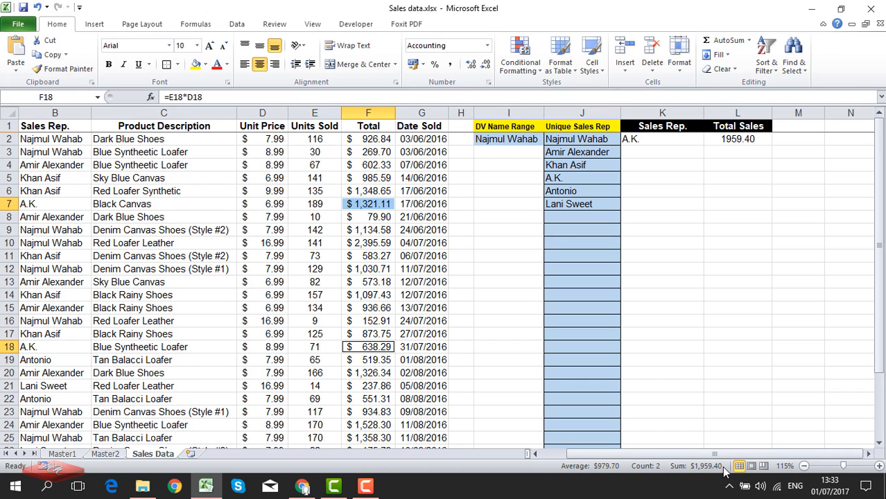
Step: Choose the second sales rep of the unique list in K2's dropdown and inspect the SUMIF total in L2
click(661, 142)
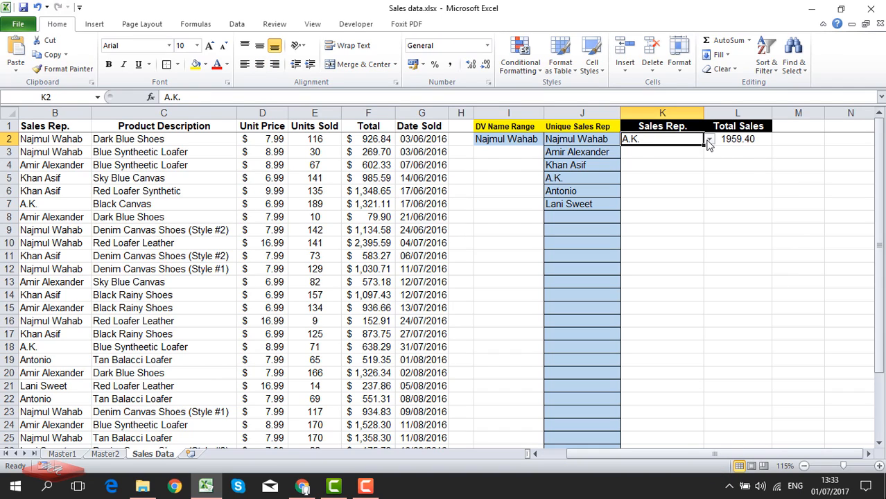
click(709, 141)
click(643, 158)
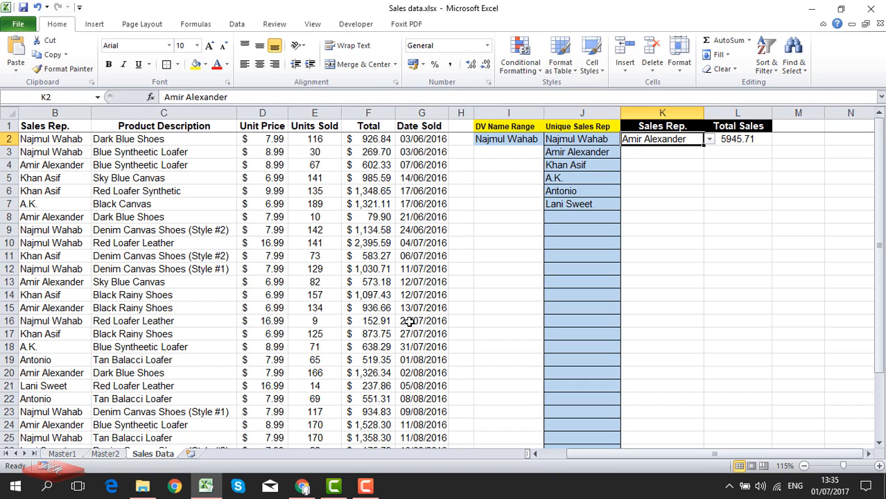
click(710, 141)
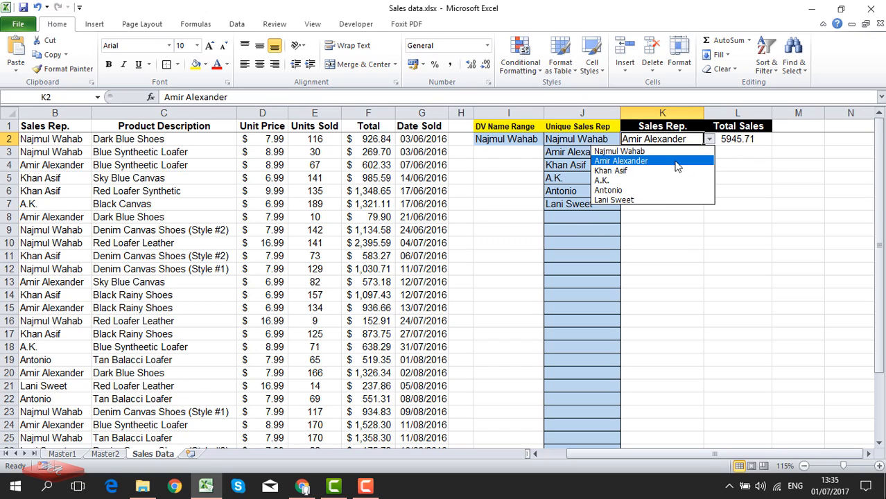
click(739, 140)
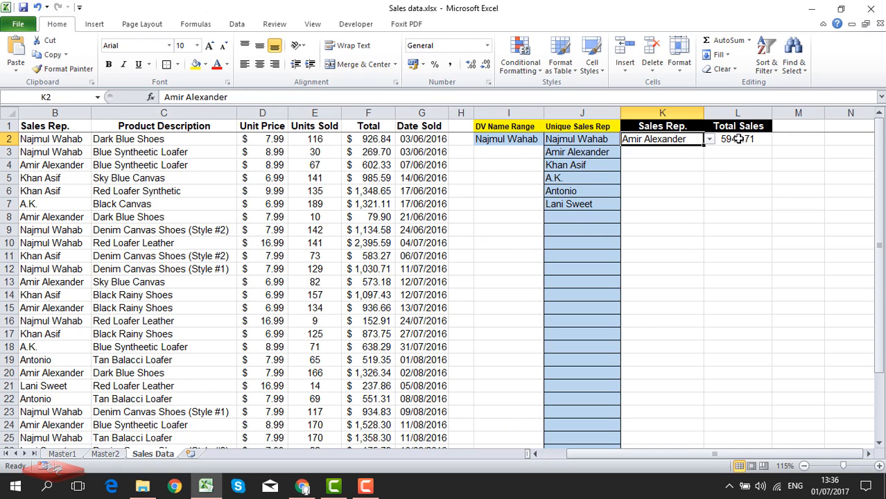
click(739, 139)
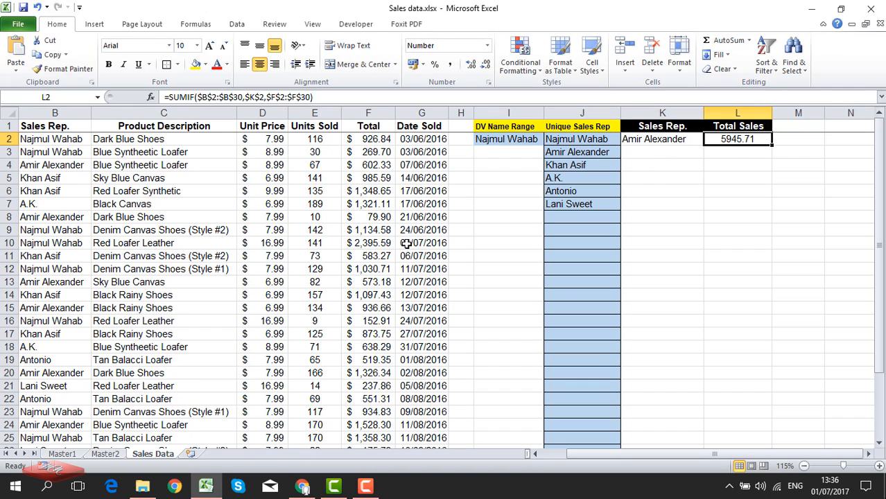